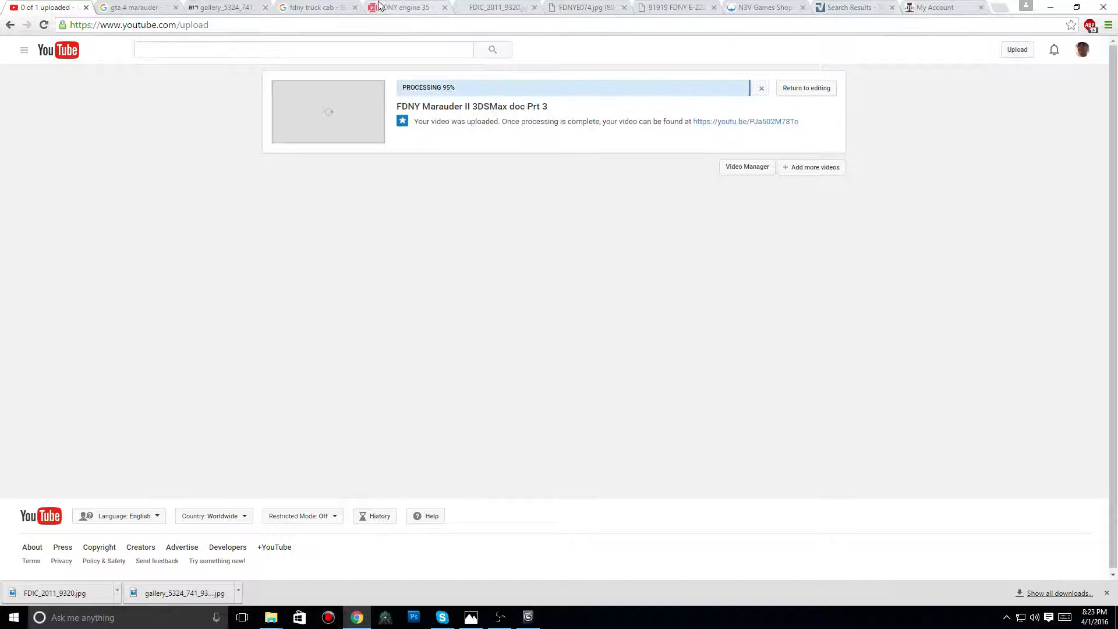
- Look through the "gta 4 marauder" image results for fire engine references
click(138, 7)
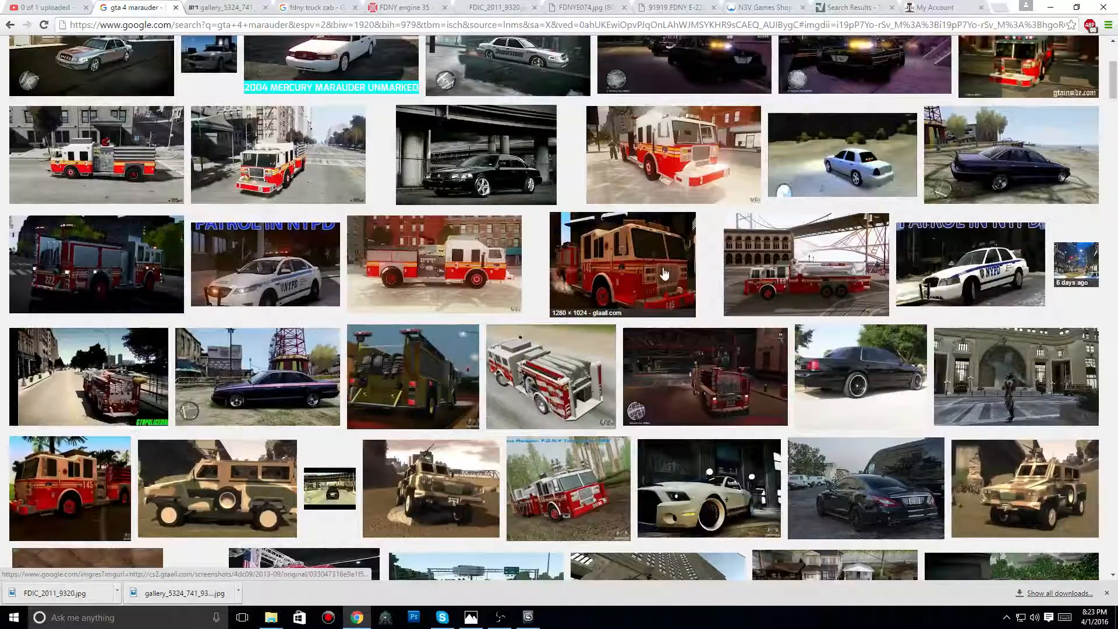
scroll(702, 320, down, 1)
scroll(705, 321, down, 1)
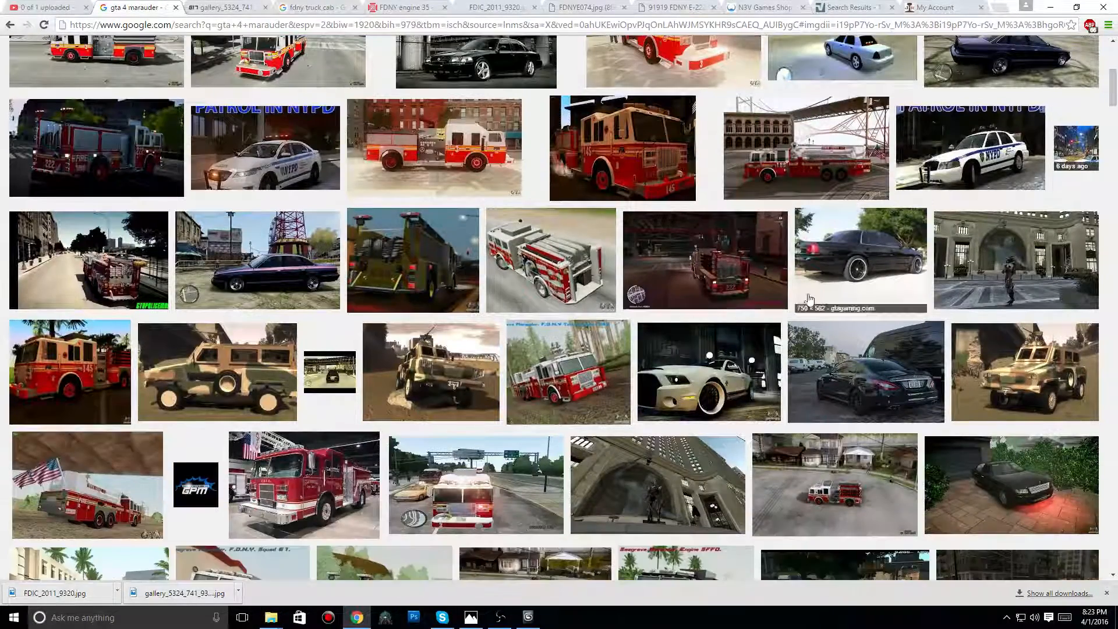
scroll(843, 314, down, 1)
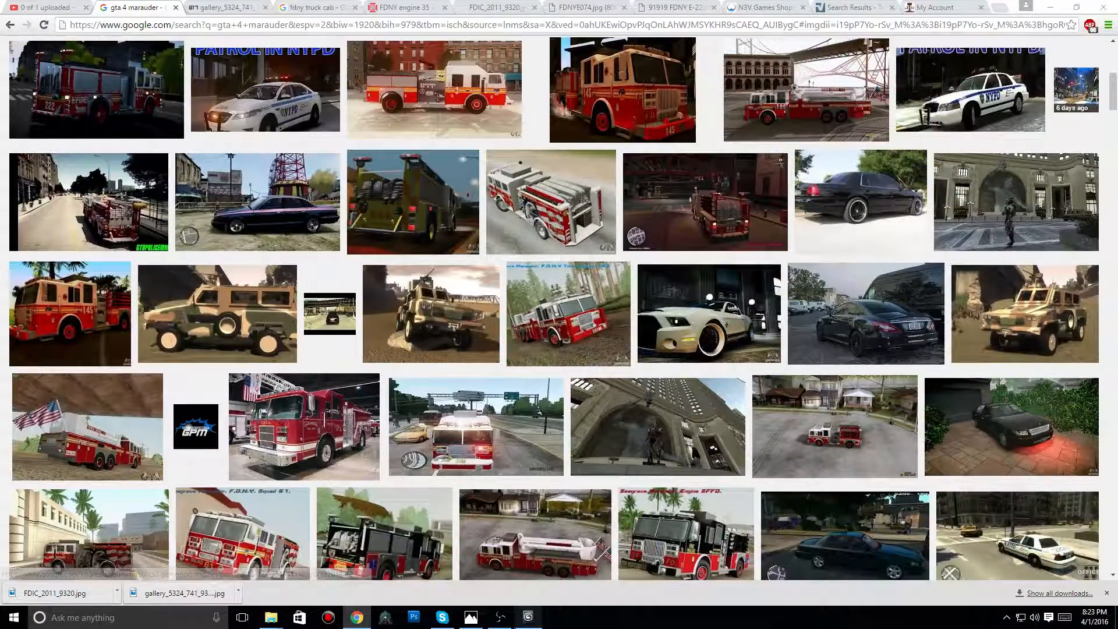
- Switch to 3ds Max and examine the cab model's doors, side window box and wheel arch
click(529, 616)
scroll(705, 362, down, 5)
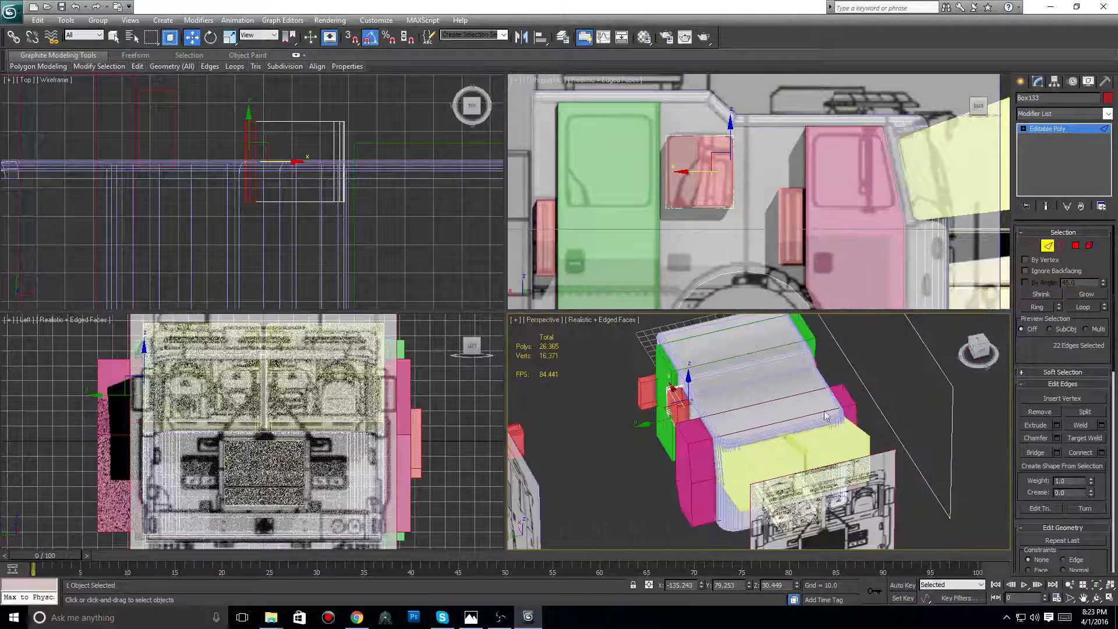
click(994, 348)
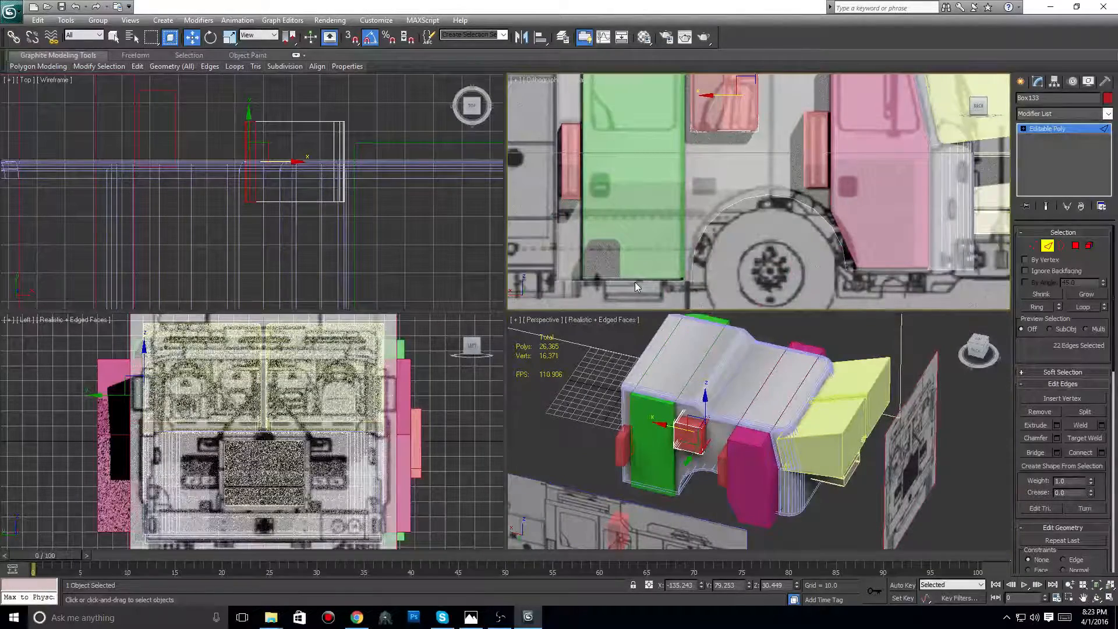
- Switch to Chrome and change the "fdny truck cab" image search to "fdny engine"
key(alt+Tab)
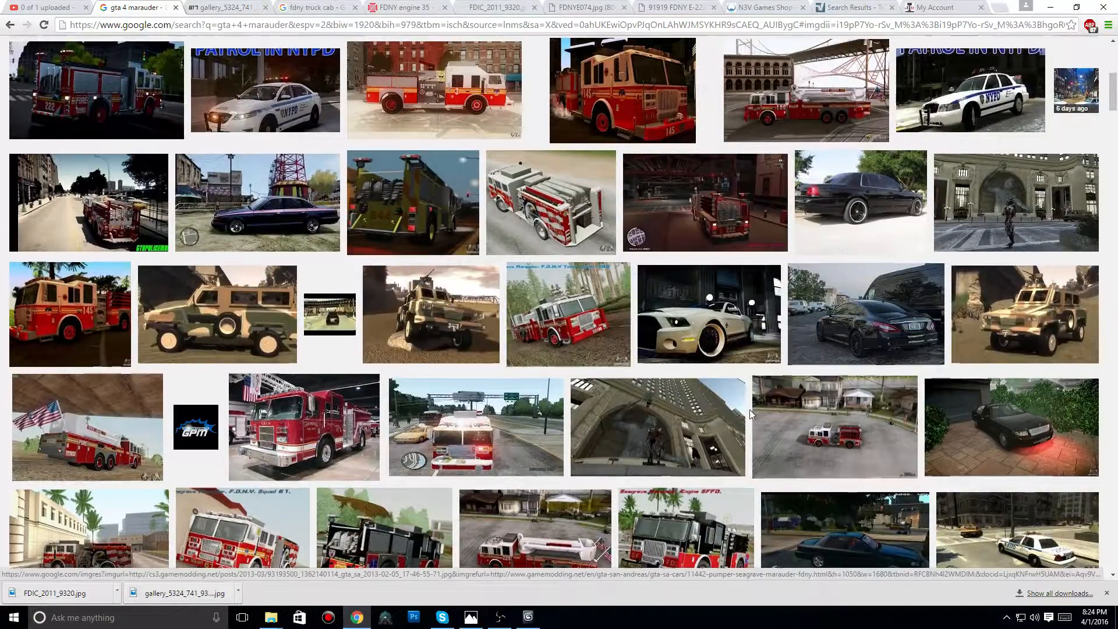
scroll(716, 461, up, 6)
scroll(716, 462, up, 1)
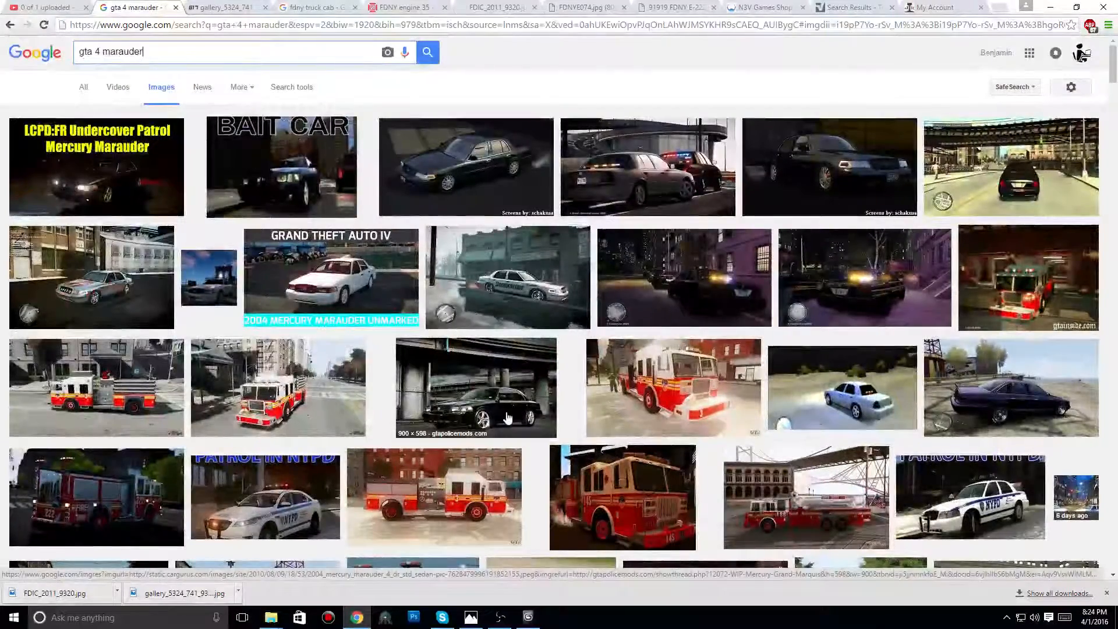
click(321, 8)
drag(236, 50, 101, 74)
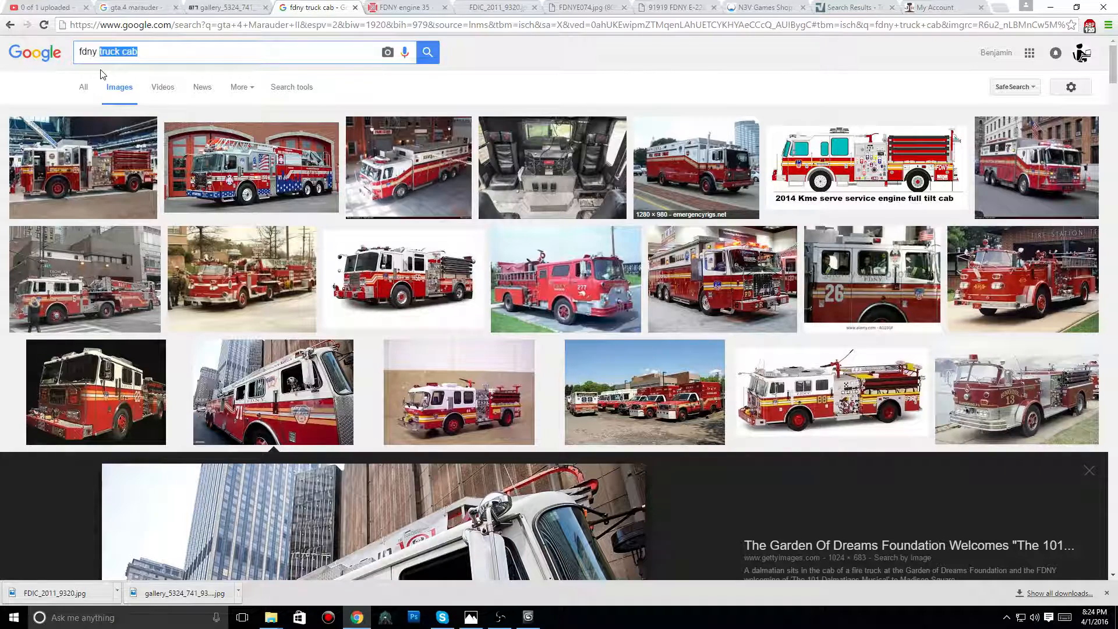
text(engine)
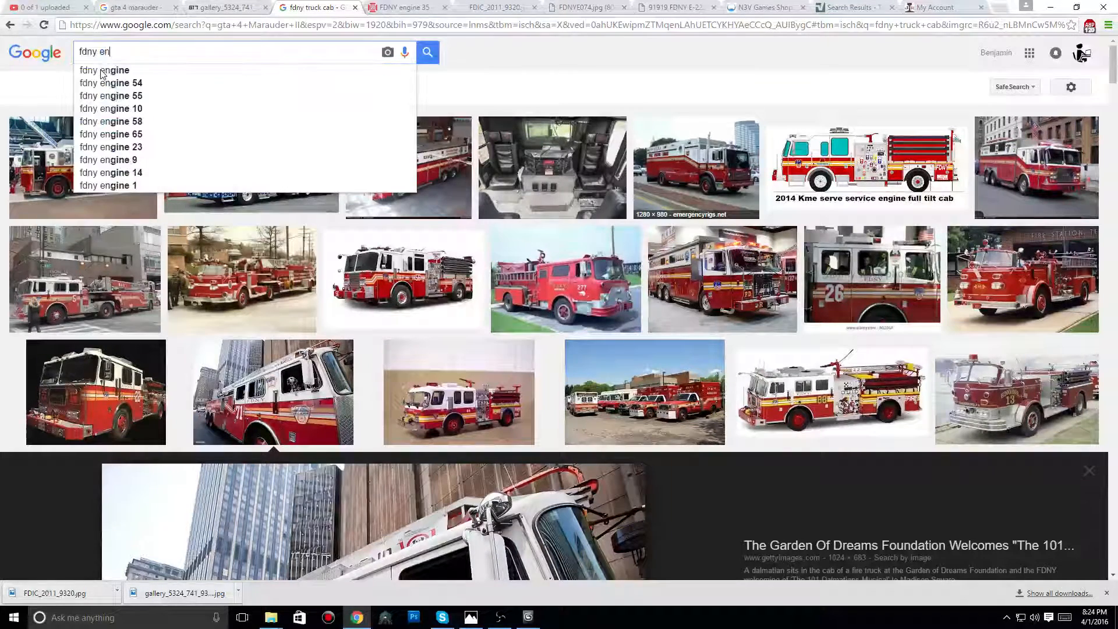
key(Return)
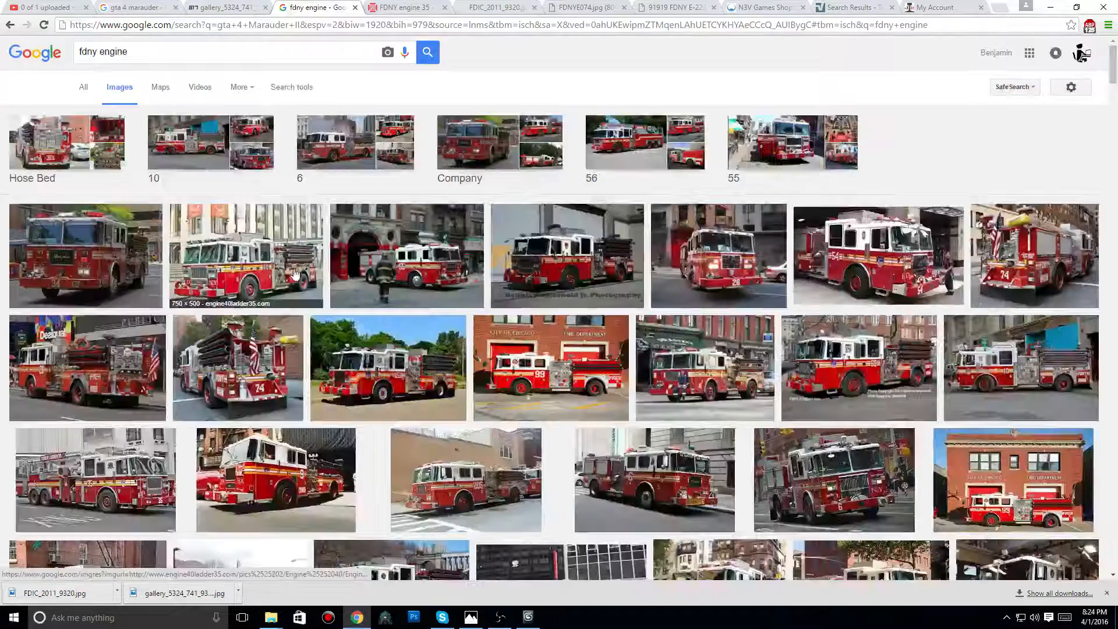
- View the enlarged FDNY Engine 40 and Engine 54 photos to study the cab side and front bumper
click(295, 274)
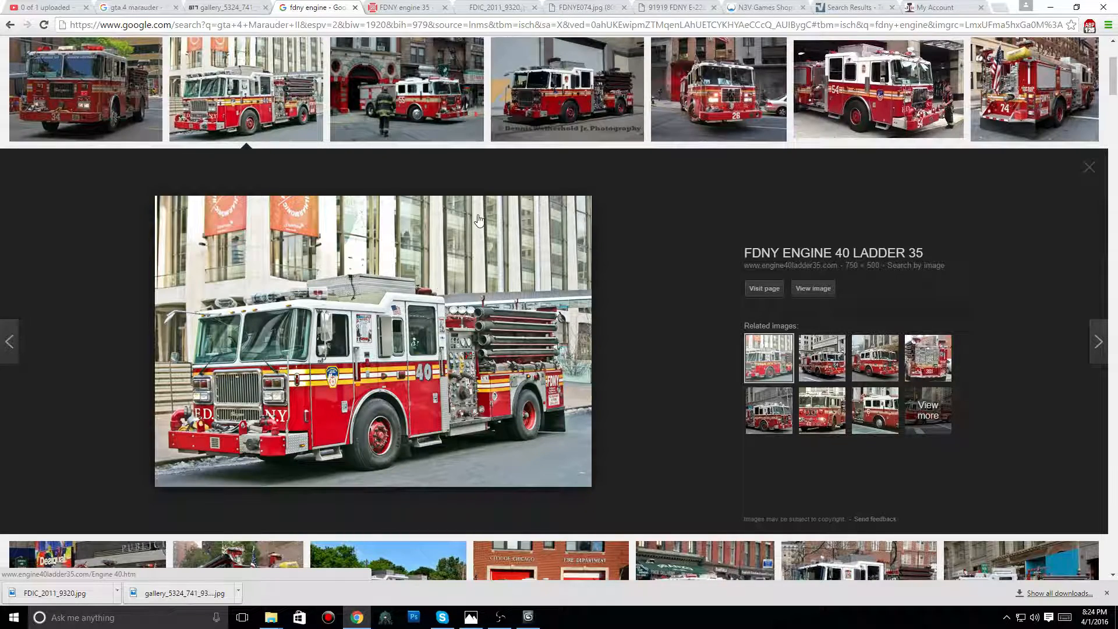
scroll(699, 262, up, 3)
click(874, 230)
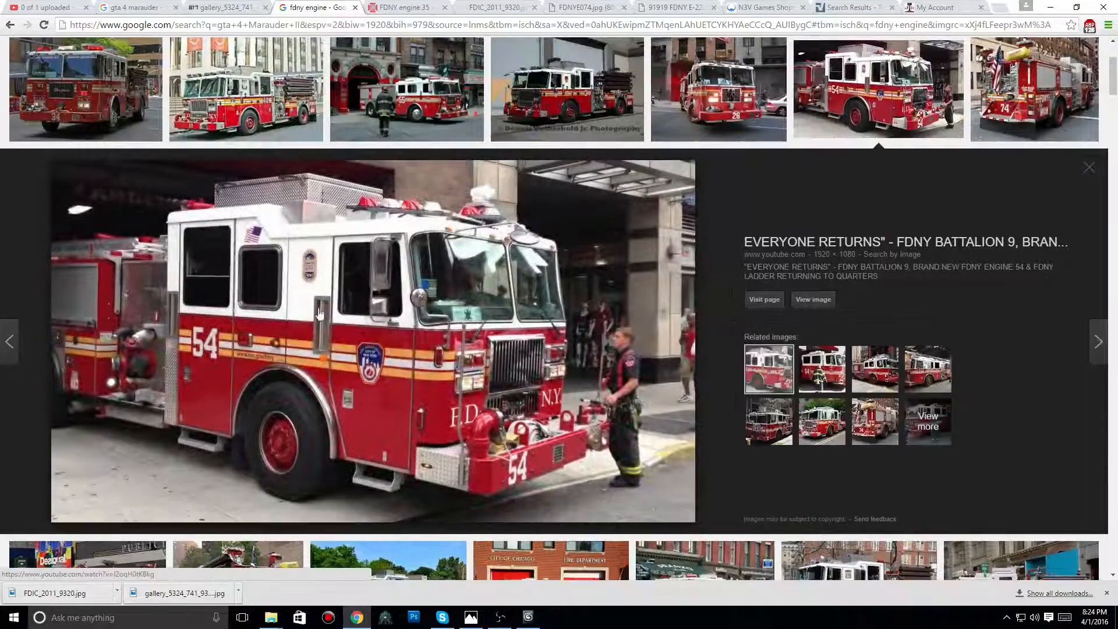
- Compare the Engine 54 photo with the cab model and its front and side blueprints in 3ds Max
click(1060, 7)
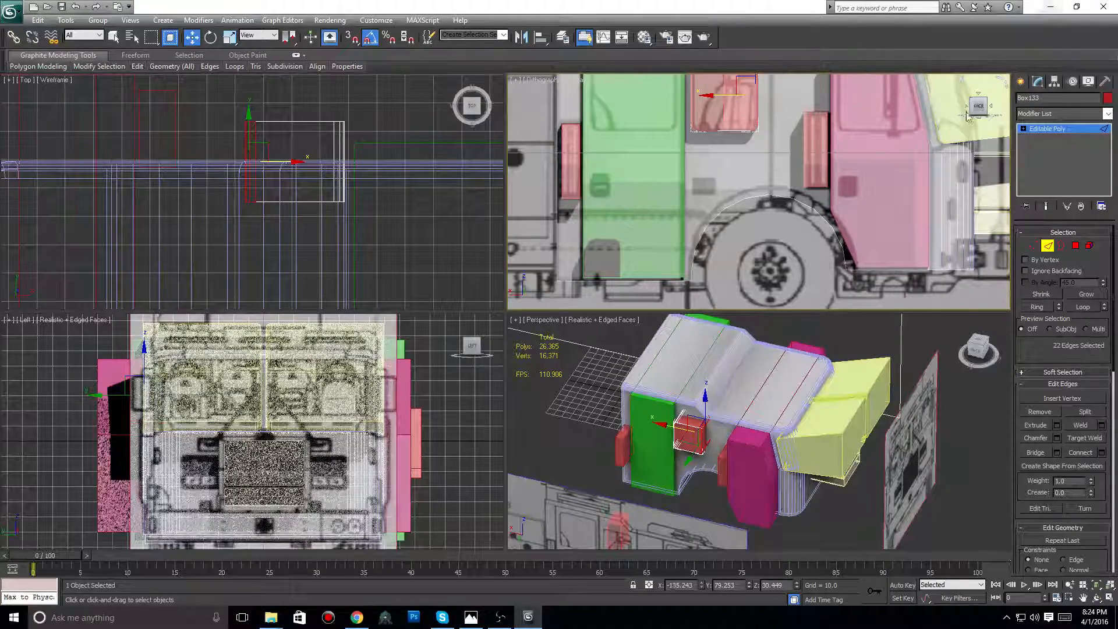
click(362, 618)
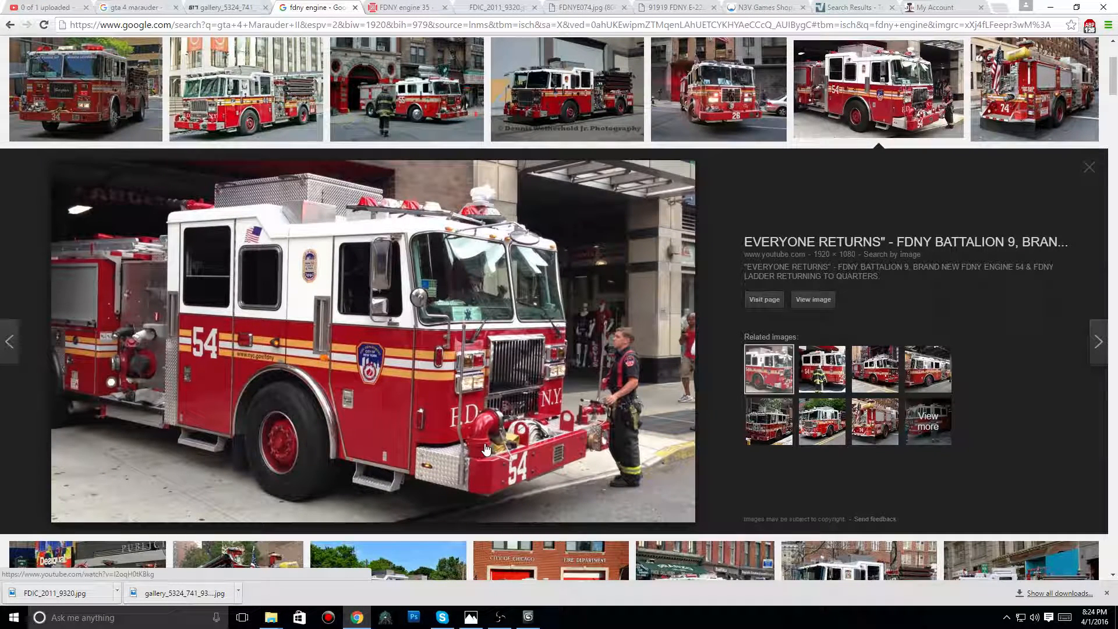
click(526, 617)
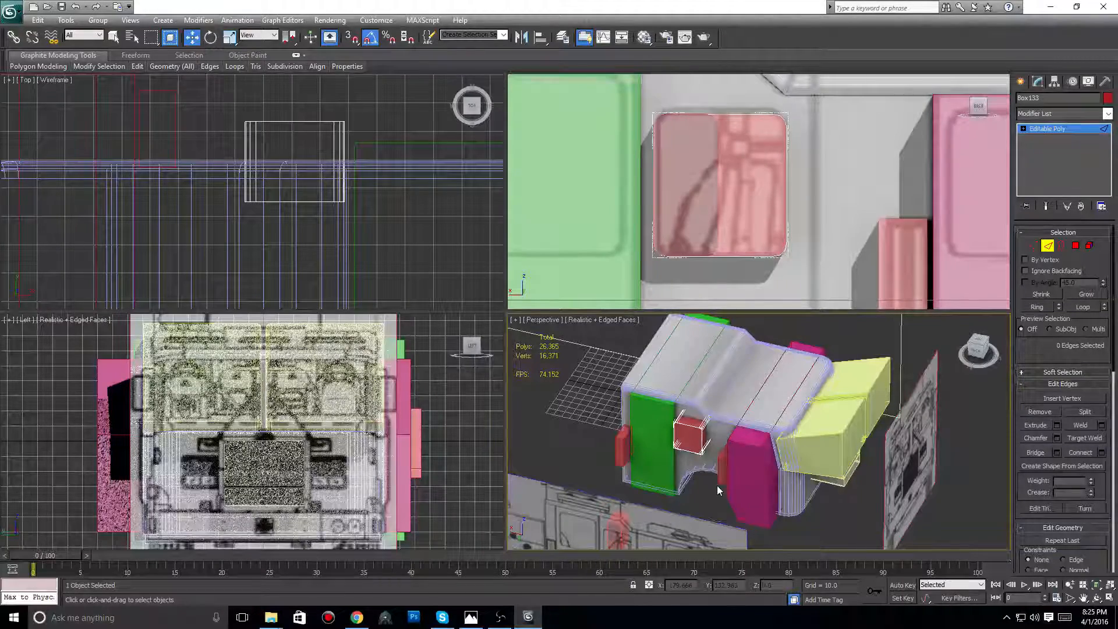
middle_drag(821, 475, 763, 381)
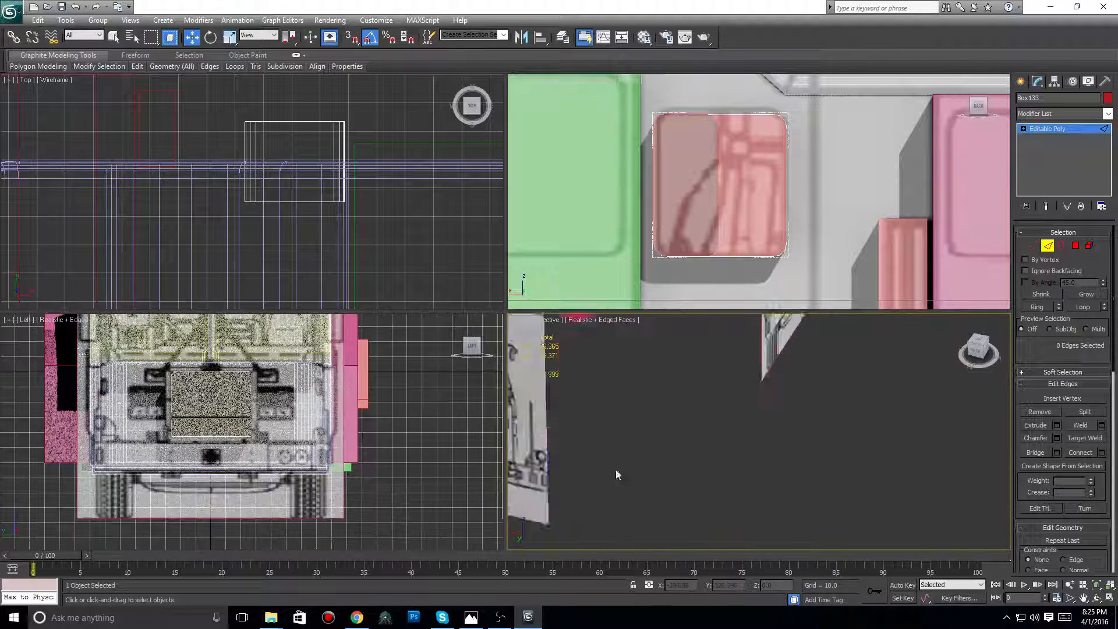
scroll(617, 474, up, 2)
middle_drag(618, 473, 851, 430)
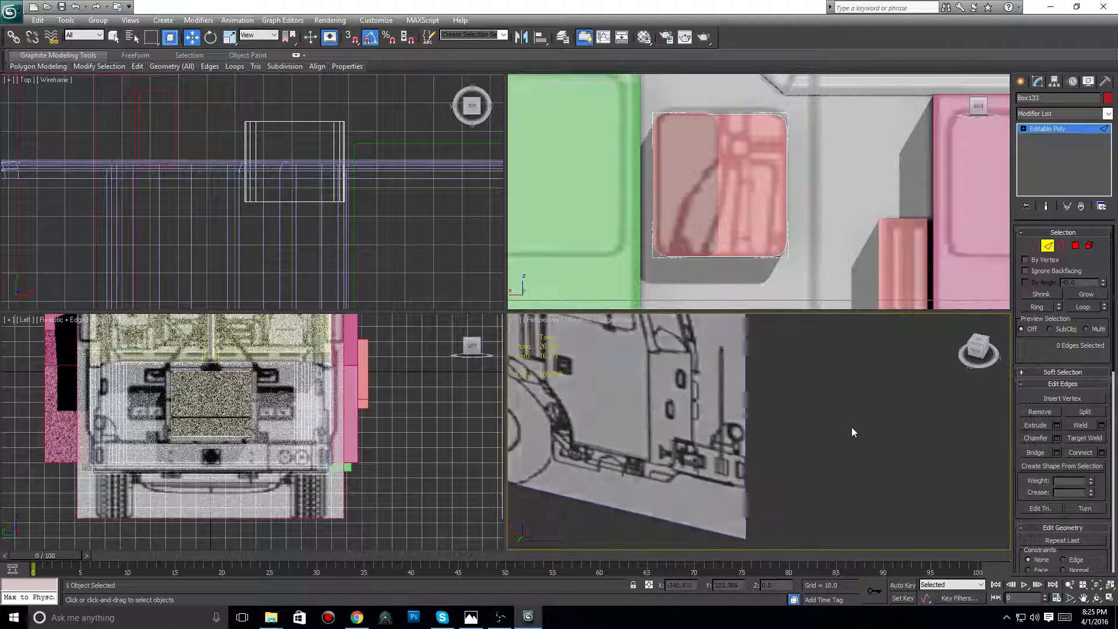
scroll(851, 429, down, 2)
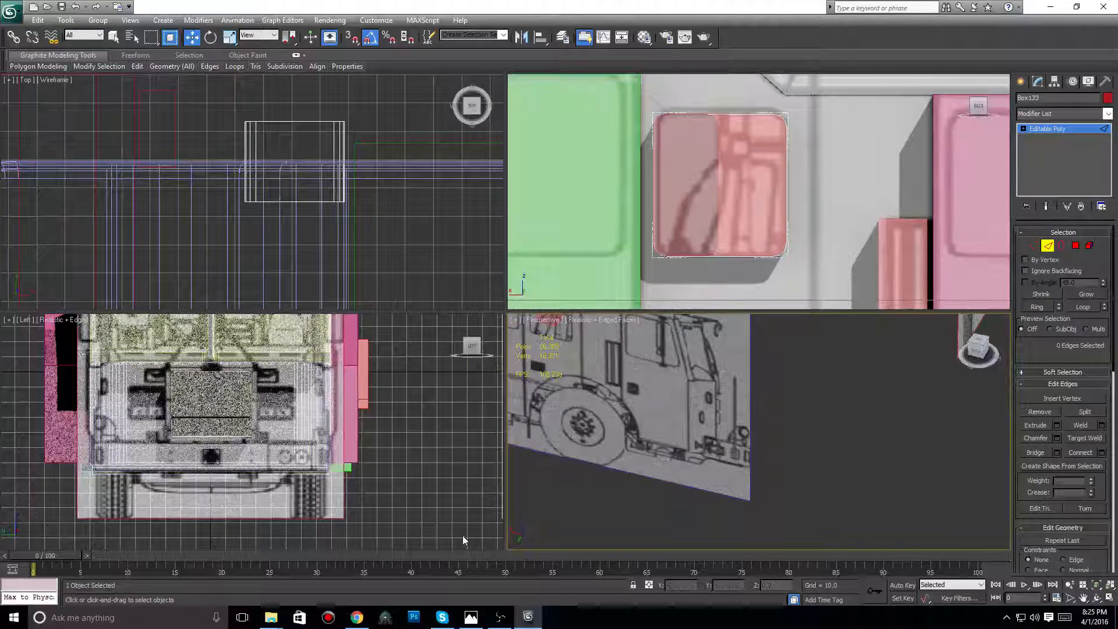
- Switch to Chrome and examine the FDNY Engine 3 photo, the 3D Warehouse FDNY engine 35 model and the FDIC_2011_9320.jpg photo
click(356, 617)
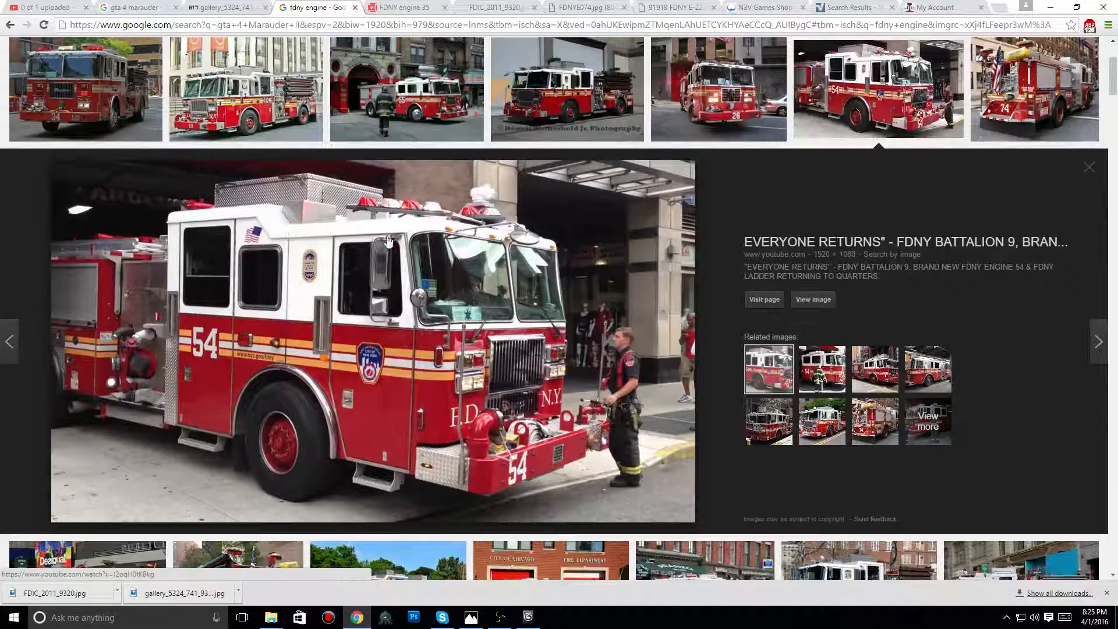
click(525, 112)
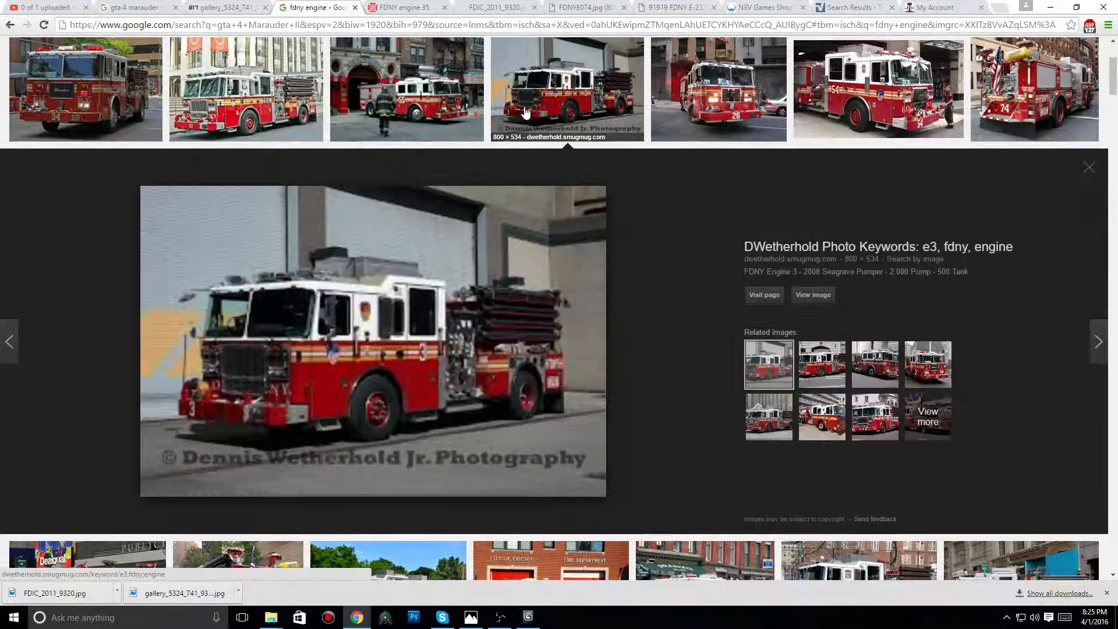
click(403, 7)
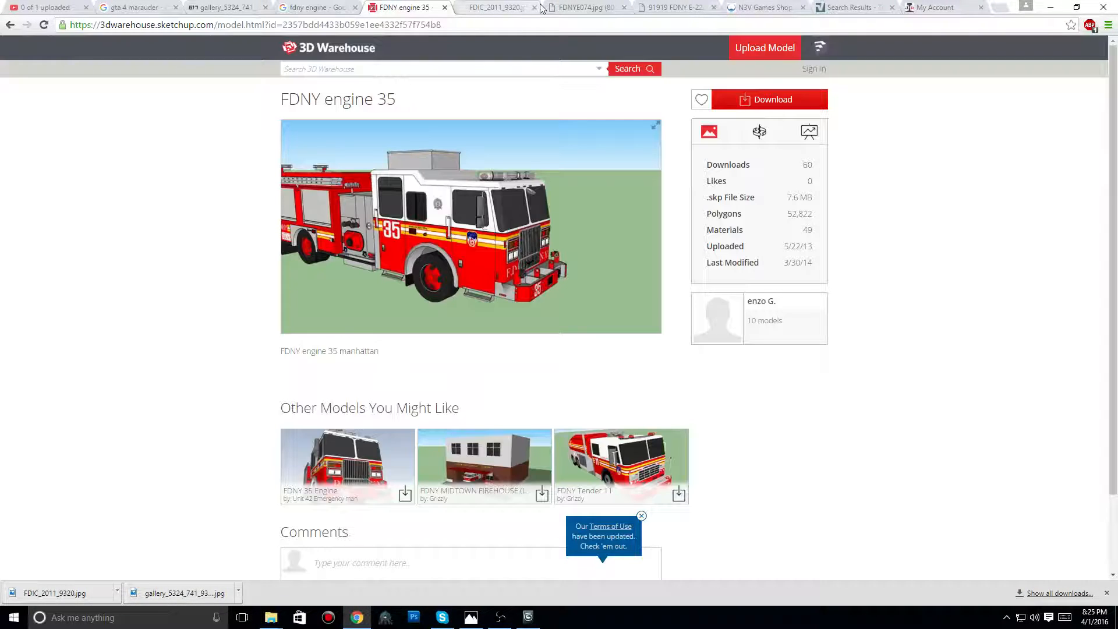
click(502, 6)
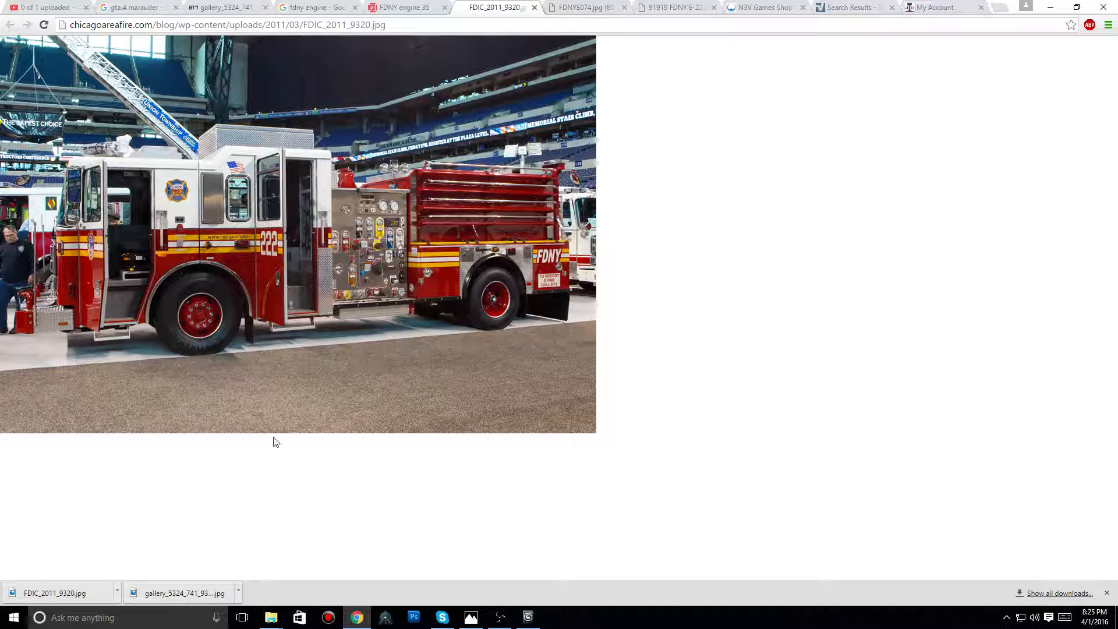
- Switch to 3ds Max and create a standard box in front of and below the cab's front corner
click(524, 618)
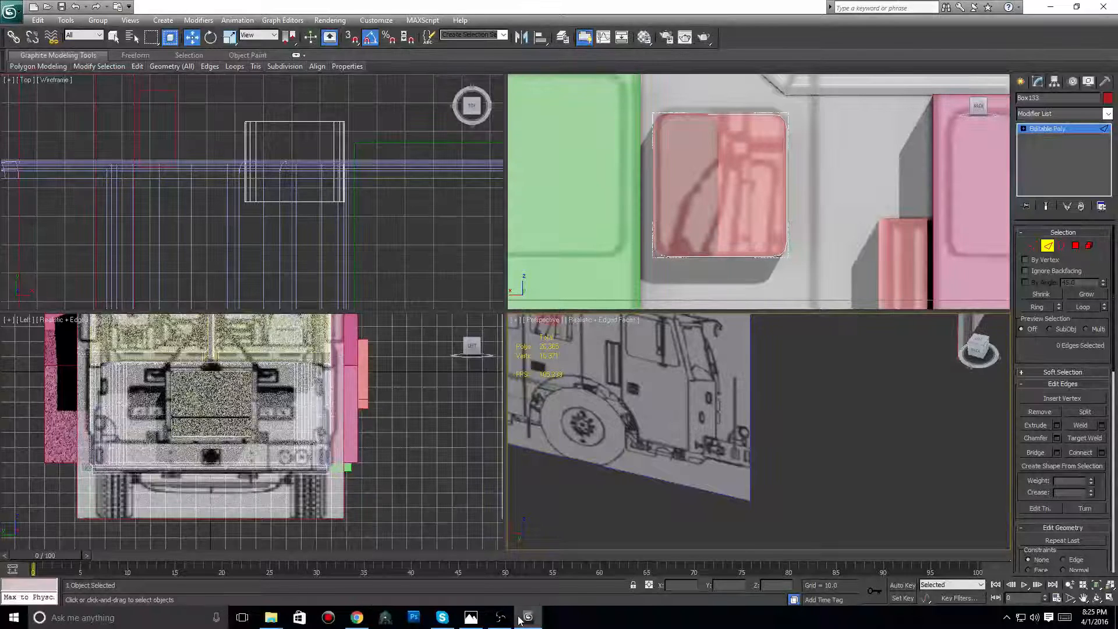
scroll(415, 490, up, 8)
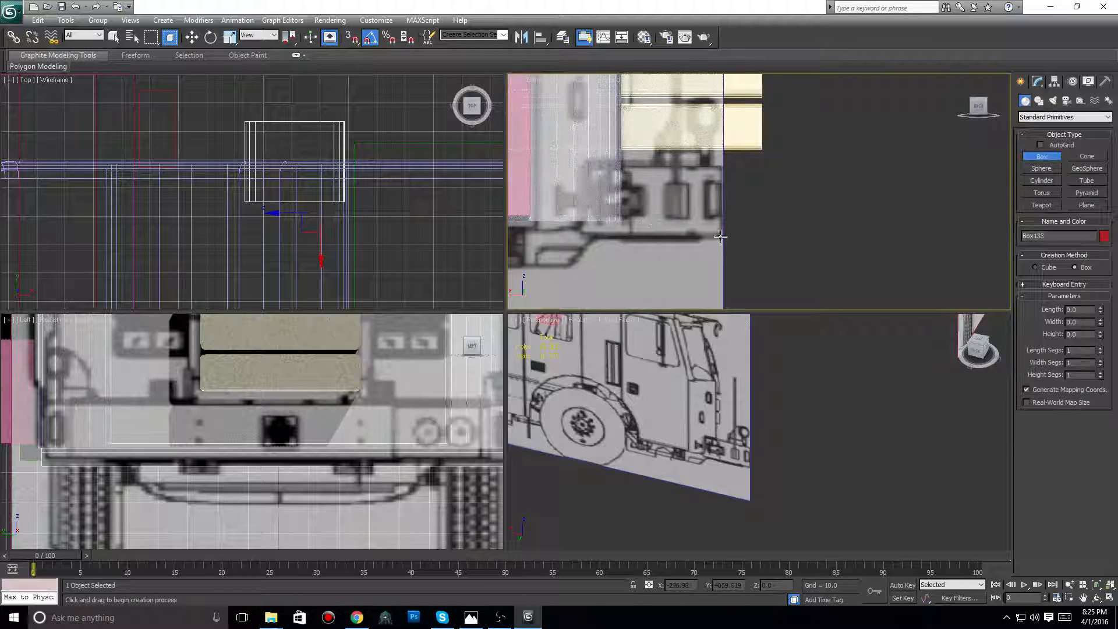
scroll(831, 452, down, 5)
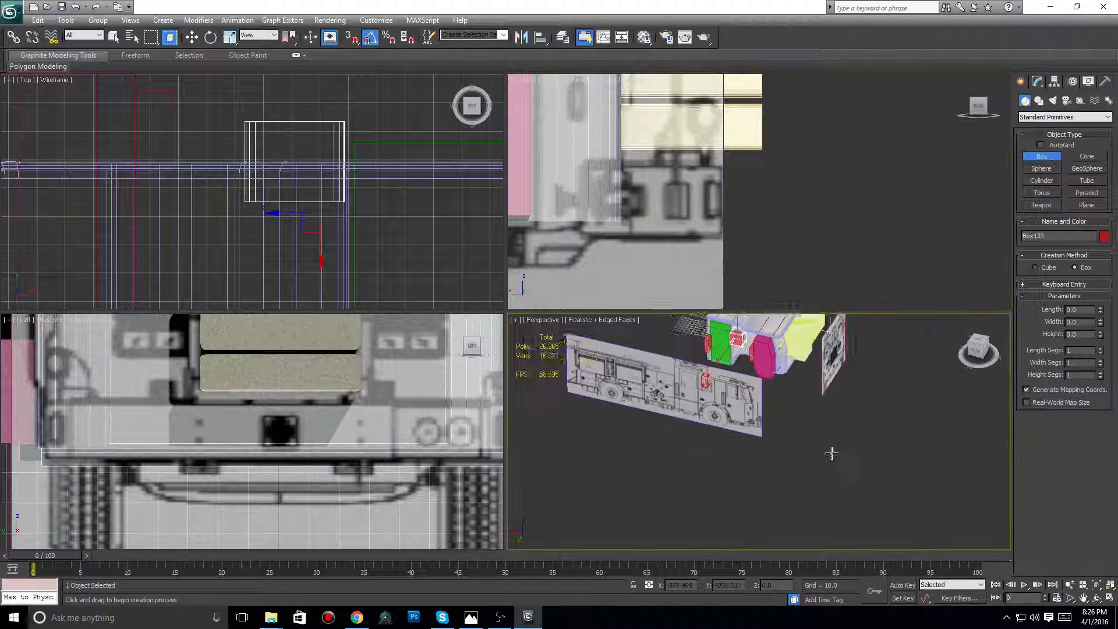
middle_drag(831, 452, 754, 460)
scroll(753, 460, up, 3)
middle_drag(711, 422, 740, 466)
drag(698, 417, 746, 388)
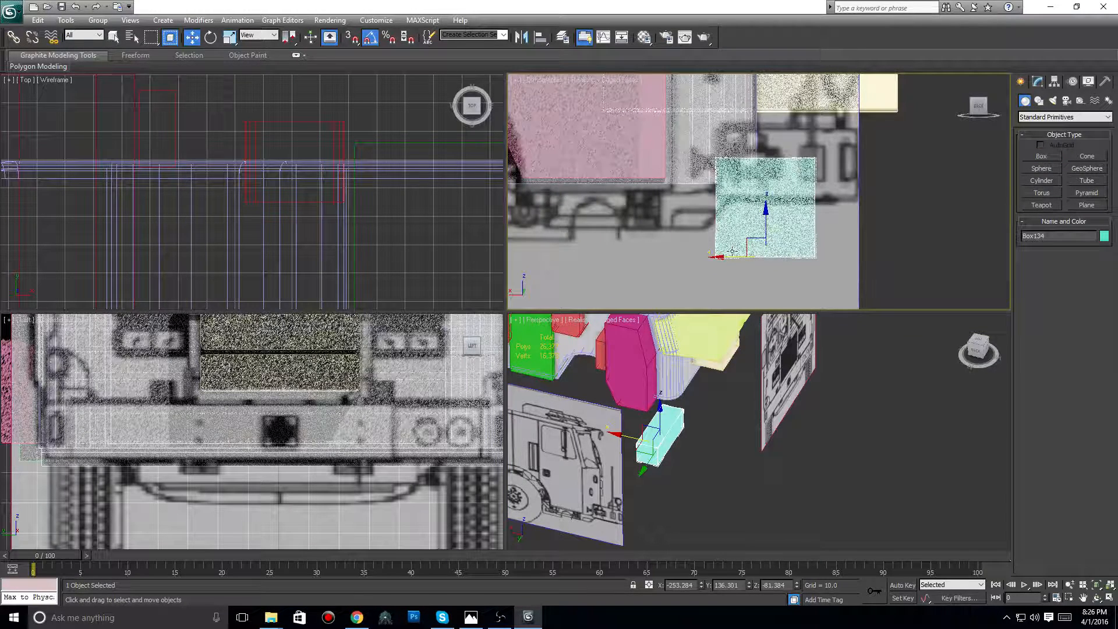
- Raise the new box about 8.5 units to the bumper height on the side blueprint
drag(765, 213, 763, 178)
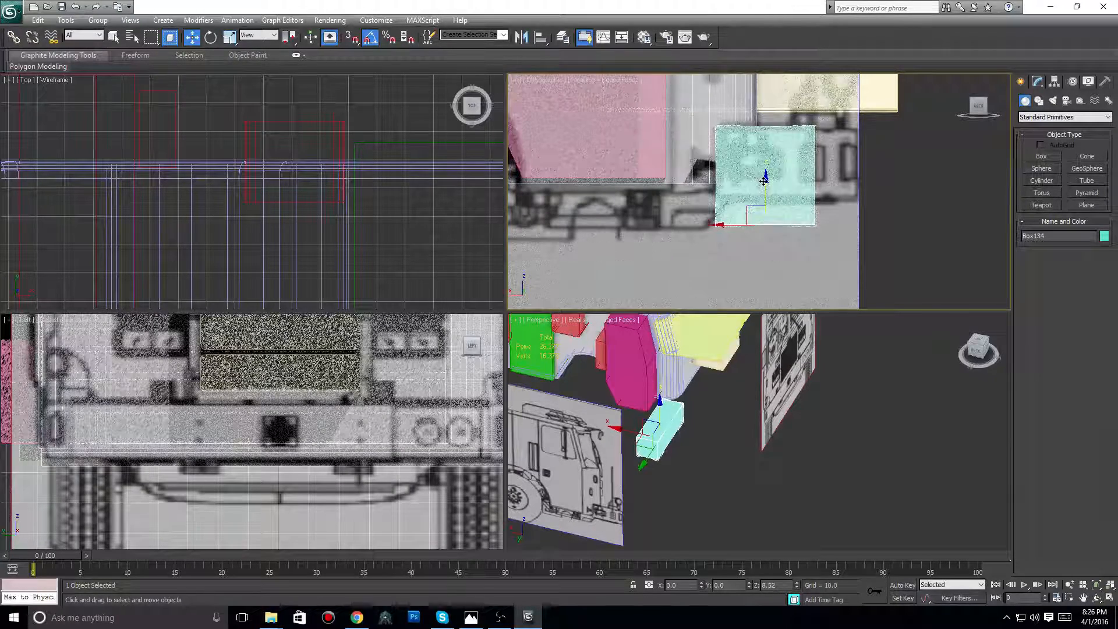
middle_drag(847, 185, 773, 237)
scroll(774, 238, down, 5)
scroll(773, 239, up, 5)
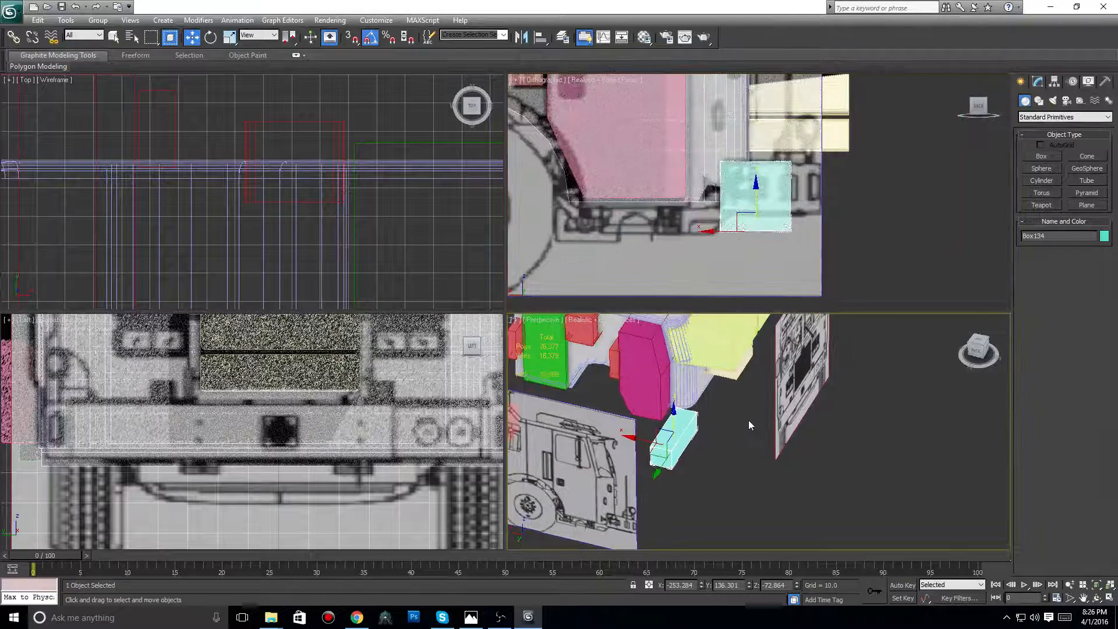
- Select all visible objects, unhide everything, add the front bumper to the selection and hide the unselected objects
scroll(749, 419, down, 3)
key(ctrl+a)
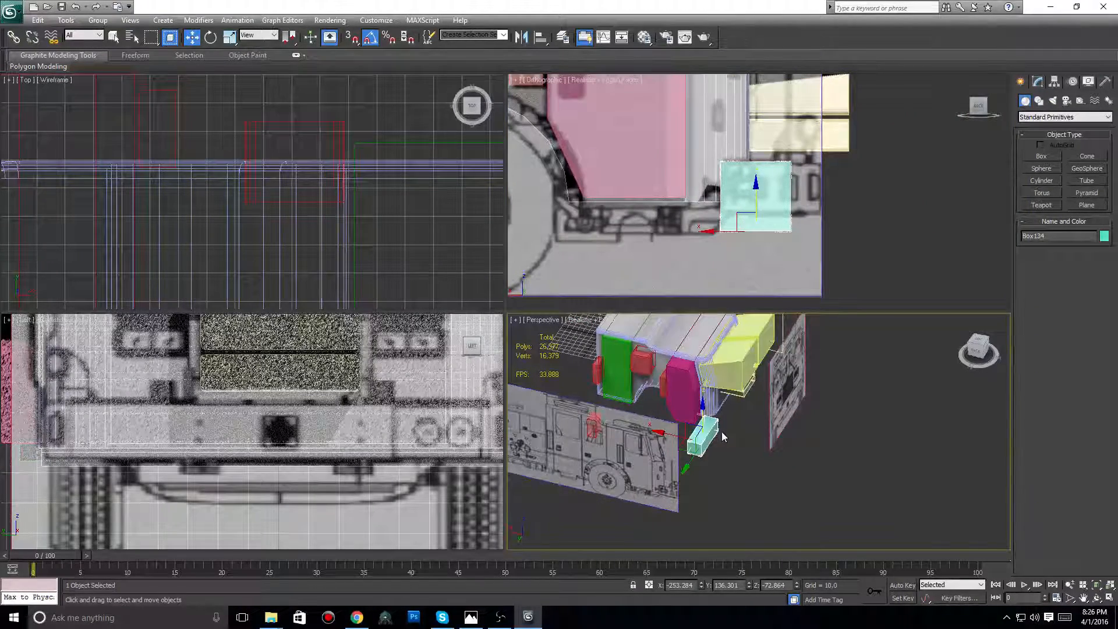
right_click(722, 432)
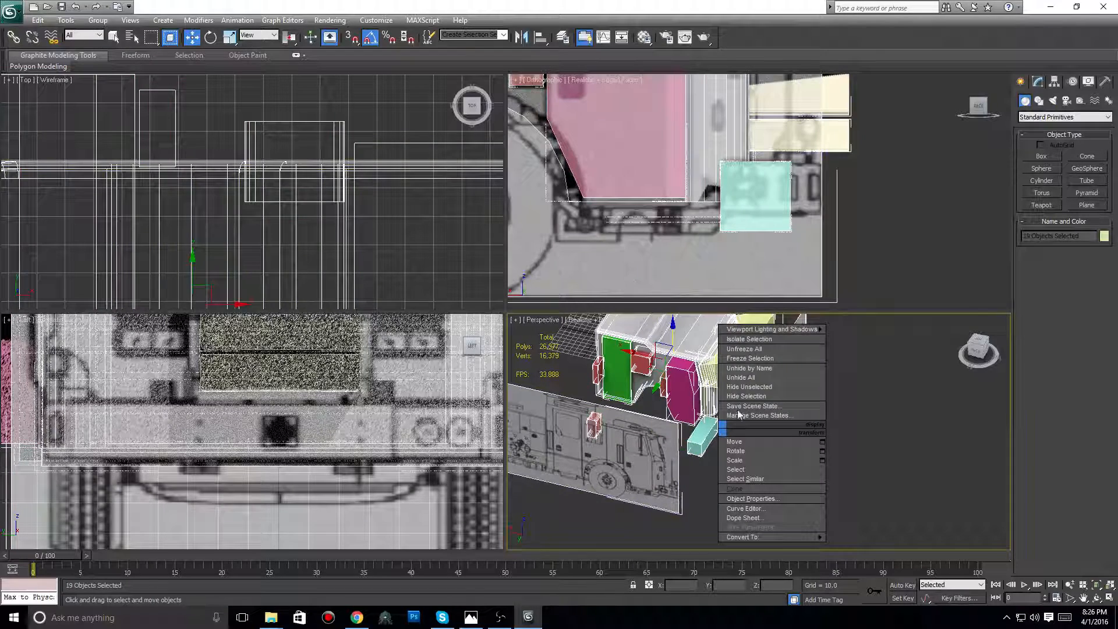
click(746, 380)
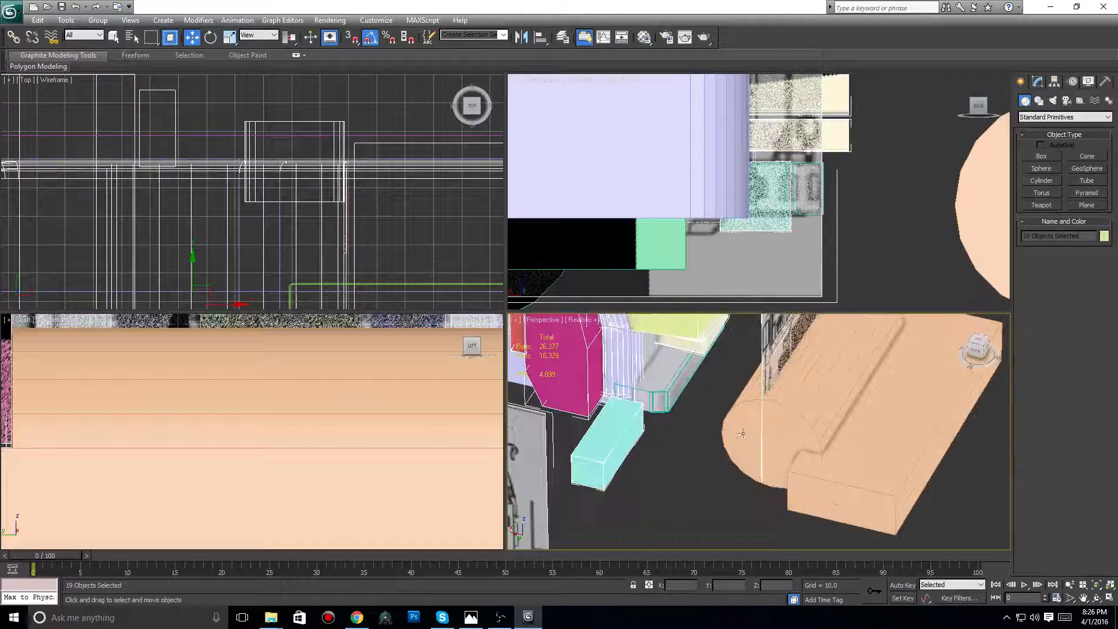
right_click(671, 398)
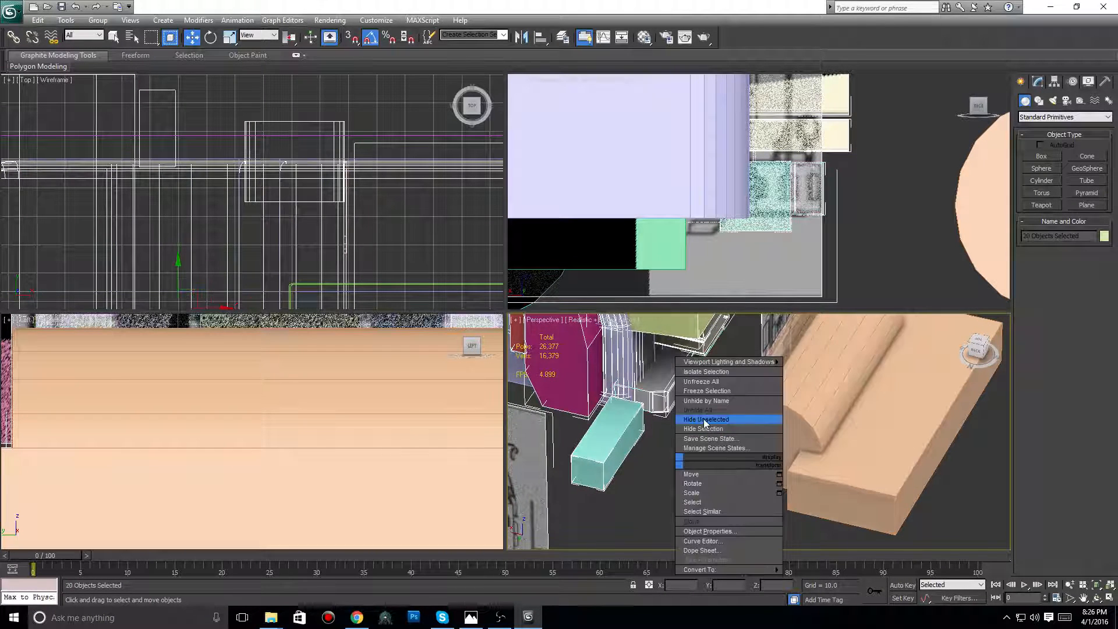
click(703, 423)
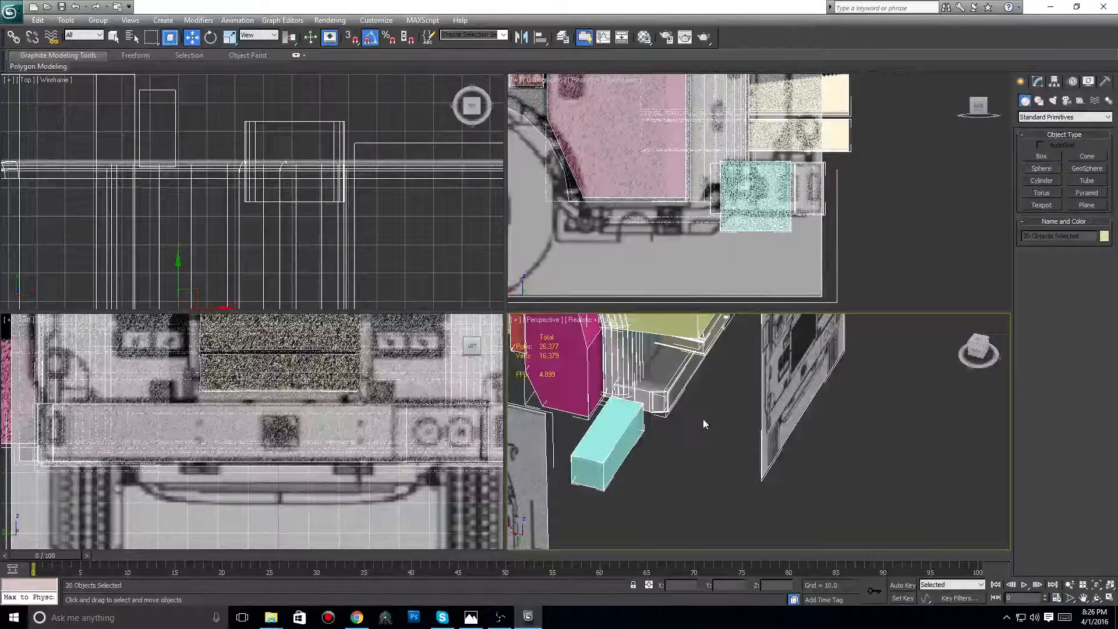
scroll(834, 225, up, 2)
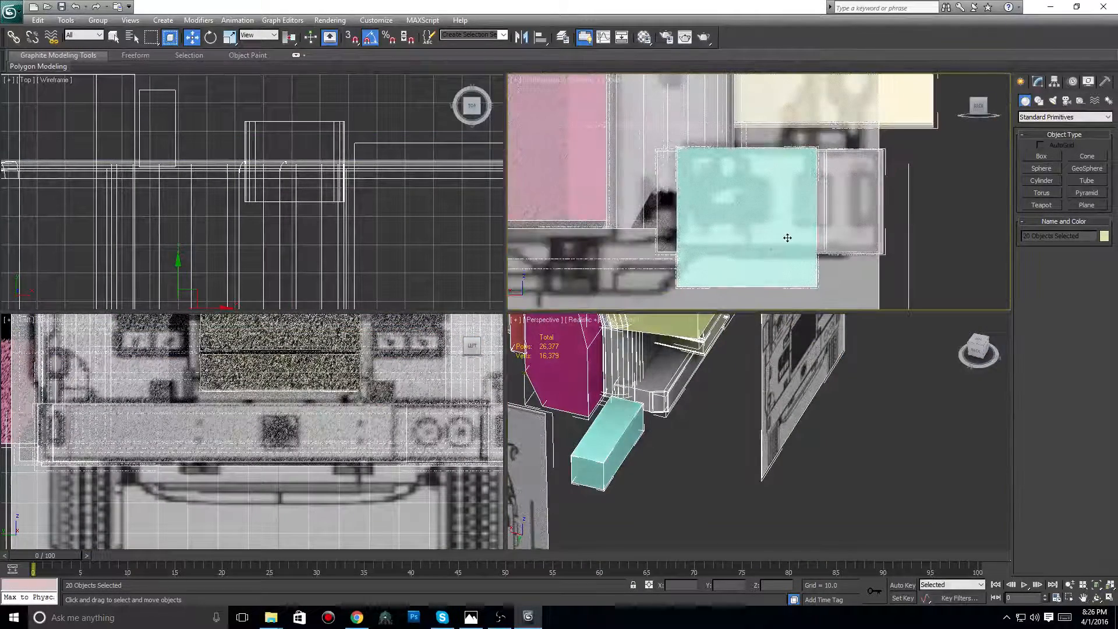
scroll(787, 237, down, 1)
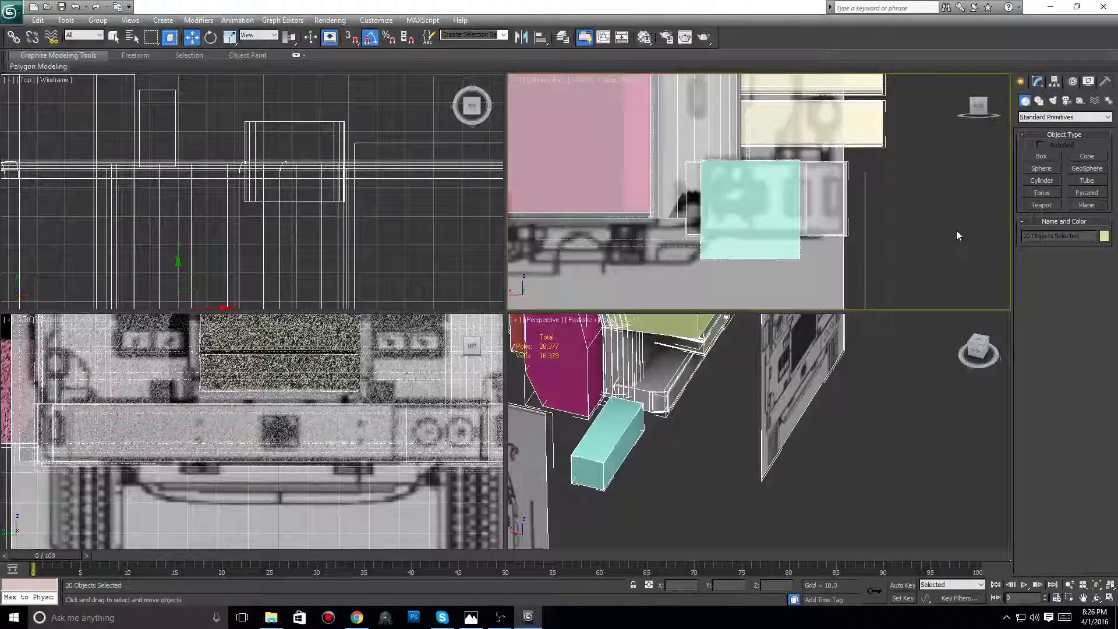
- Examine the new box beside the bumper, look at the FDIC_2011_9320.jpg photo in Chrome and return to 3ds Max
middle_drag(698, 409, 716, 408)
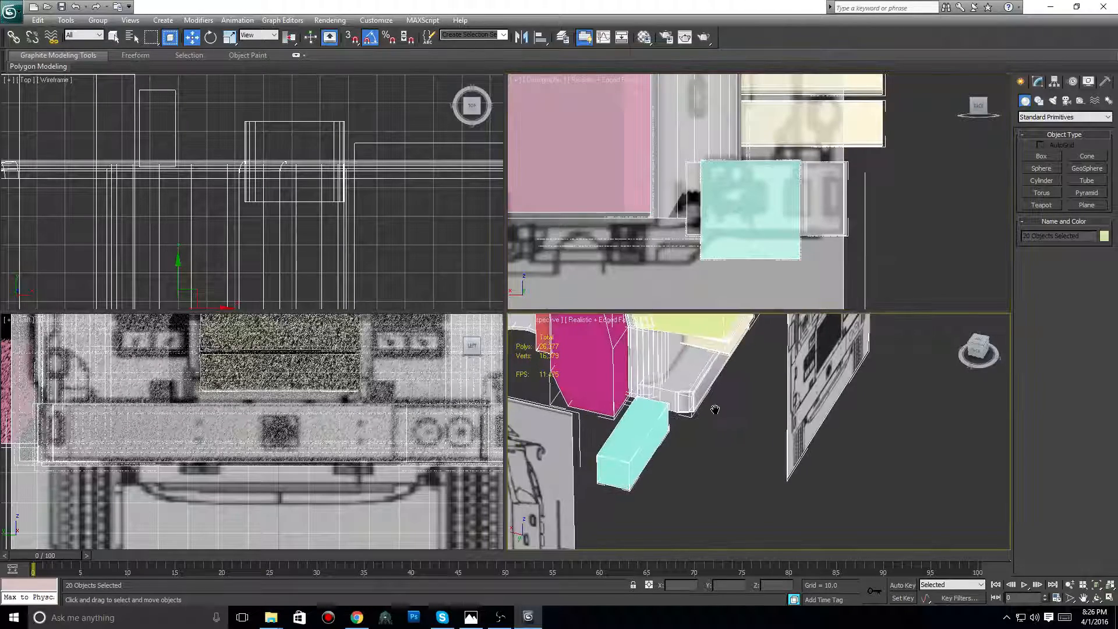
scroll(717, 407, up, 3)
middle_drag(577, 387, 693, 417)
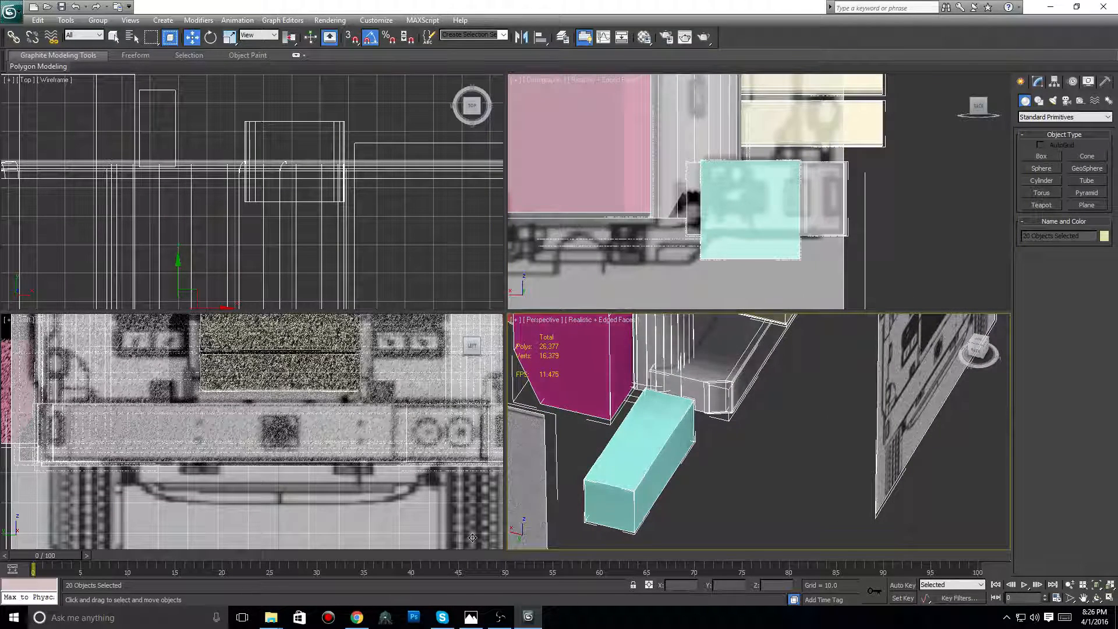
click(356, 619)
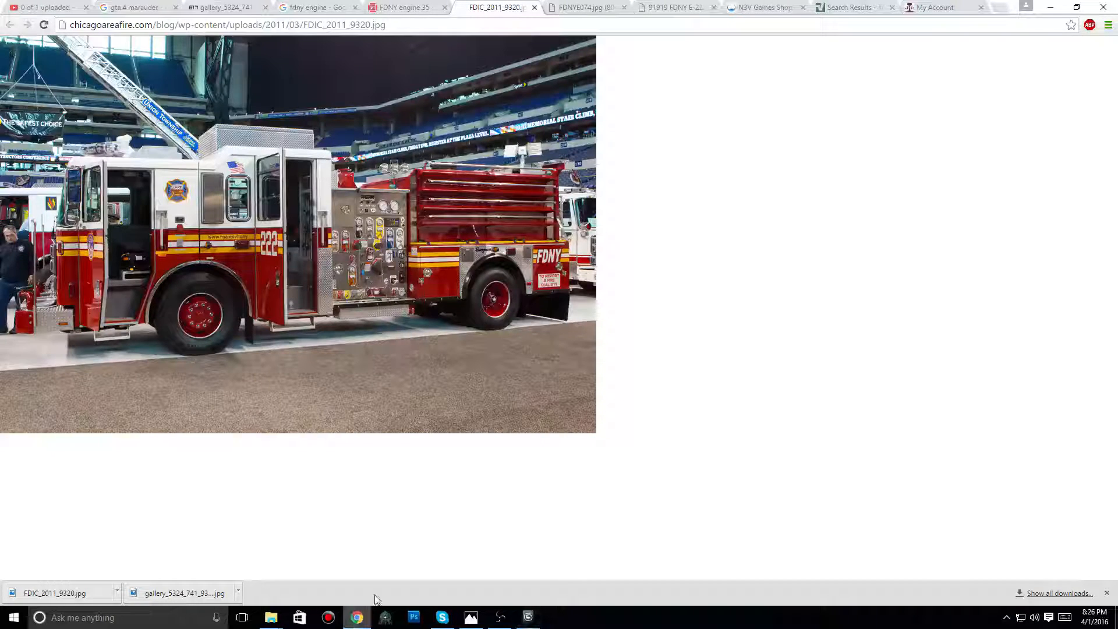
click(1046, 7)
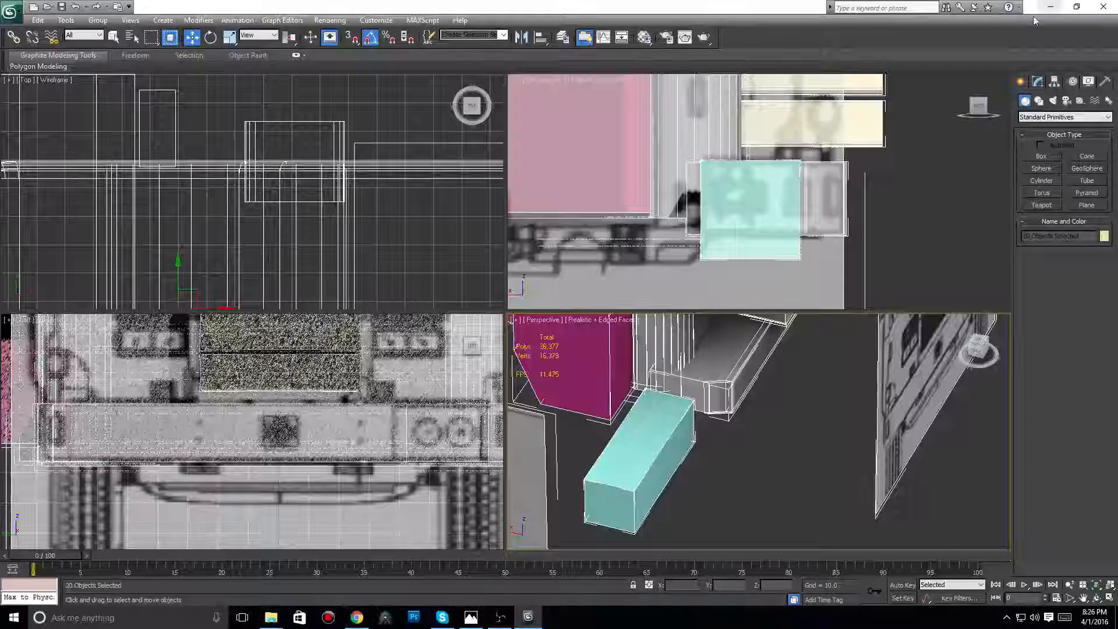
- Select only the new box and move it about 4 units back toward the cab in the side view
middle_drag(693, 251, 705, 256)
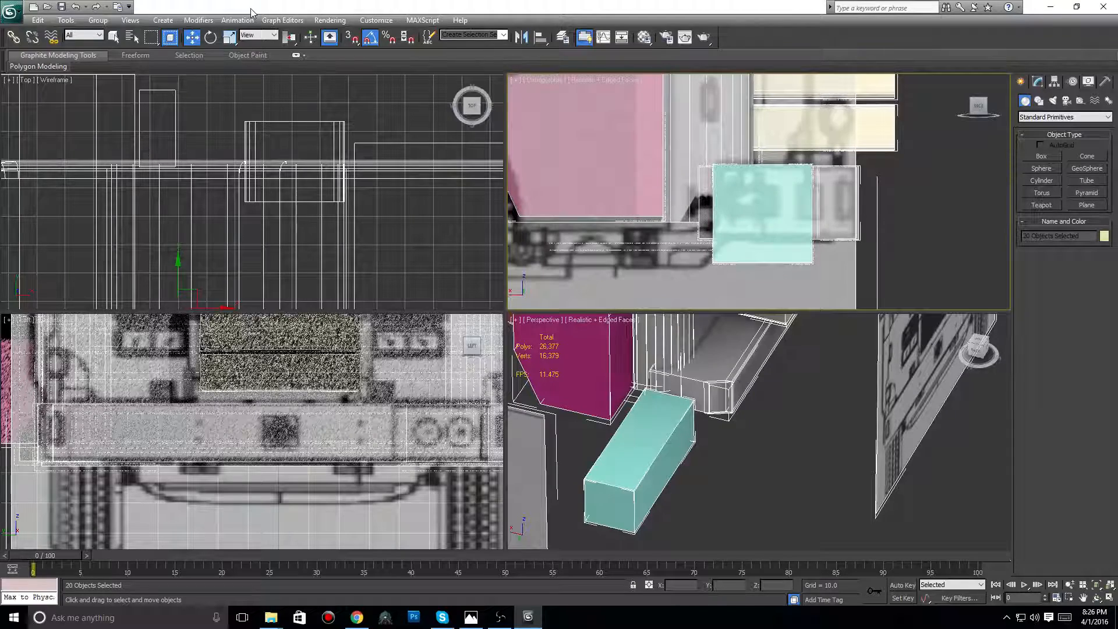
scroll(877, 256, down, 5)
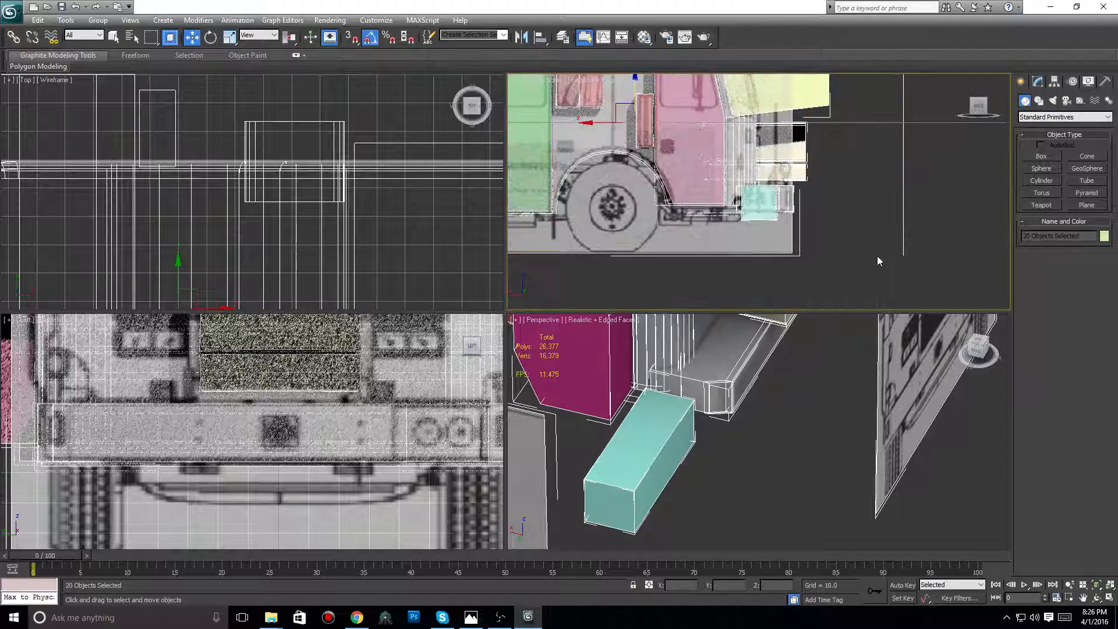
click(879, 258)
click(664, 435)
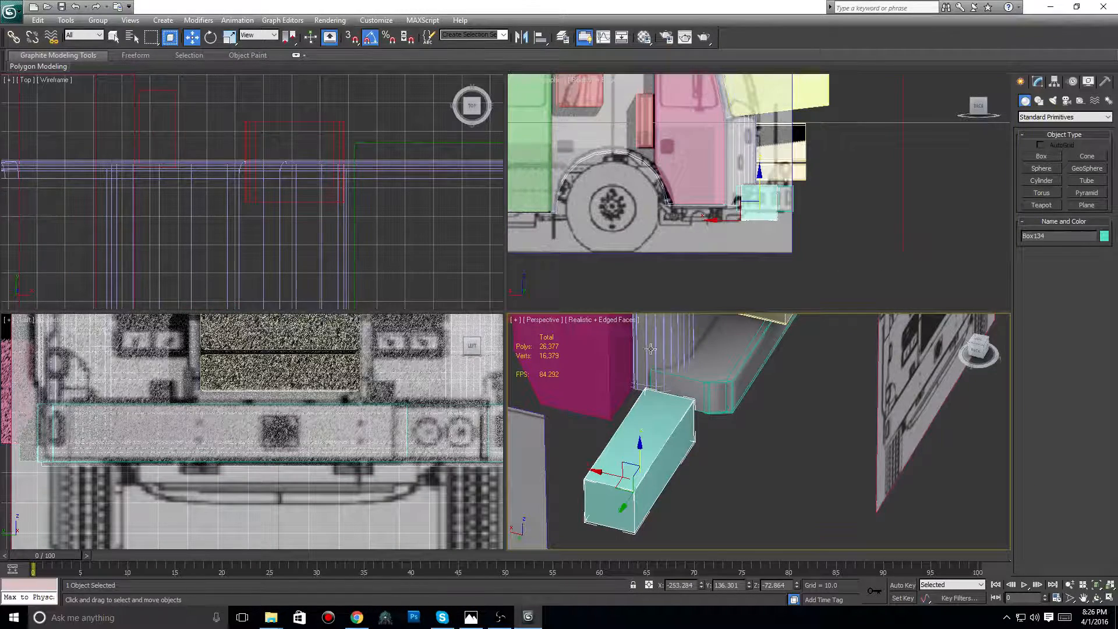
scroll(755, 255, up, 6)
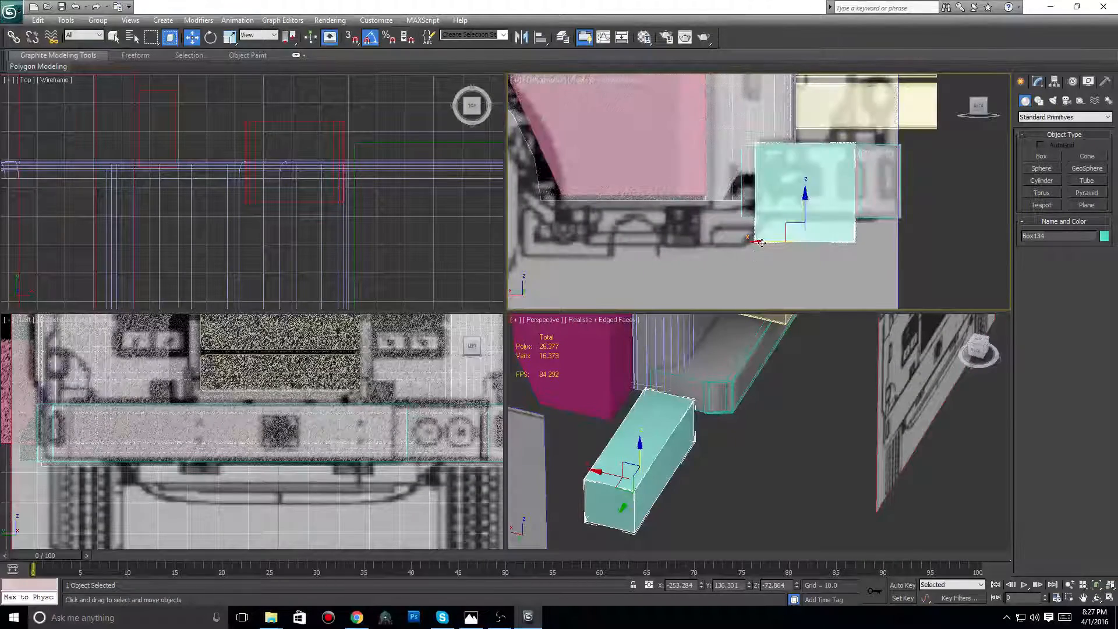
mouse_move(760, 243)
mouse_down()
mouse_move(802, 244)
mouse_move(749, 240)
mouse_move(750, 228)
mouse_up()
- Switch to Chrome to check the bumper area in the FDIC_2011_9320.jpg photo, and switch back to 3ds Max
click(356, 617)
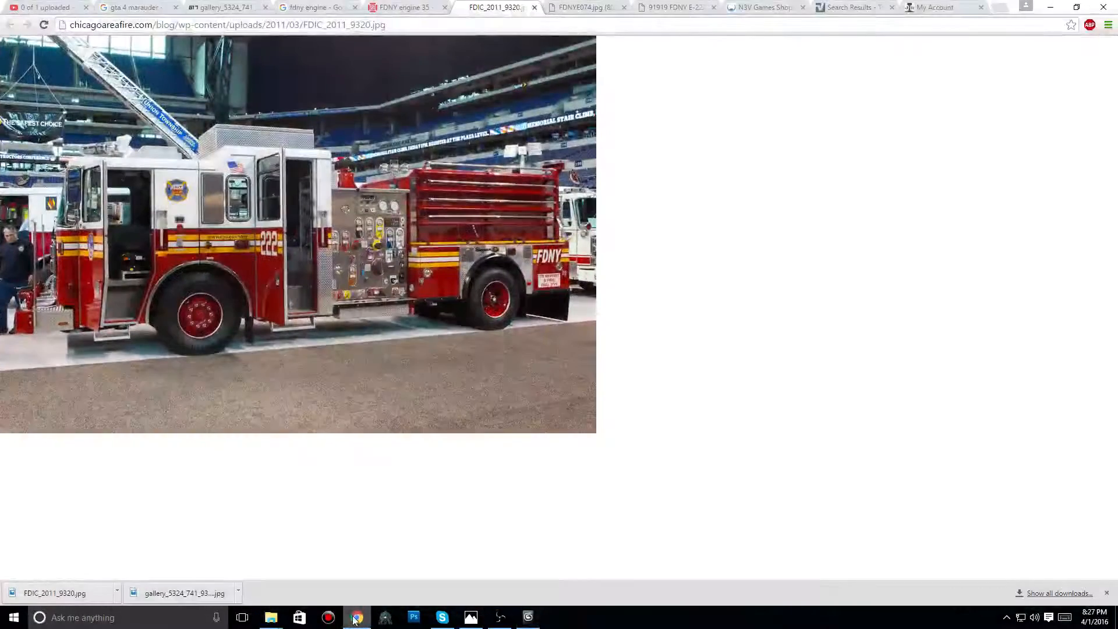
click(1063, 6)
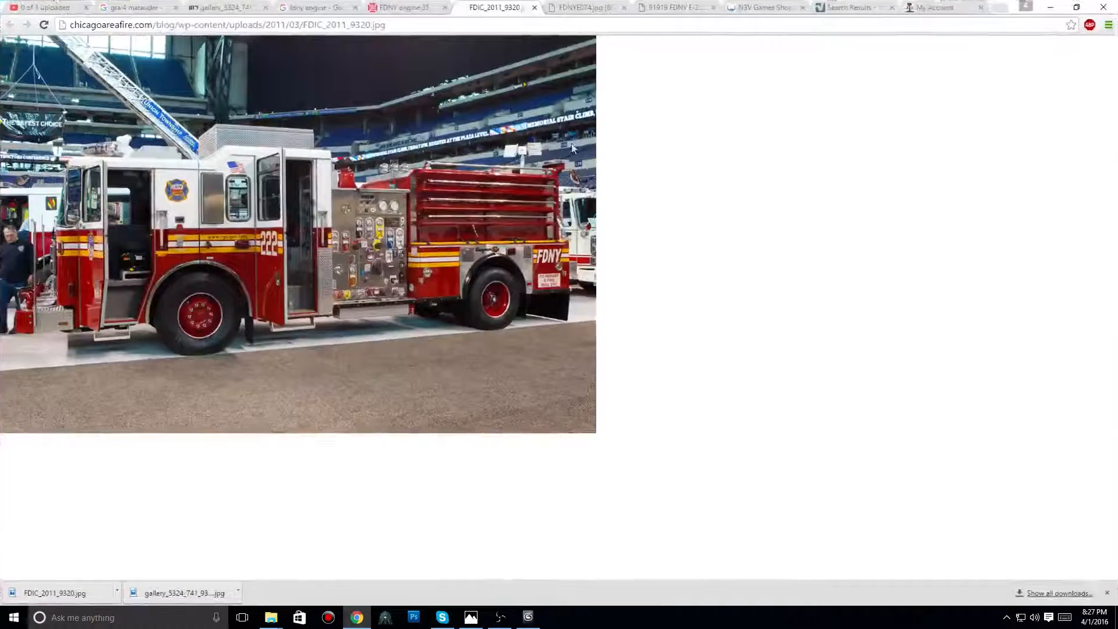
click(1049, 6)
click(1049, 6)
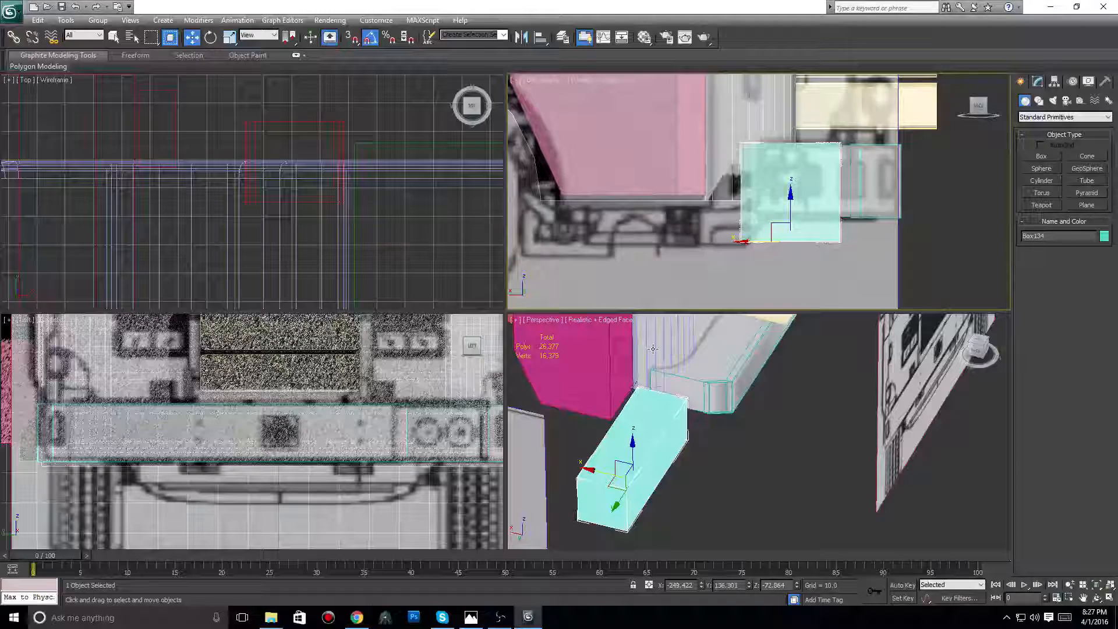
- Nudge the box about 0.5 units further toward the cab and raise it about 1.1 units over the side blueprint
middle_drag(792, 241, 726, 204)
scroll(682, 227, up, 2)
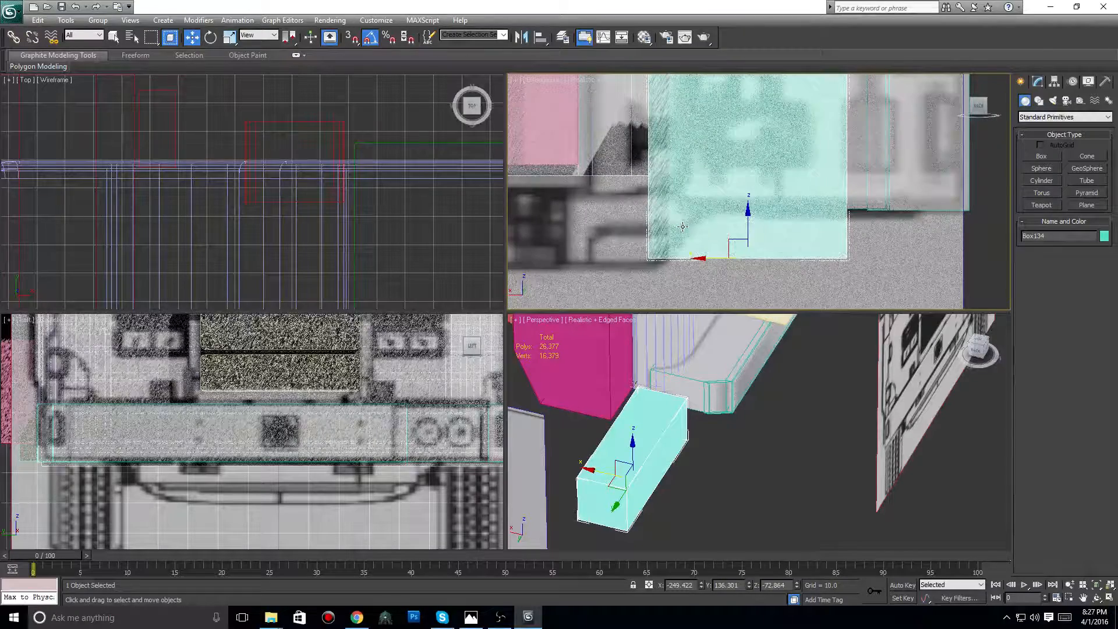
drag(702, 259, 699, 264)
middle_drag(741, 130, 729, 212)
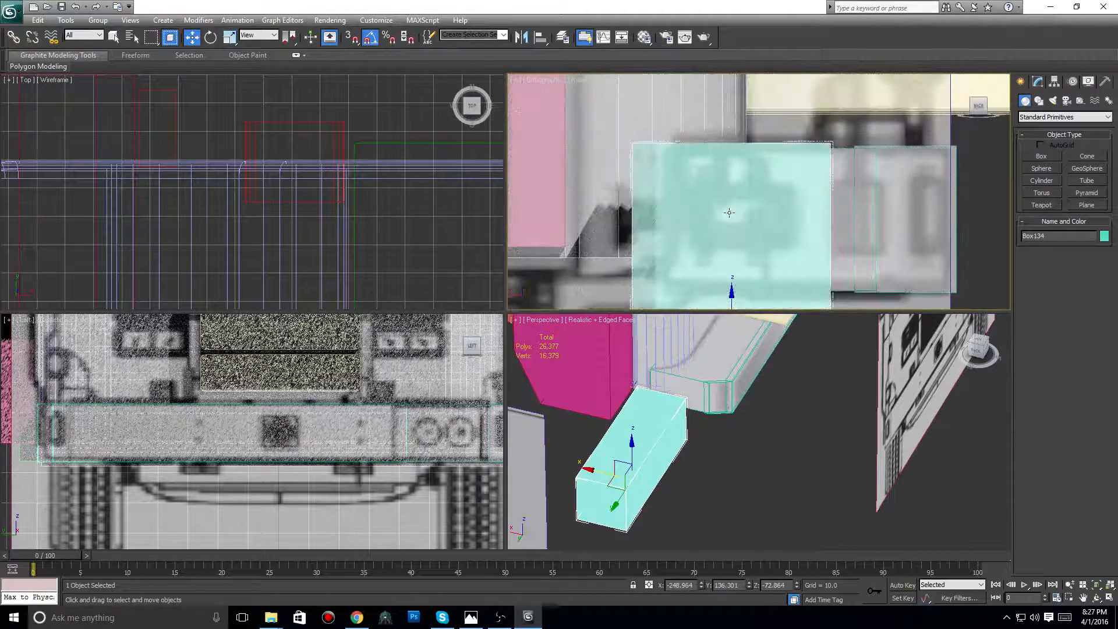
middle_drag(737, 255, 729, 217)
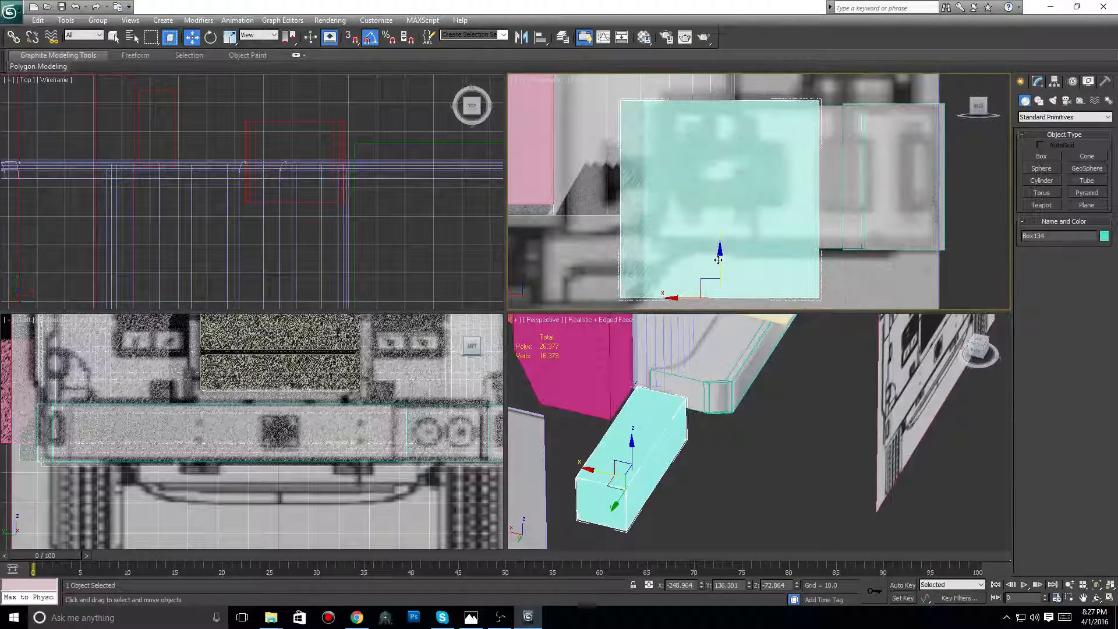
drag(718, 260, 720, 252)
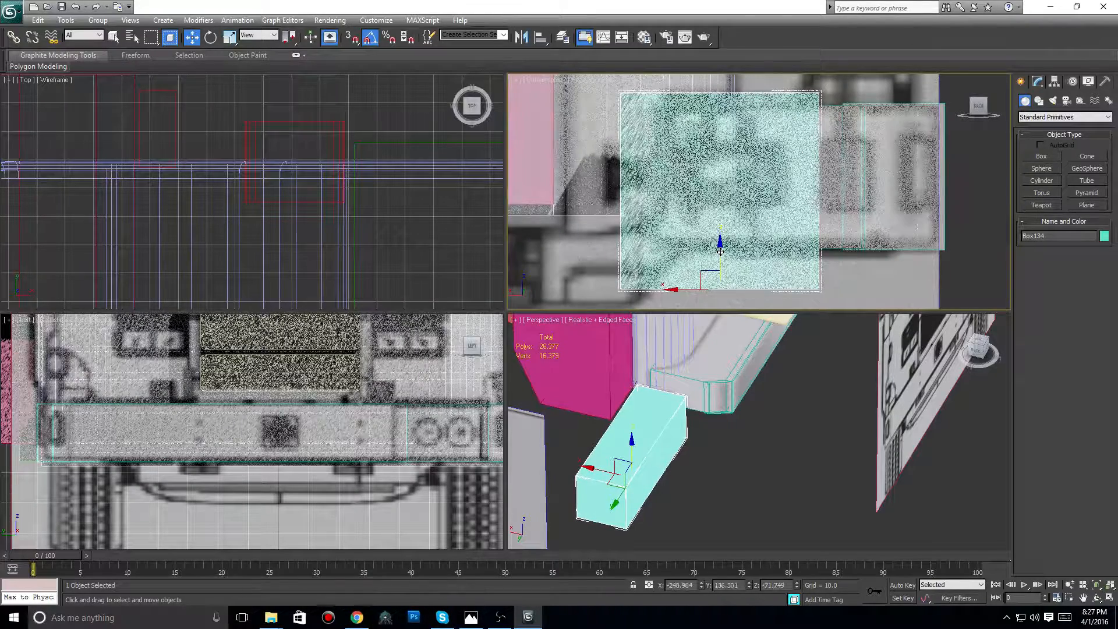
- Select the end polygon of the box protruding past the cab's side and move it inward about 89 units to the bumper's end
middle_drag(705, 421, 857, 382)
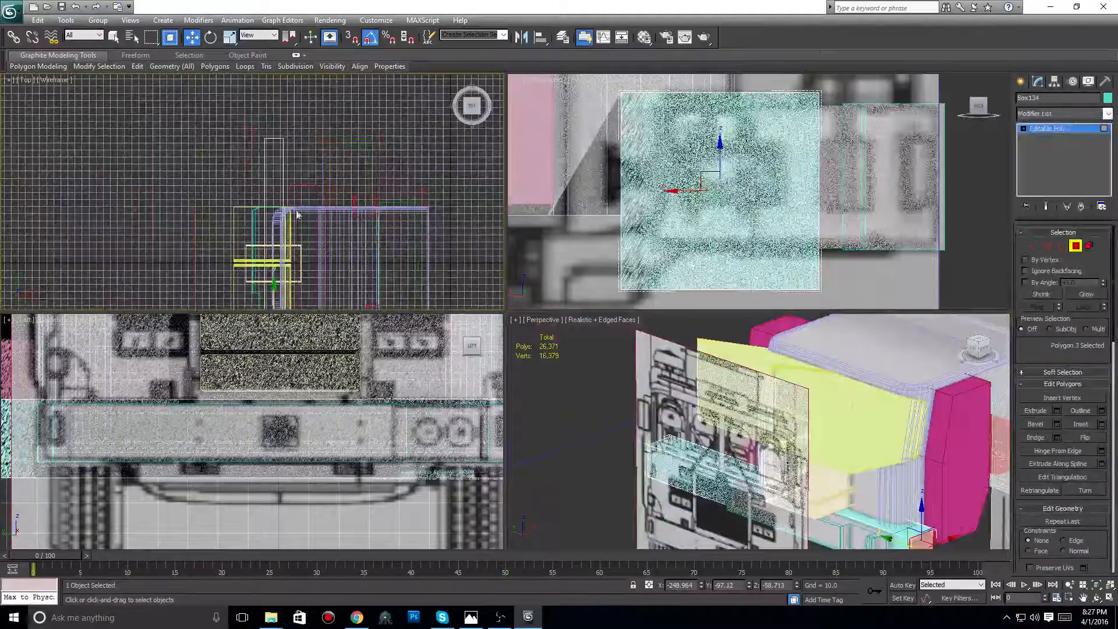
middle_drag(844, 462, 736, 383)
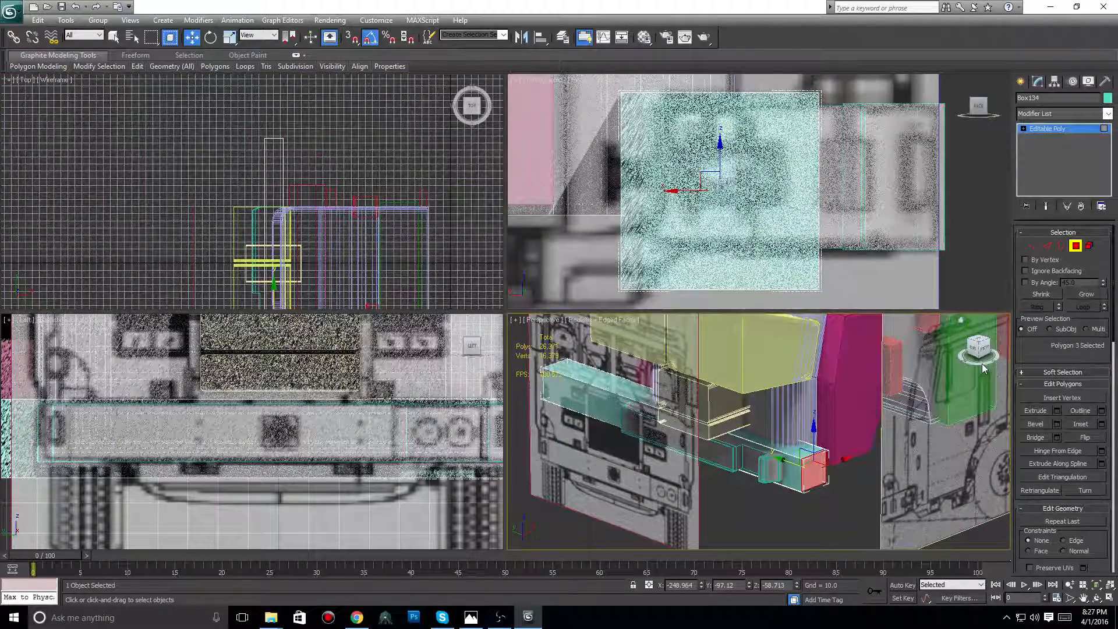
key(z)
click(561, 425)
middle_drag(561, 425, 642, 434)
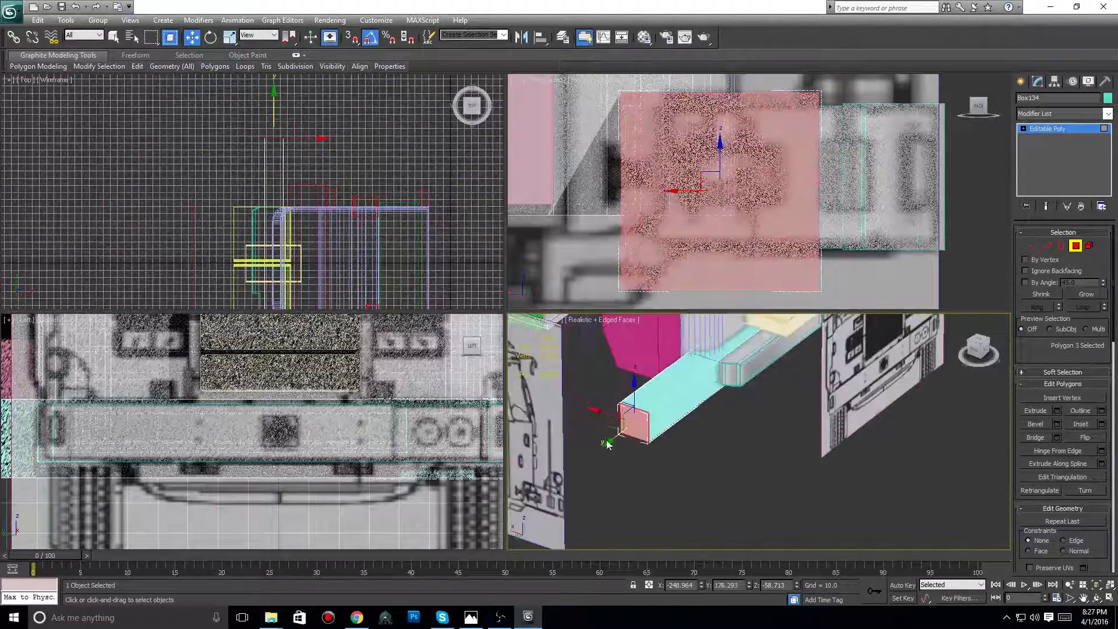
click(624, 430)
click(624, 430)
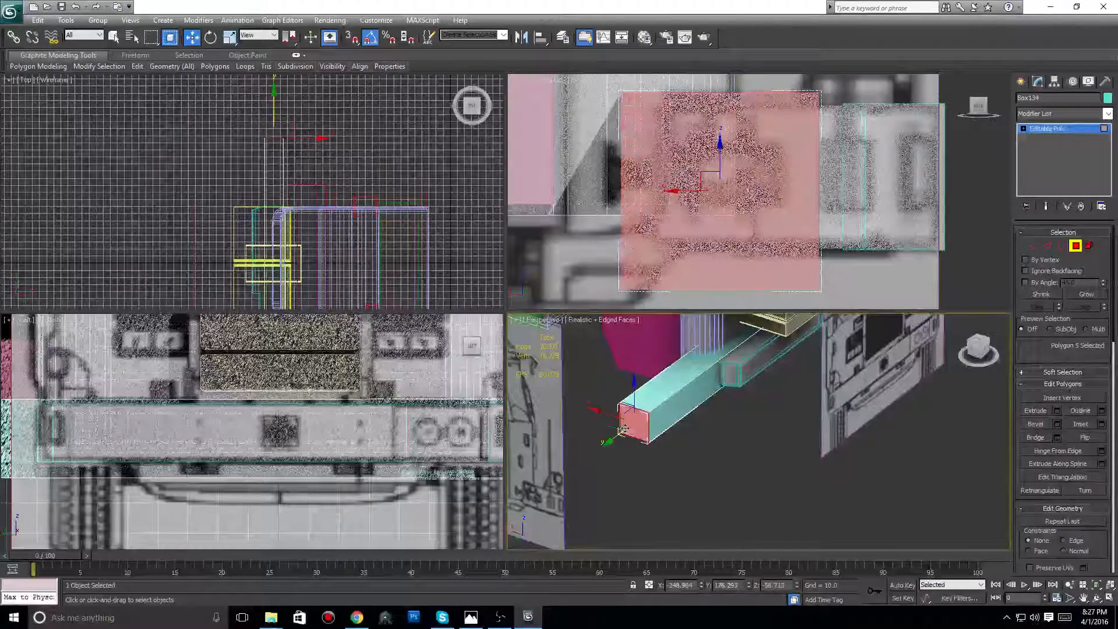
middle_drag(624, 430, 662, 395)
drag(662, 395, 670, 392)
middle_drag(26, 400, 139, 400)
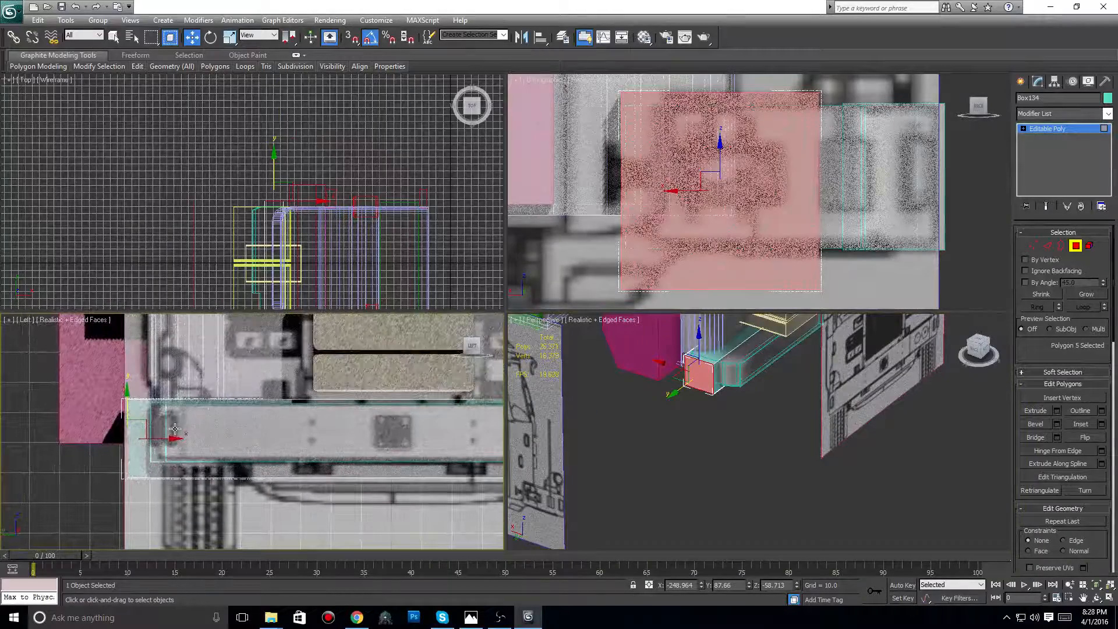
middle_drag(395, 434, 257, 430)
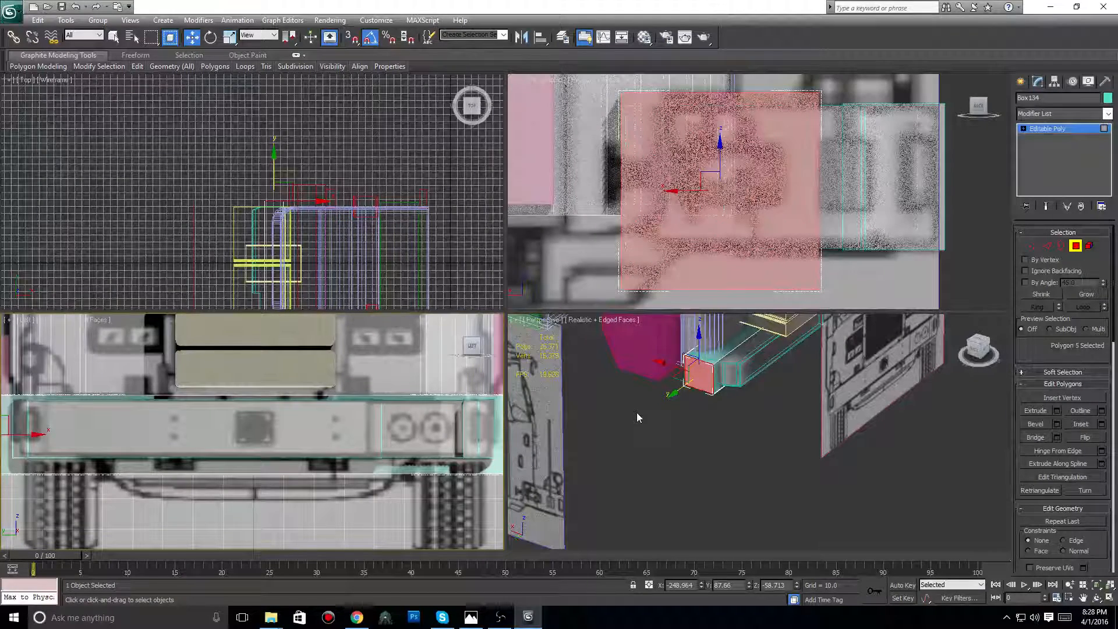
alt+middle_drag(638, 413, 706, 412)
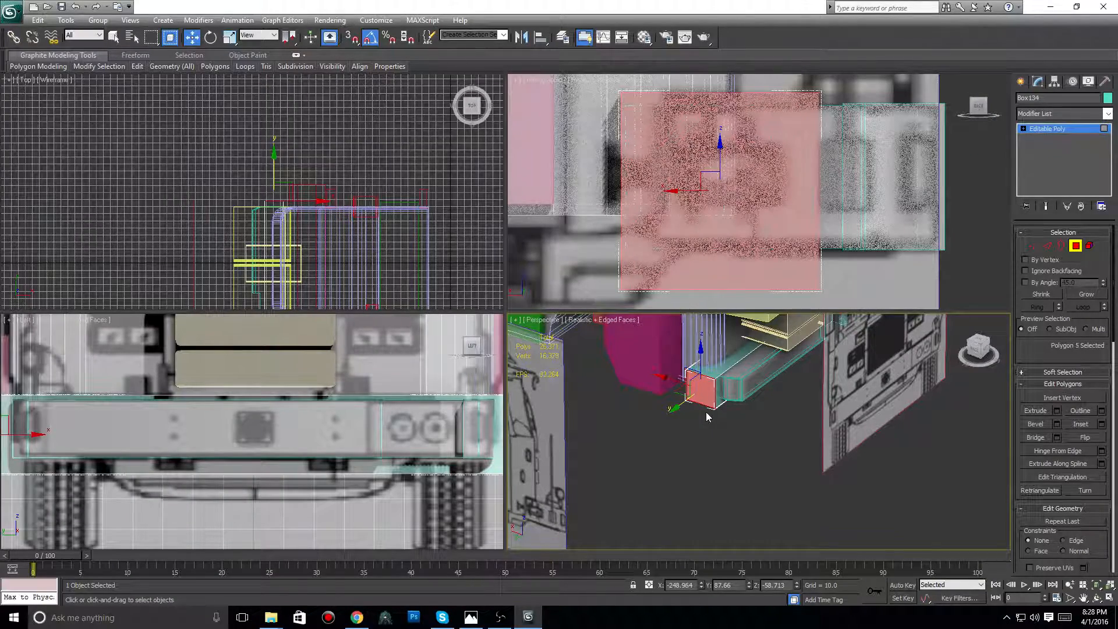
- Leave polygon editing of the box, select the existing front bumper and hide it
click(603, 464)
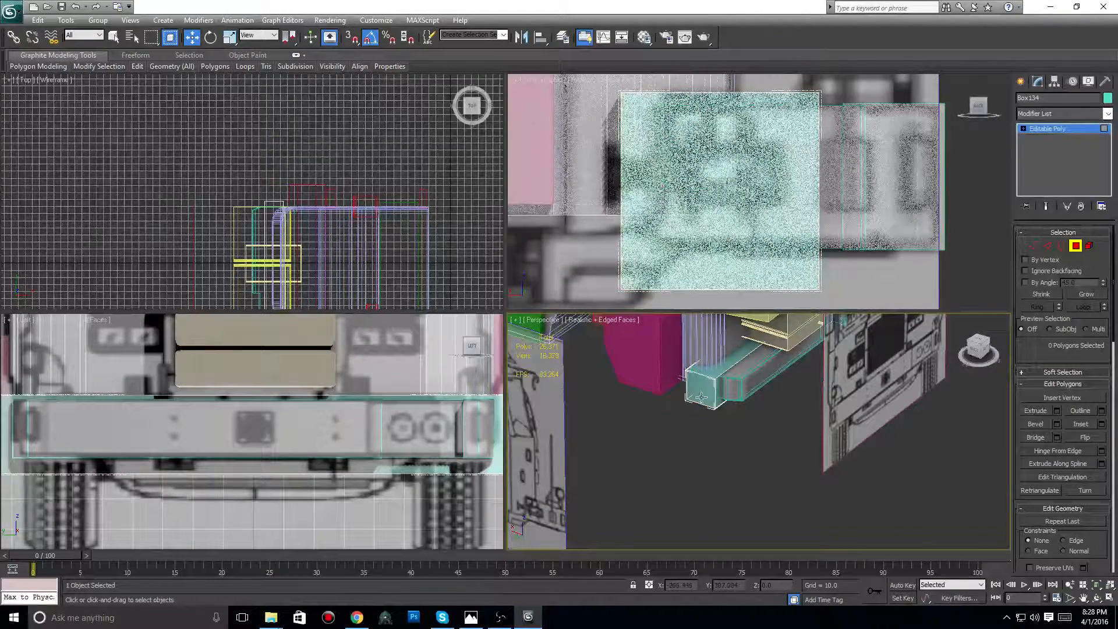
click(764, 362)
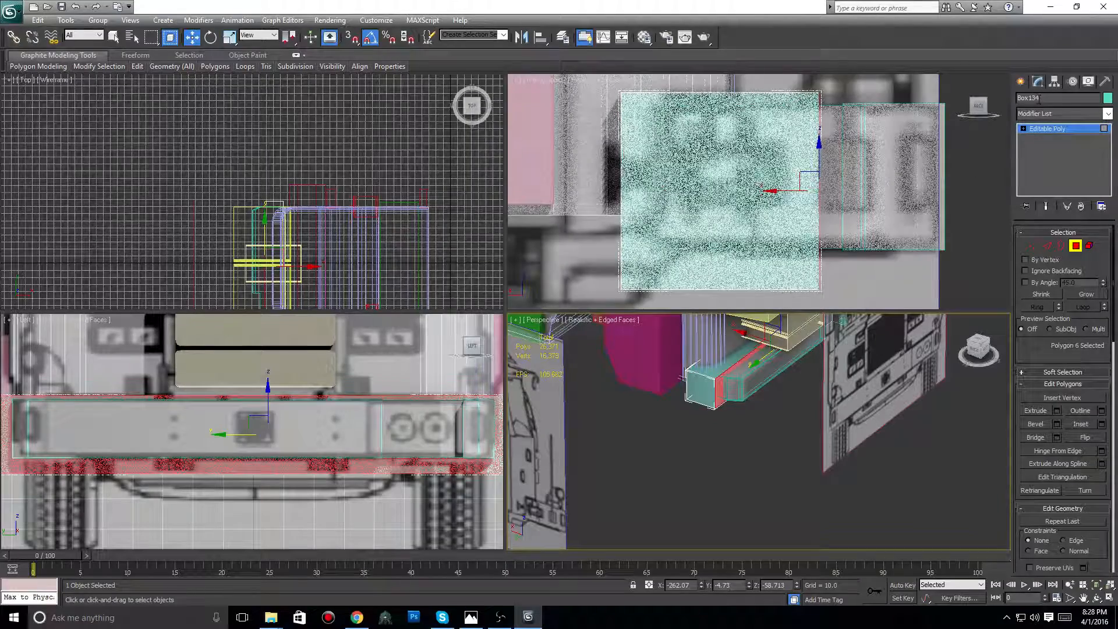
click(1021, 81)
click(739, 379)
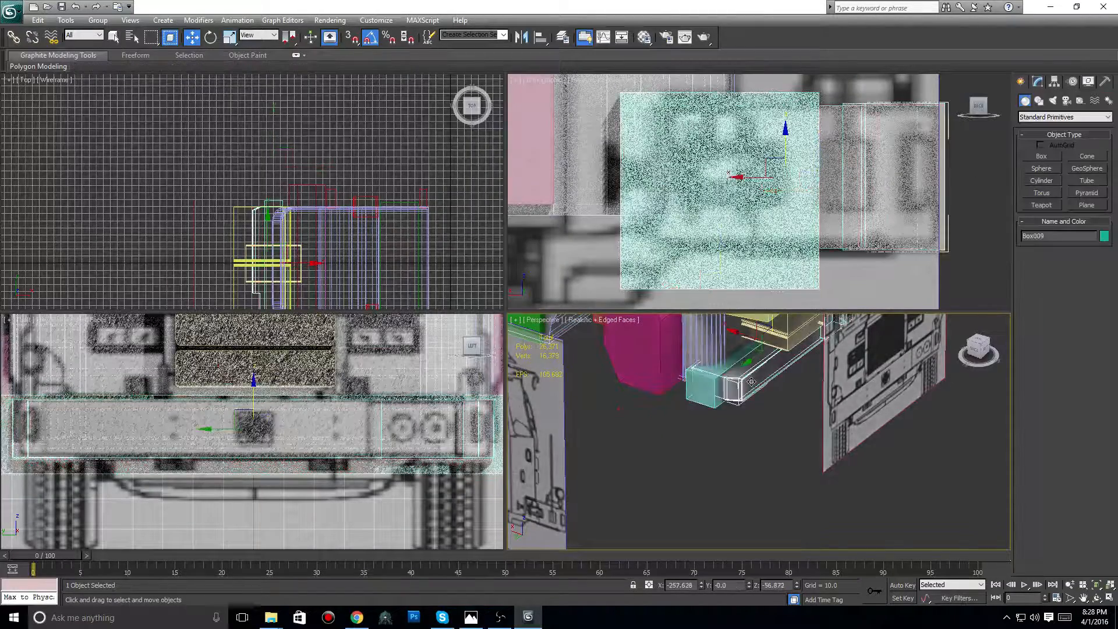
right_click(747, 379)
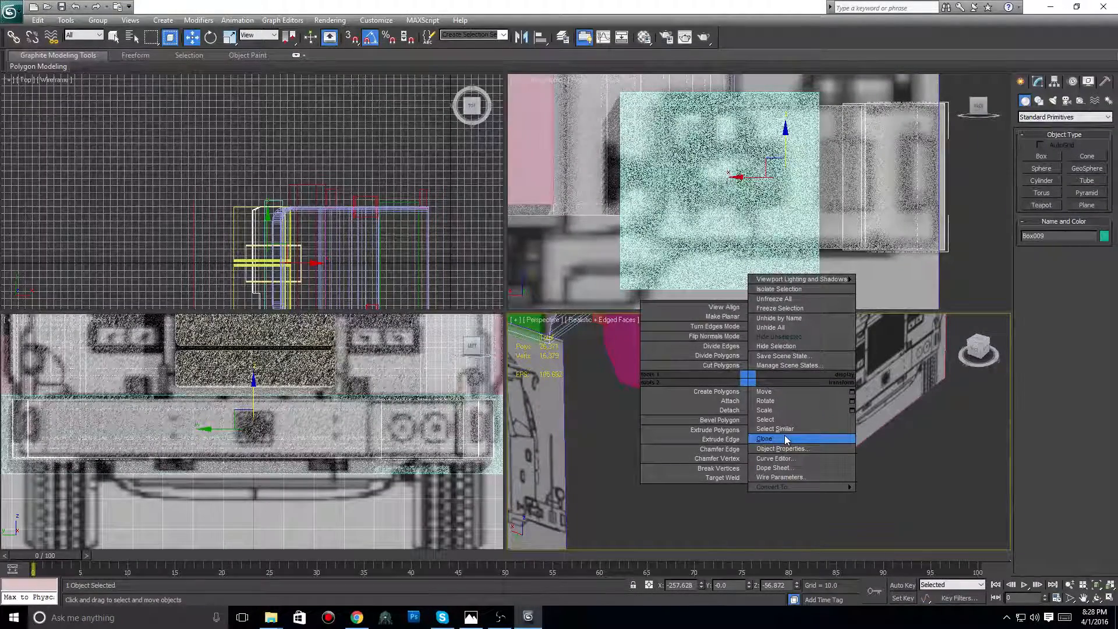
click(688, 447)
scroll(715, 406, down, 4)
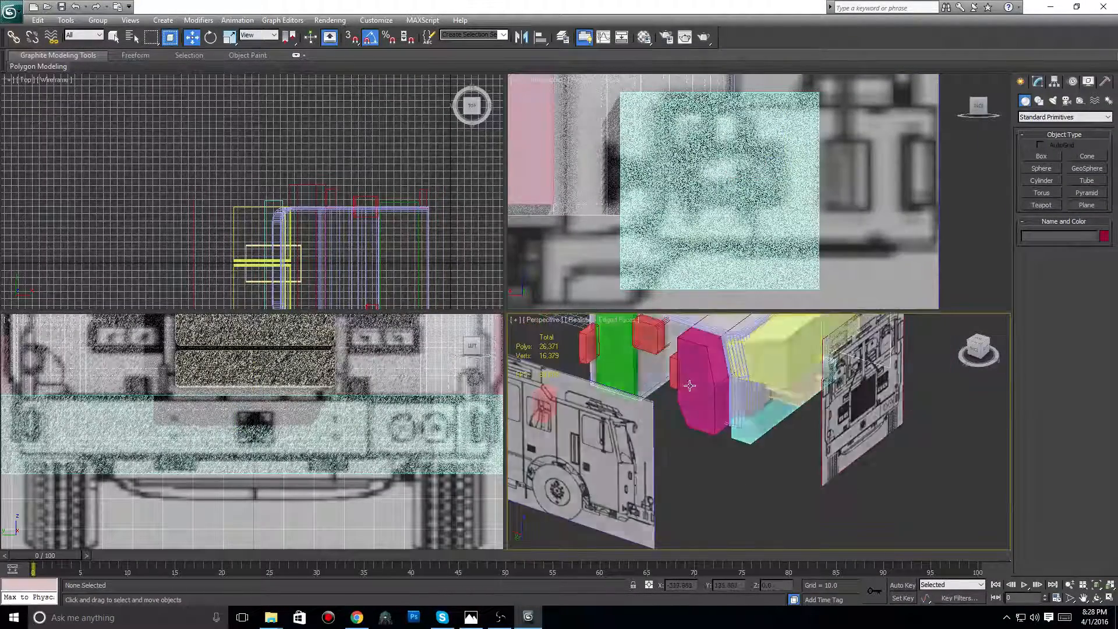
alt+middle_drag(689, 386, 880, 390)
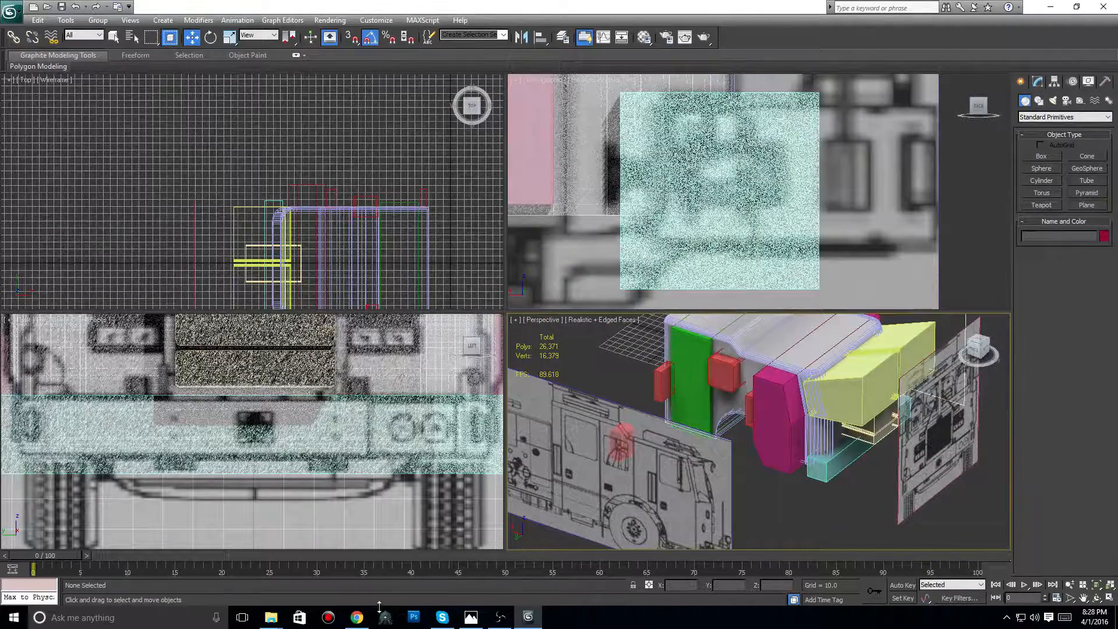
- Compare the FDIC_2011_9320.jpg photo in Chrome with the cab and bumper box in the 3ds Max perspective view
click(356, 617)
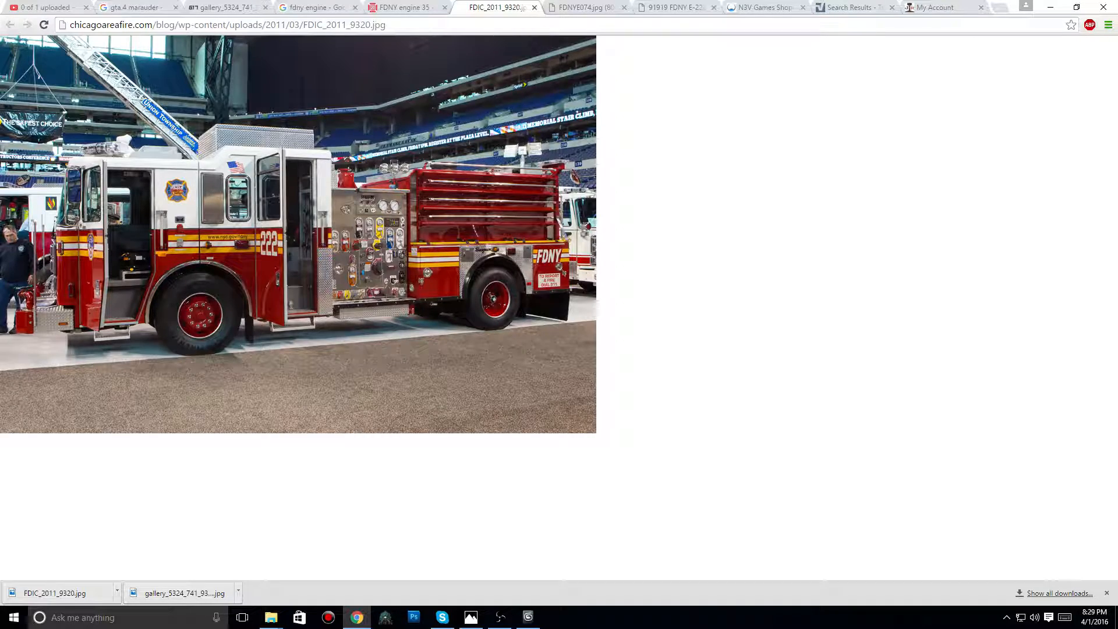
mouse_move(518, 623)
mouse_move(564, 565)
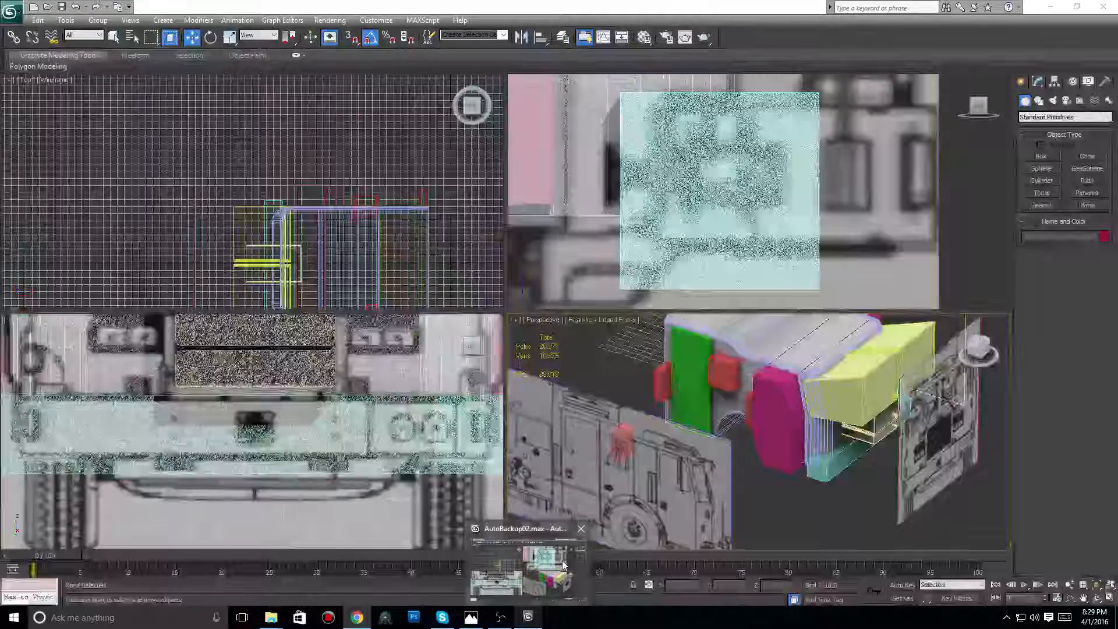
click(564, 565)
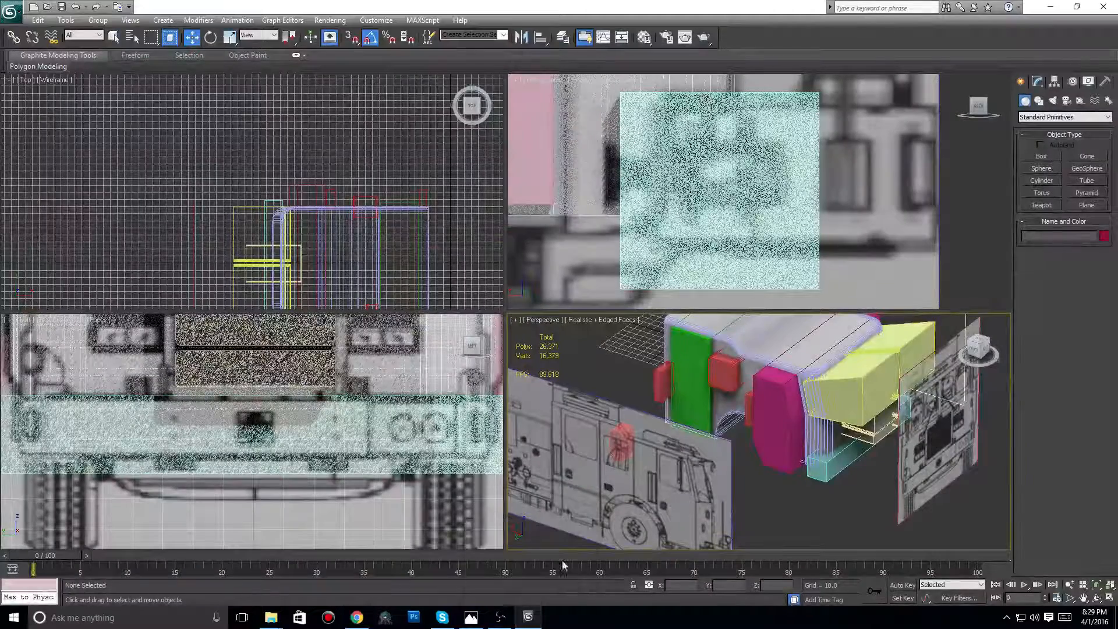
middle_drag(850, 389, 864, 398)
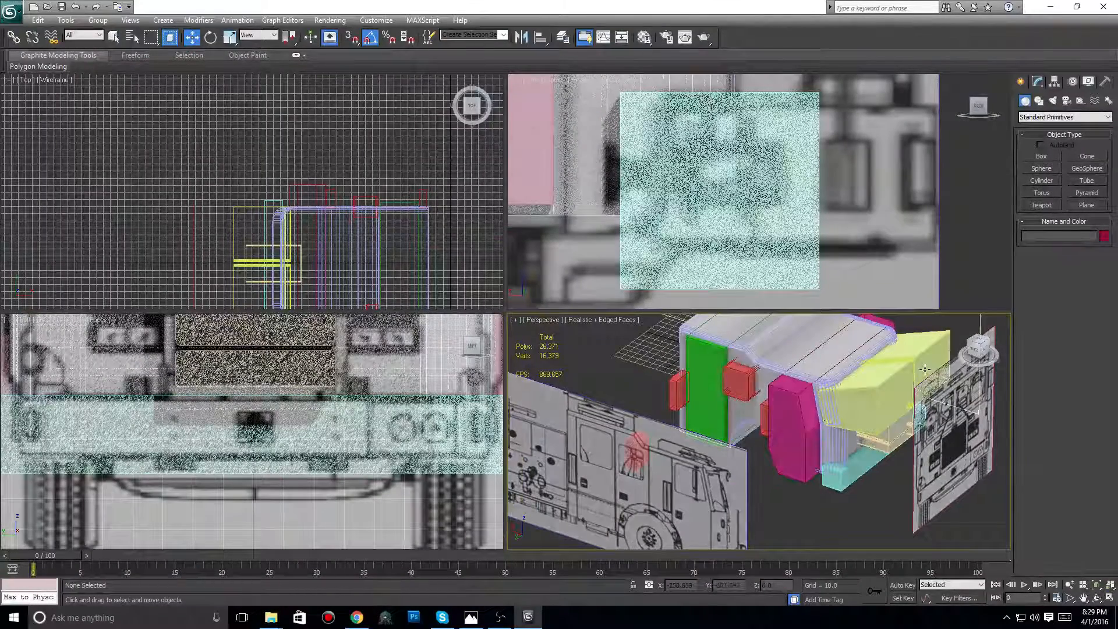
- Switch to Chrome, check the YouTube upload and examine the FDIC_2011_9320.jpg photo and the FDNY Engine 3 image result
key(alt+Tab)
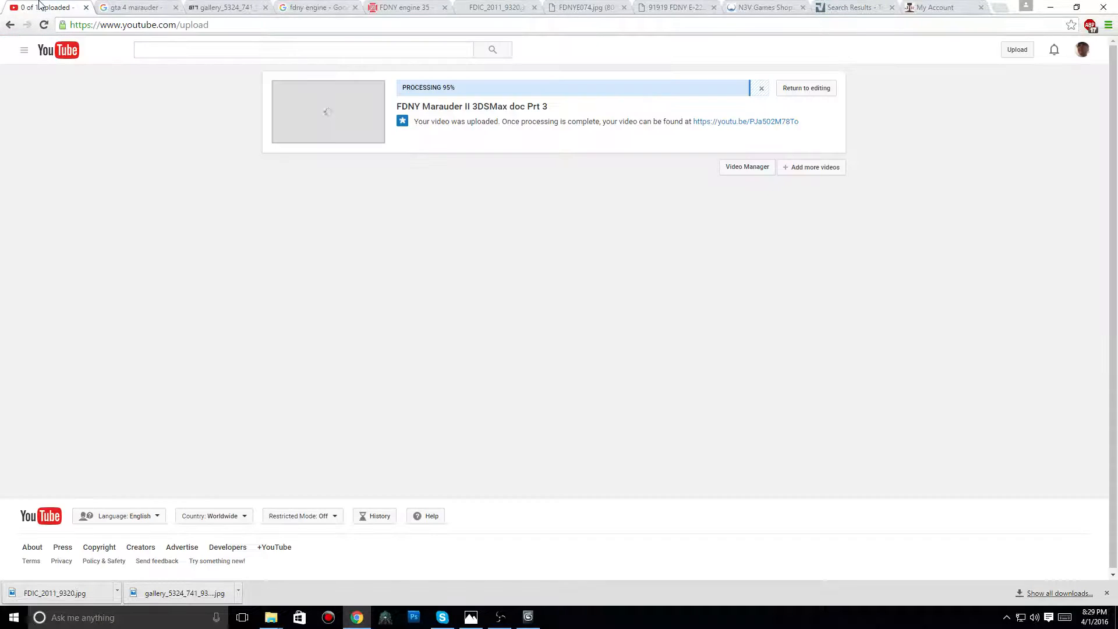
click(46, 6)
click(510, 5)
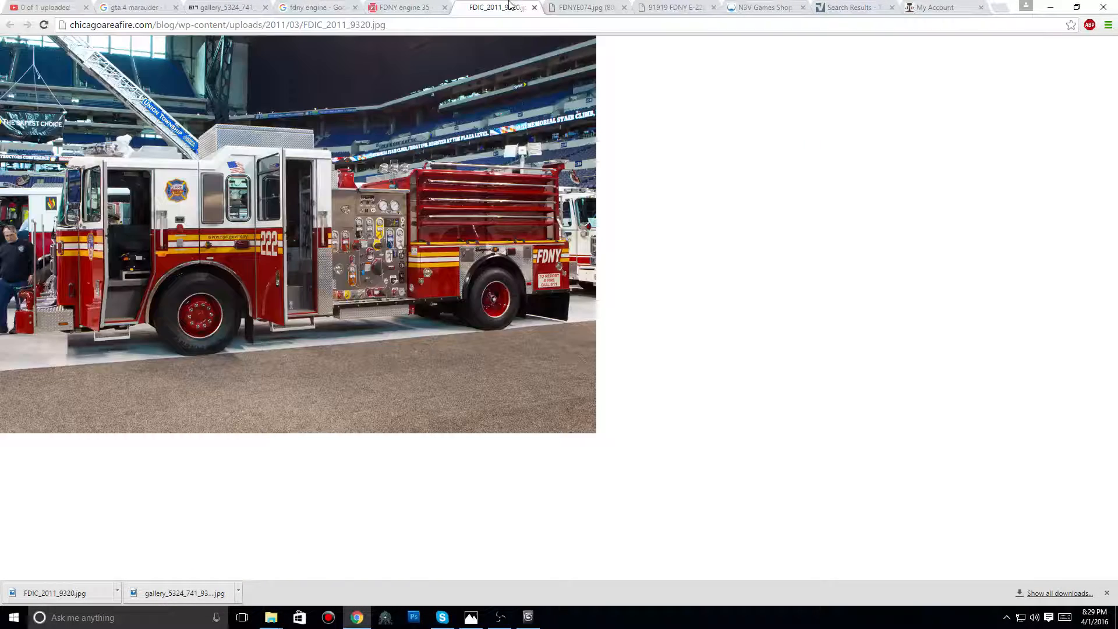
click(309, 6)
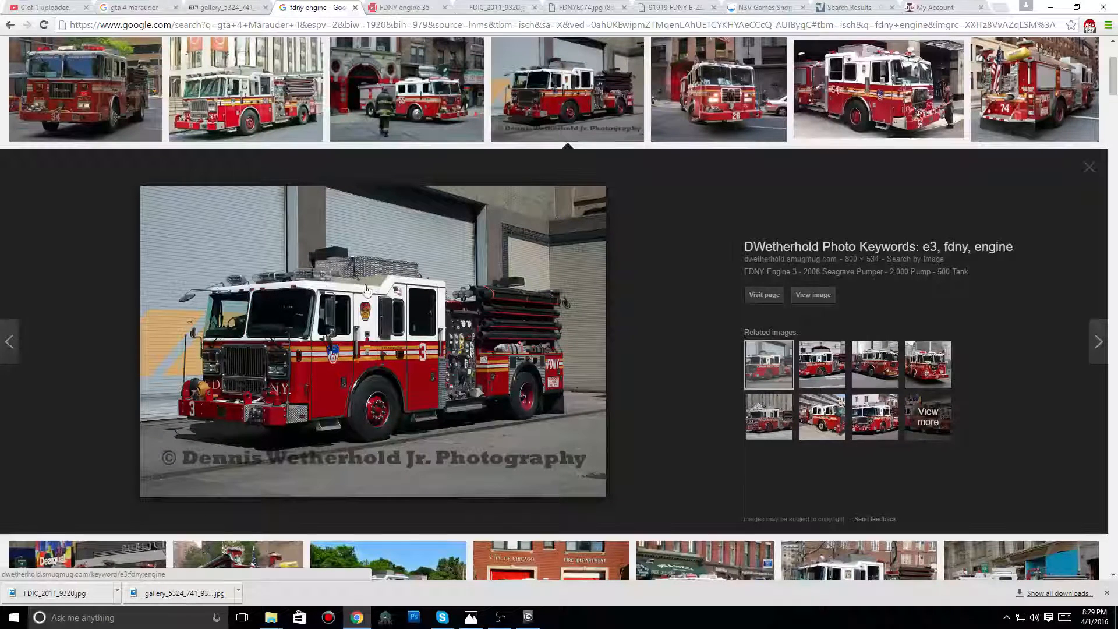
- Examine the FDNY Engine 40 Ladder 35 and Engine 54 photos in the fdny engine image results
scroll(277, 284, up, 2)
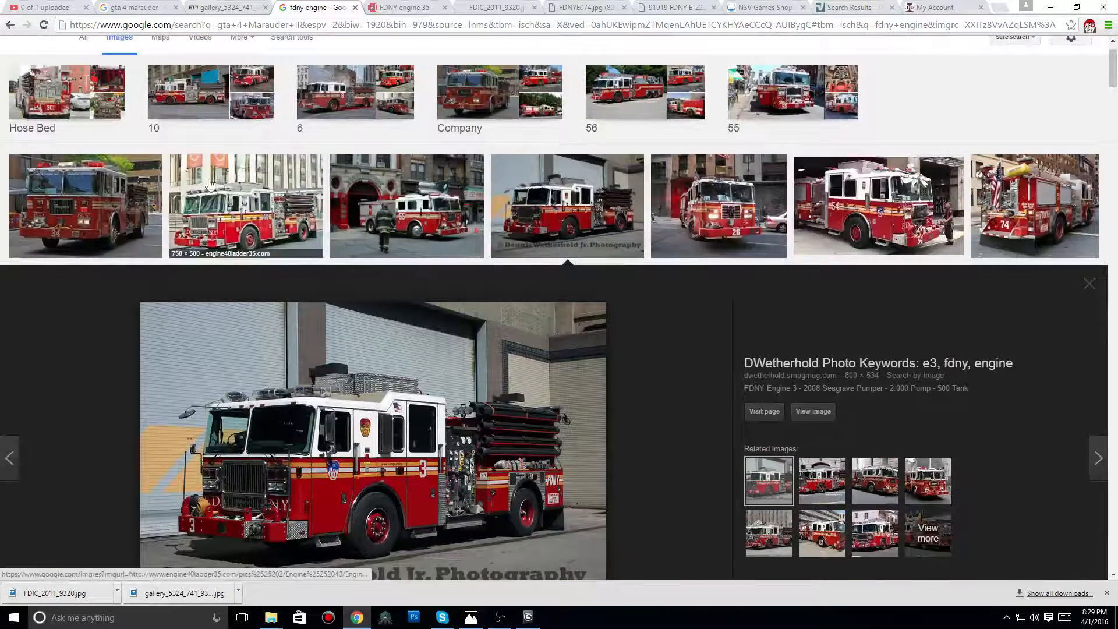
click(255, 199)
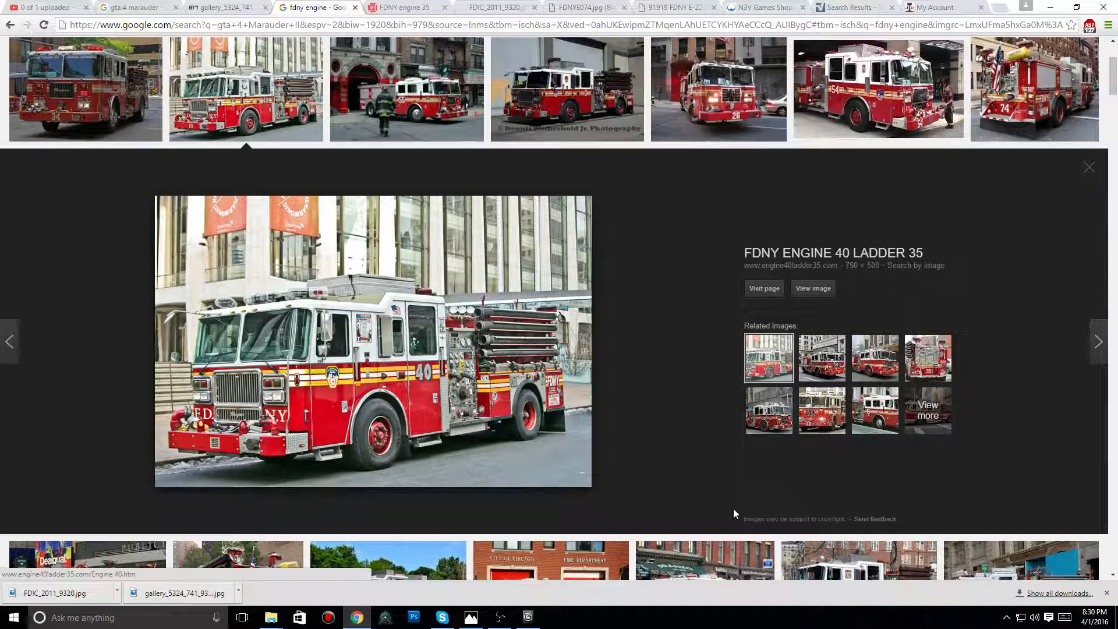
scroll(733, 509, up, 2)
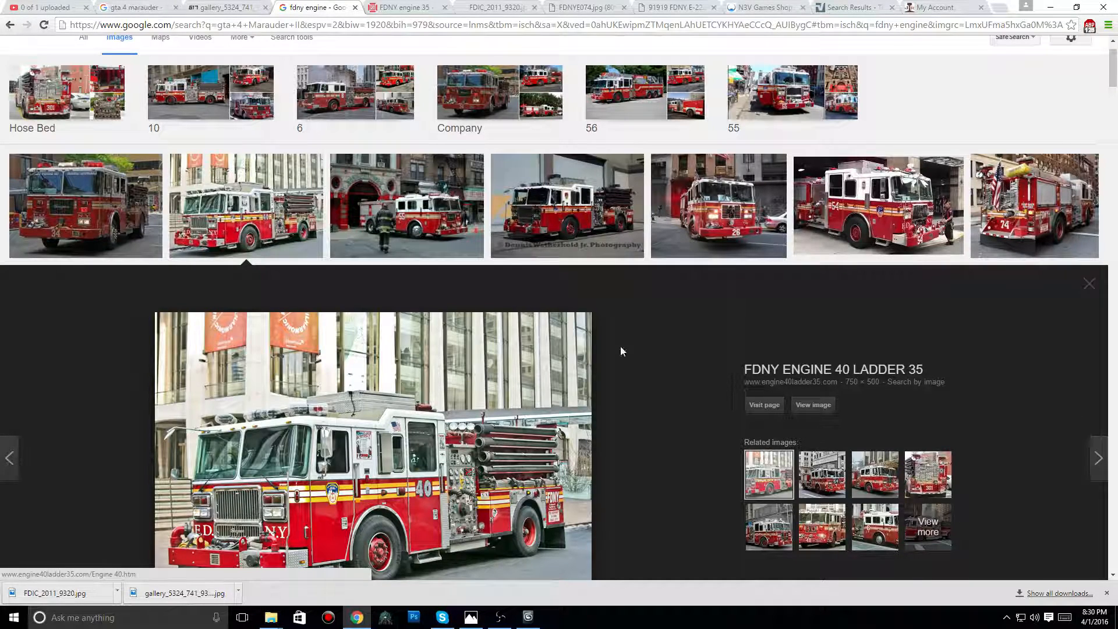
click(934, 184)
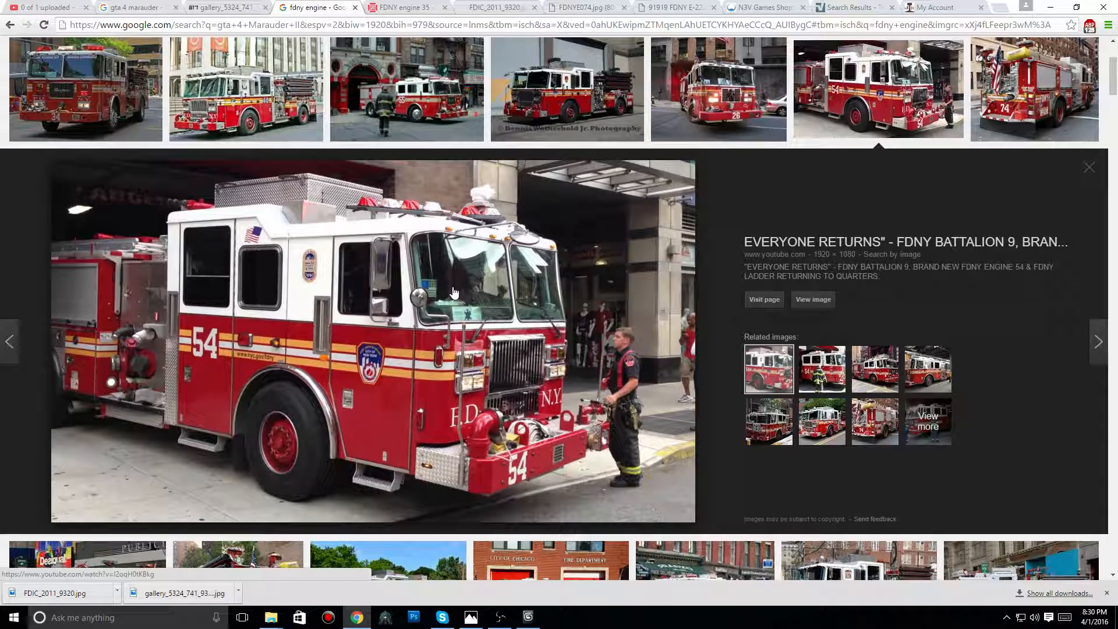
scroll(454, 291, up, 1)
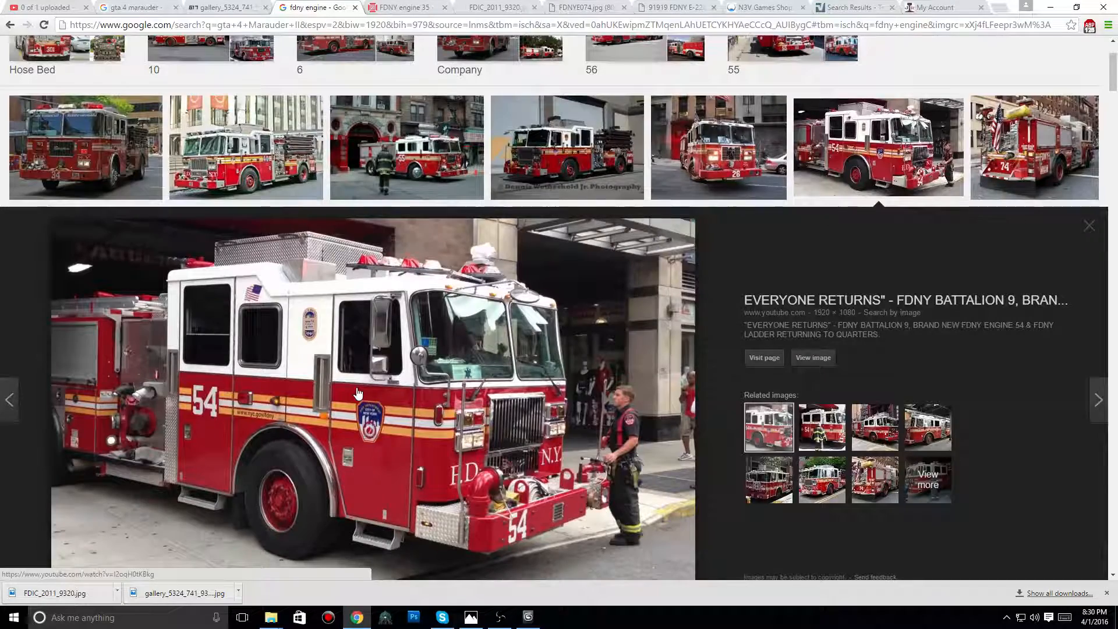
scroll(358, 393, up, 1)
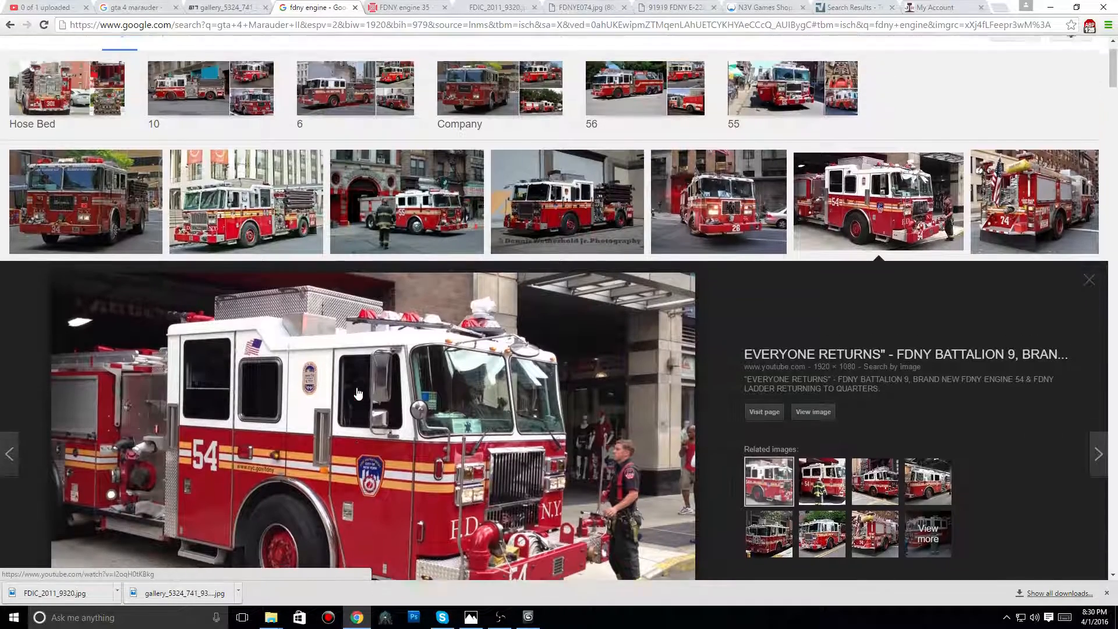
scroll(358, 393, down, 7)
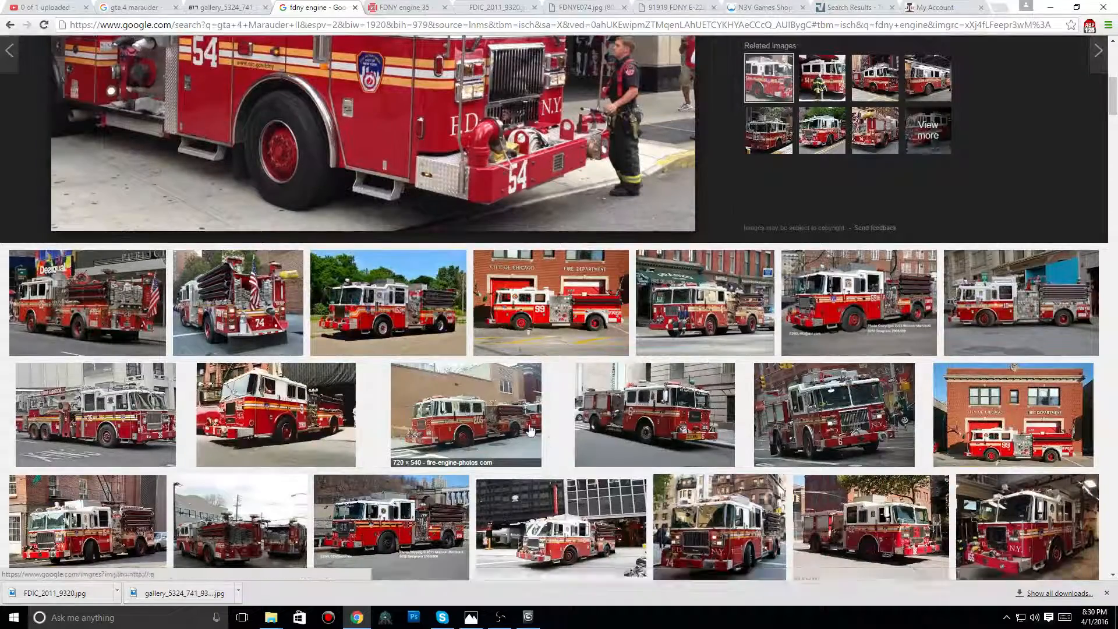
- Examine the rear photo of FDNY Engine 74 and the Wikipedia front photo of Engine 34
click(280, 322)
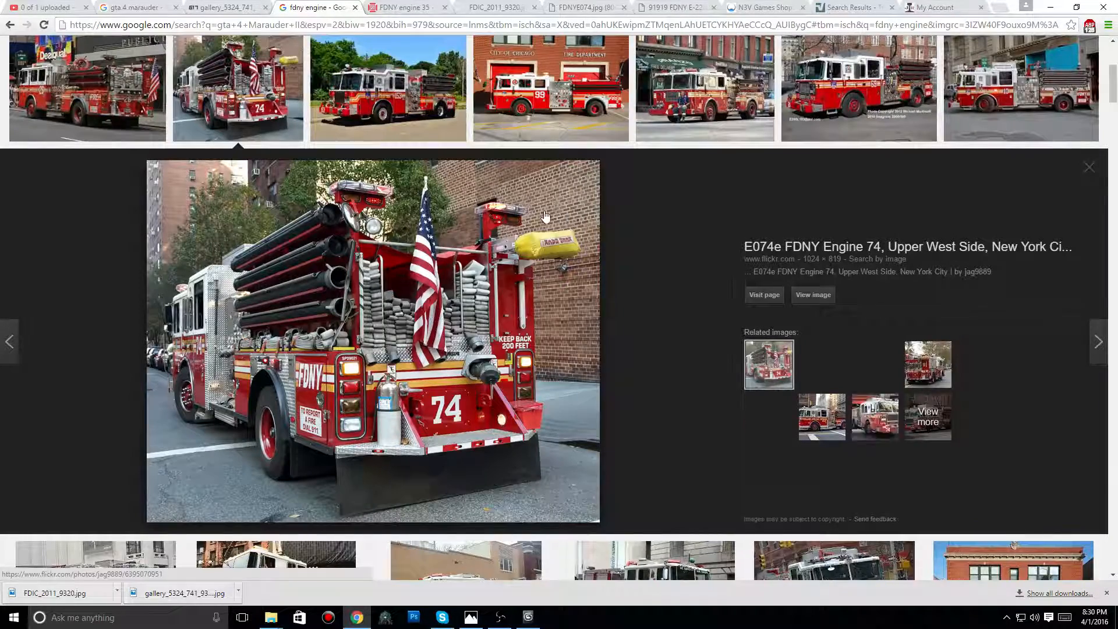
scroll(476, 269, down, 1)
scroll(475, 269, up, 4)
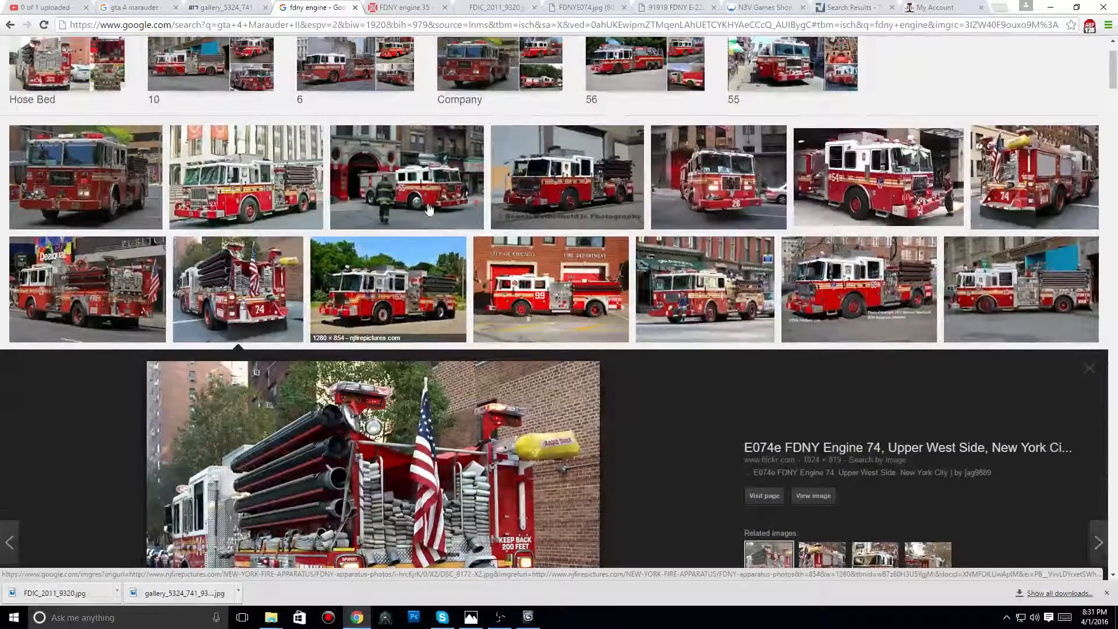
scroll(429, 208, up, 2)
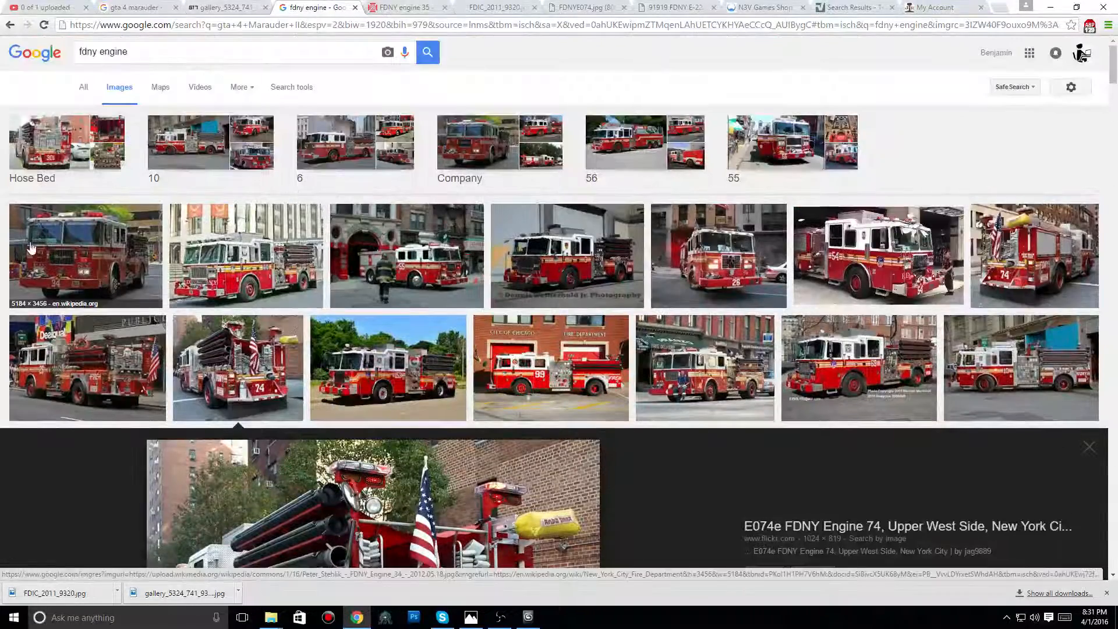
click(107, 252)
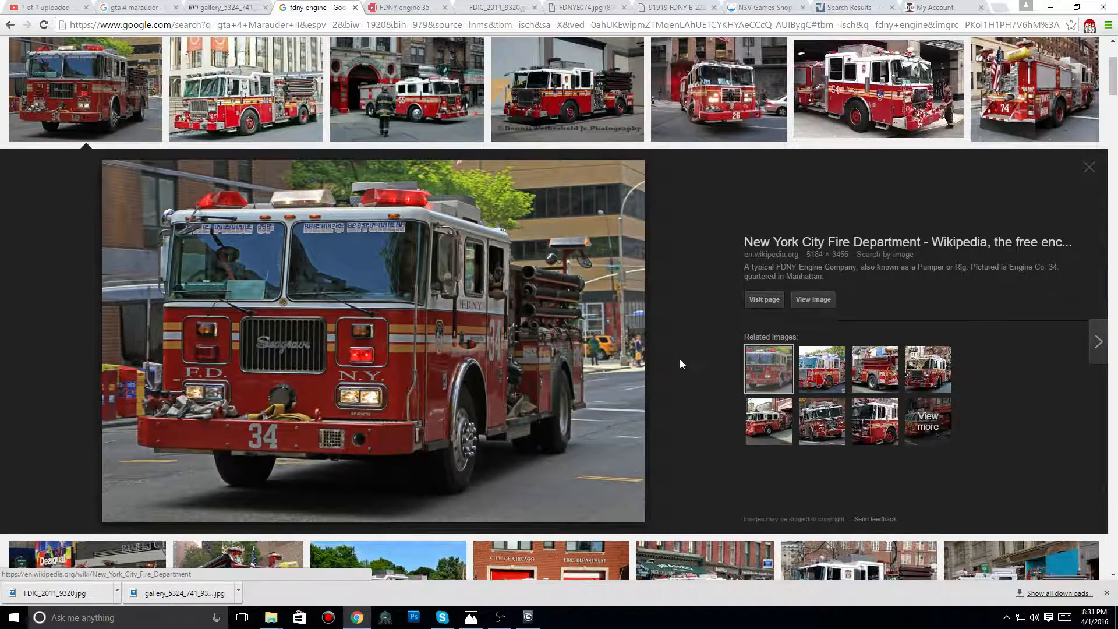
- Browse further down the fdny engine image results and examine the New FDNY Engine 34 2013 Seagrave photo
scroll(699, 366, down, 10)
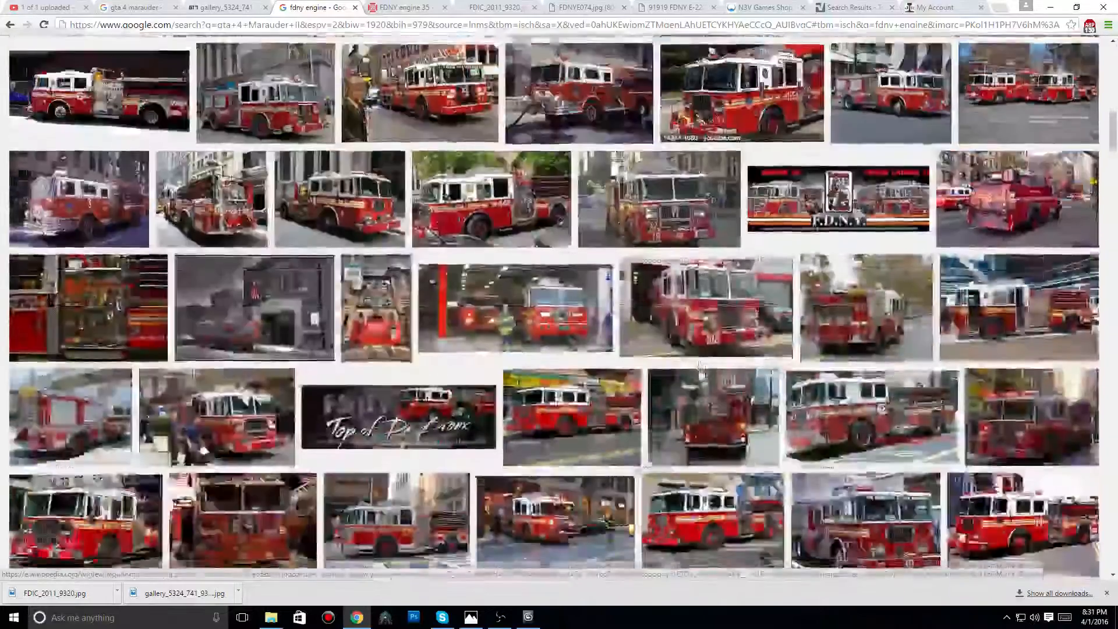
scroll(702, 370, down, 3)
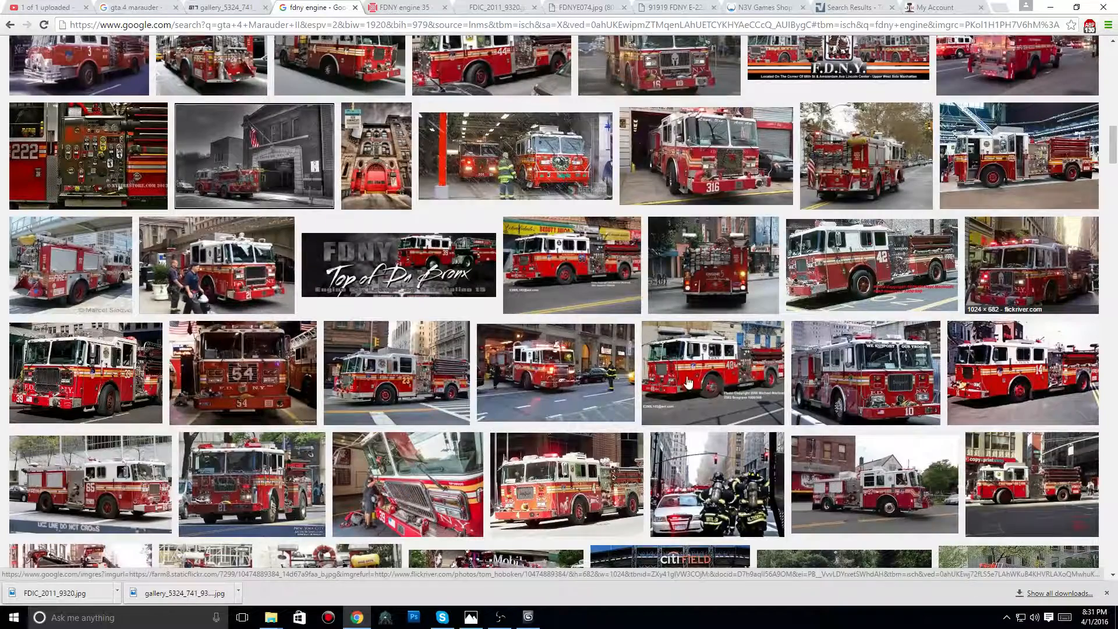
scroll(705, 388, down, 1)
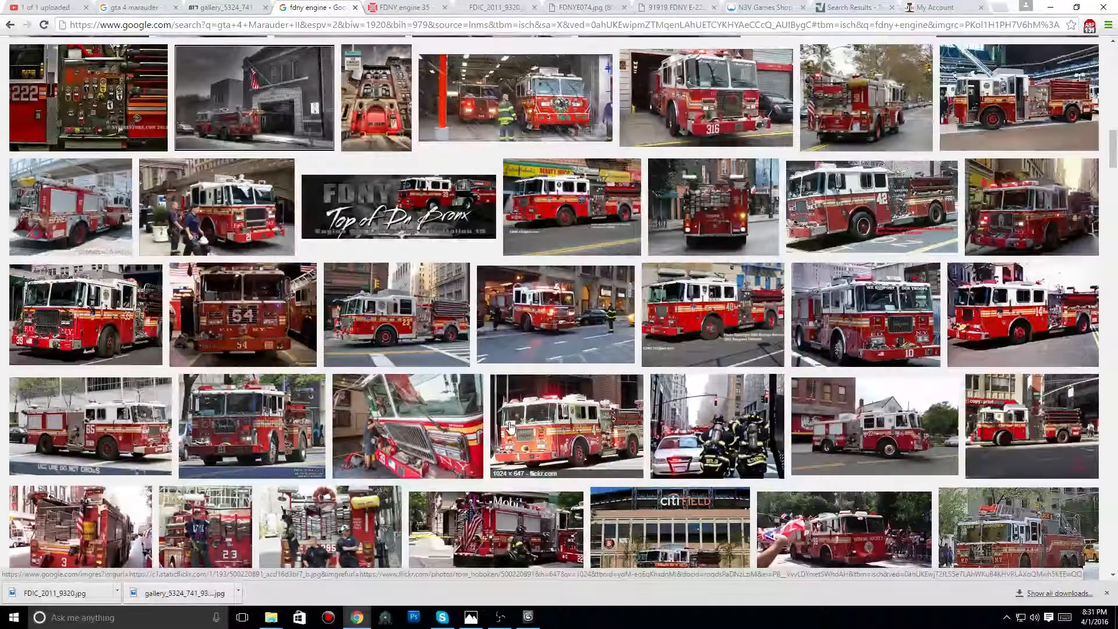
scroll(440, 418, down, 3)
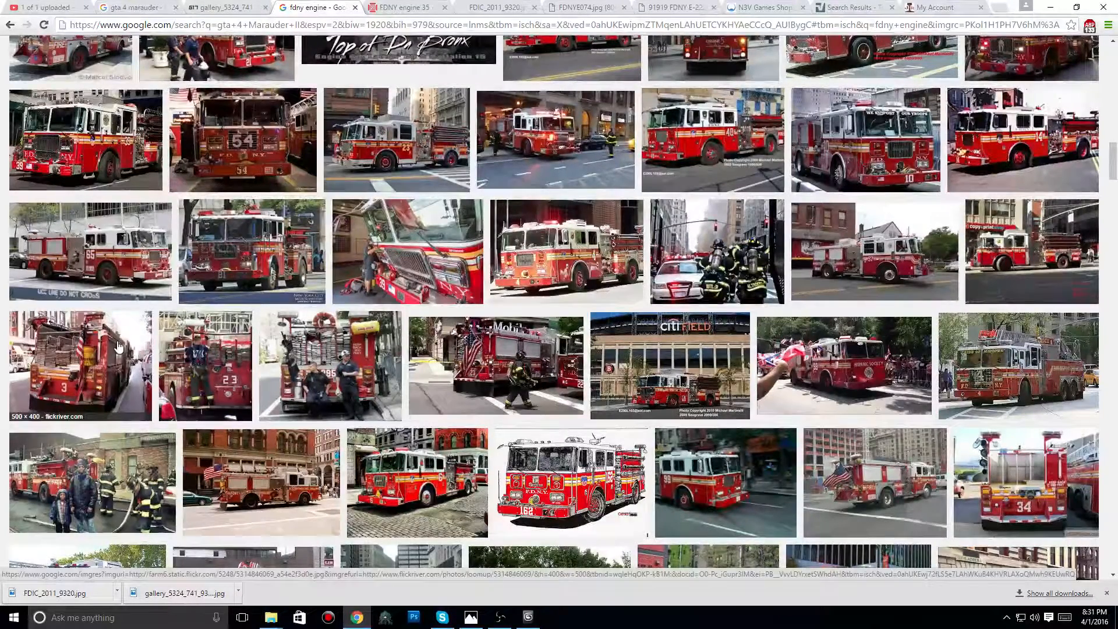
scroll(292, 446, down, 1)
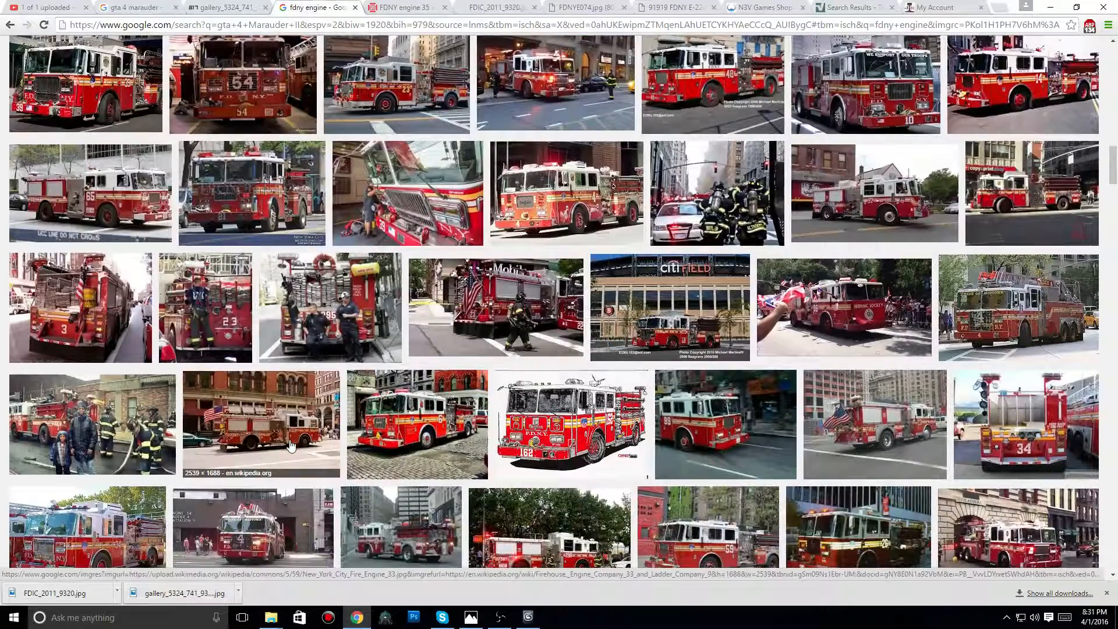
scroll(215, 429, down, 1)
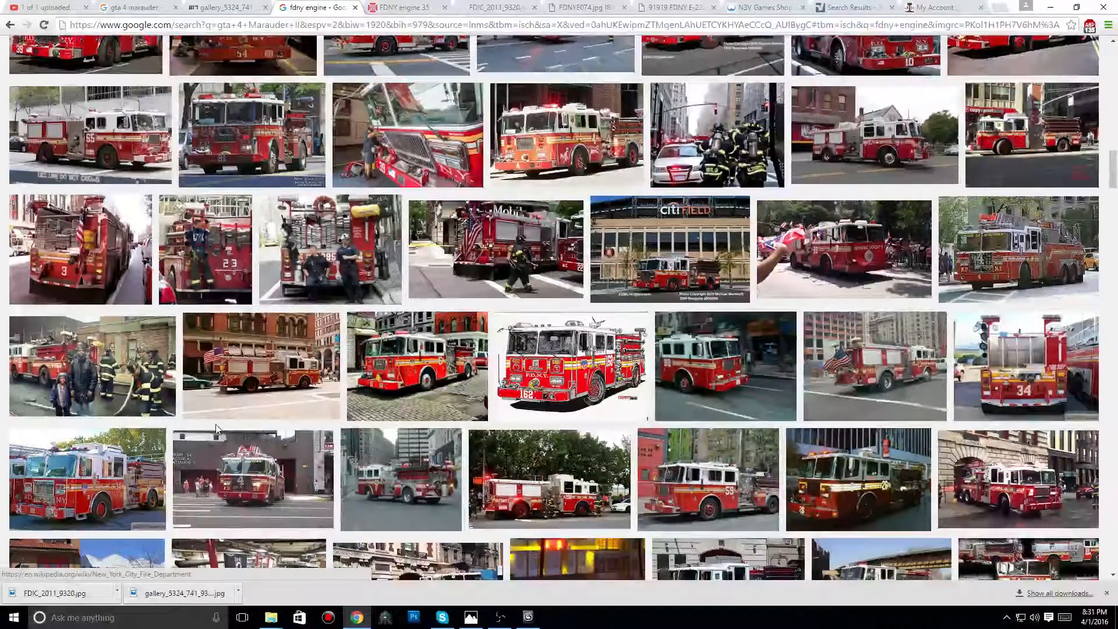
click(120, 464)
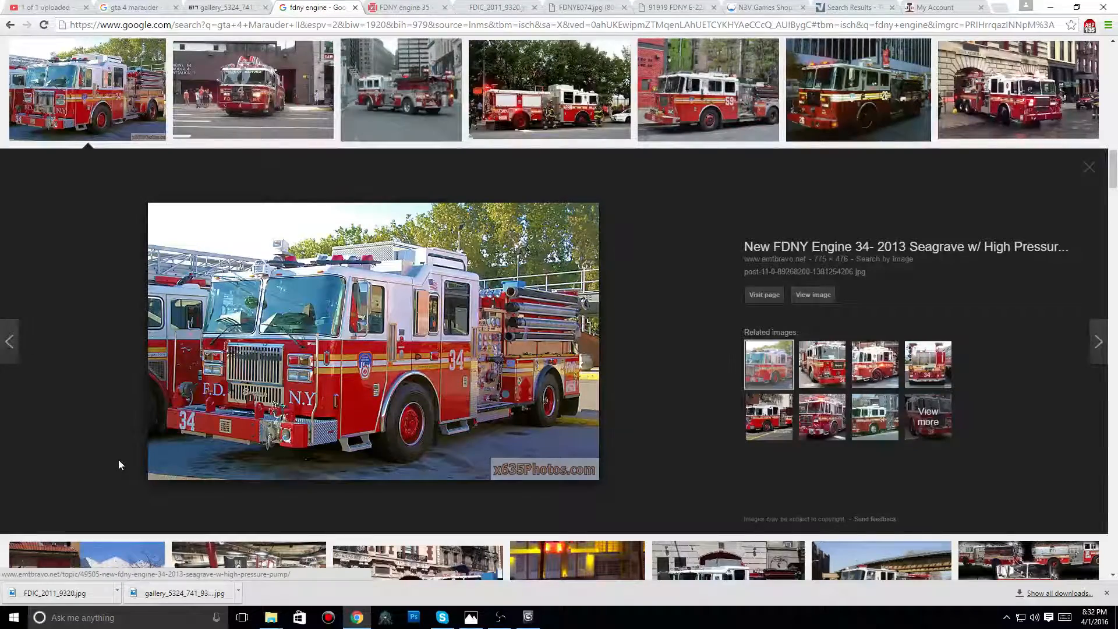
- Switch back to 3ds Max and inspect the cab and bumper model from the side, the front and above
click(528, 617)
alt+middle_drag(691, 400, 732, 379)
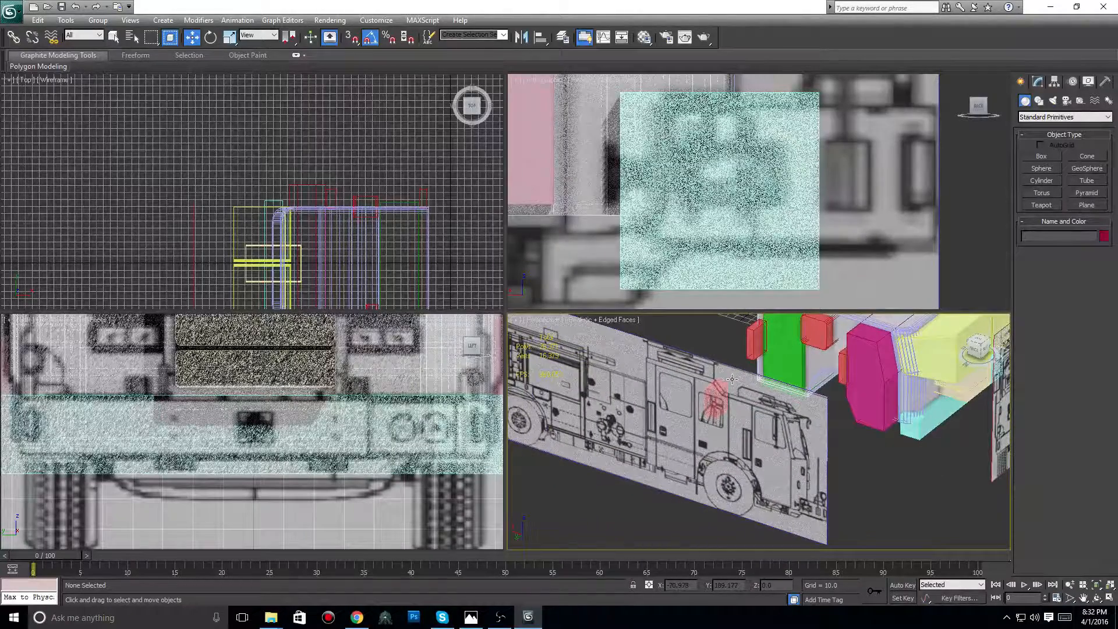
middle_drag(732, 379, 617, 433)
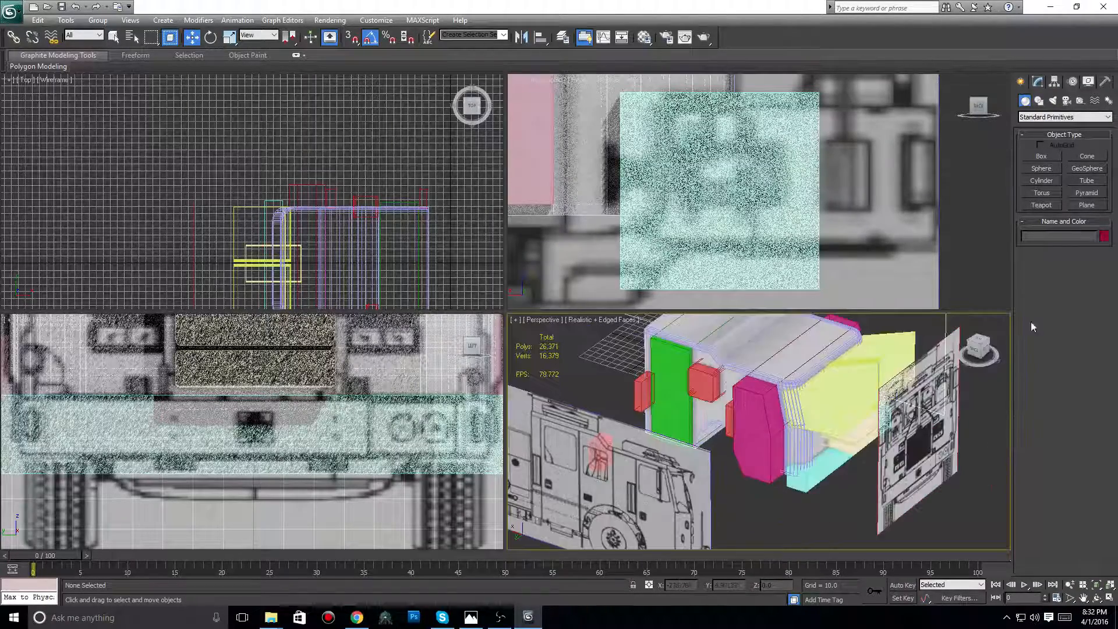
drag(971, 358, 926, 360)
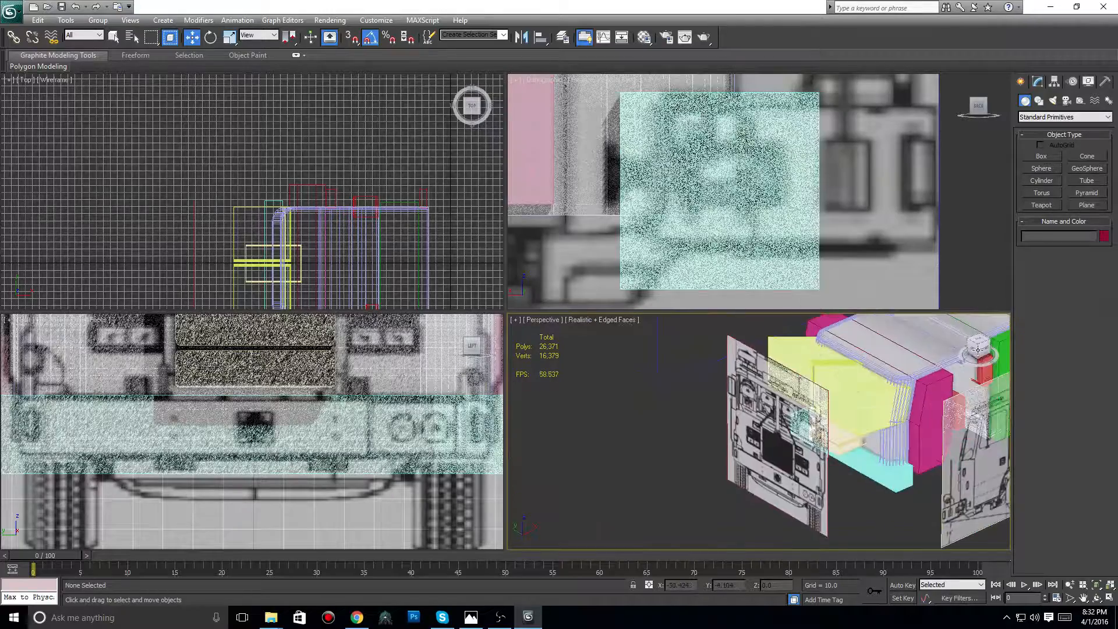
middle_drag(778, 431, 664, 482)
mouse_move(975, 354)
mouse_down()
mouse_move(958, 357)
mouse_move(973, 338)
mouse_up()
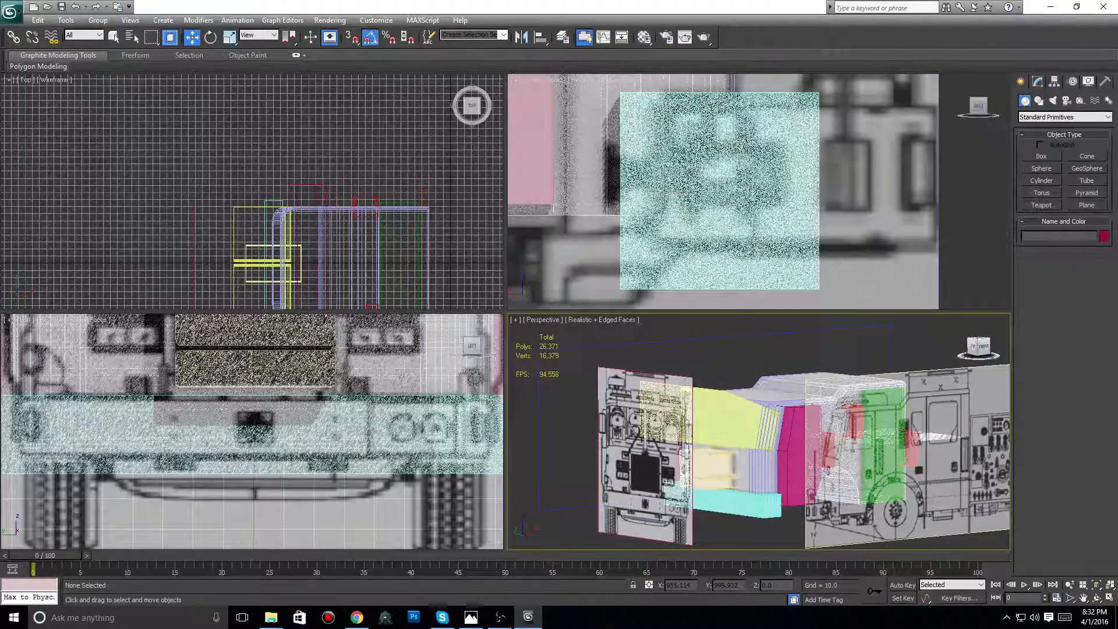
alt+middle_drag(663, 349, 812, 390)
scroll(810, 391, down, 3)
- Select the 15 cab objects in the top view and clone them as copies
drag(600, 512, 791, 371)
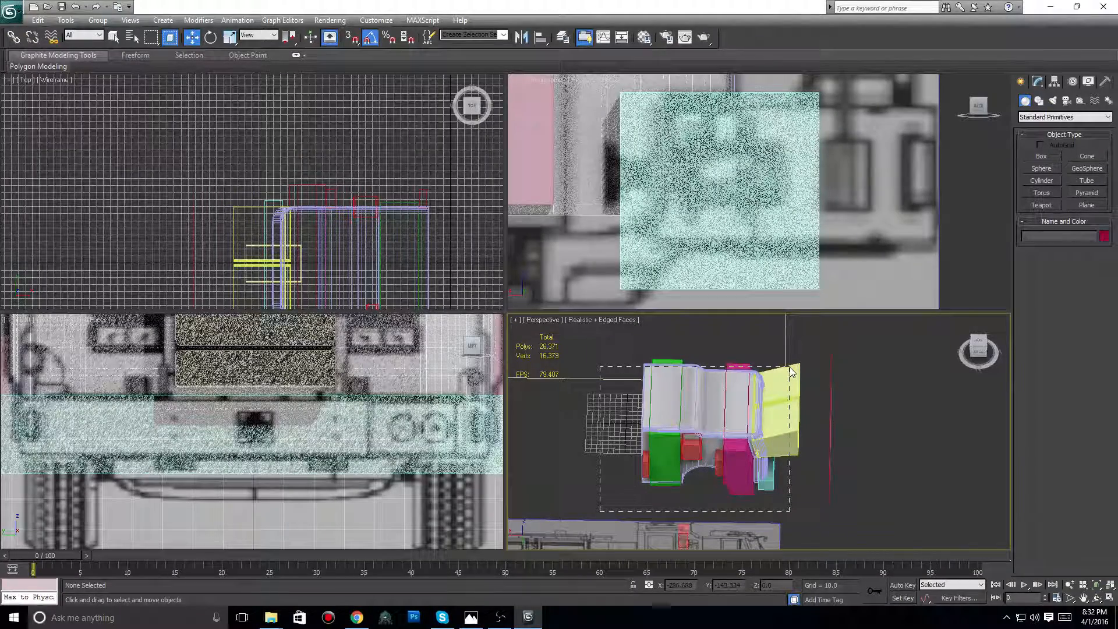
alt+middle_drag(791, 371, 833, 414)
middle_drag(427, 270, 371, 221)
scroll(371, 221, down, 2)
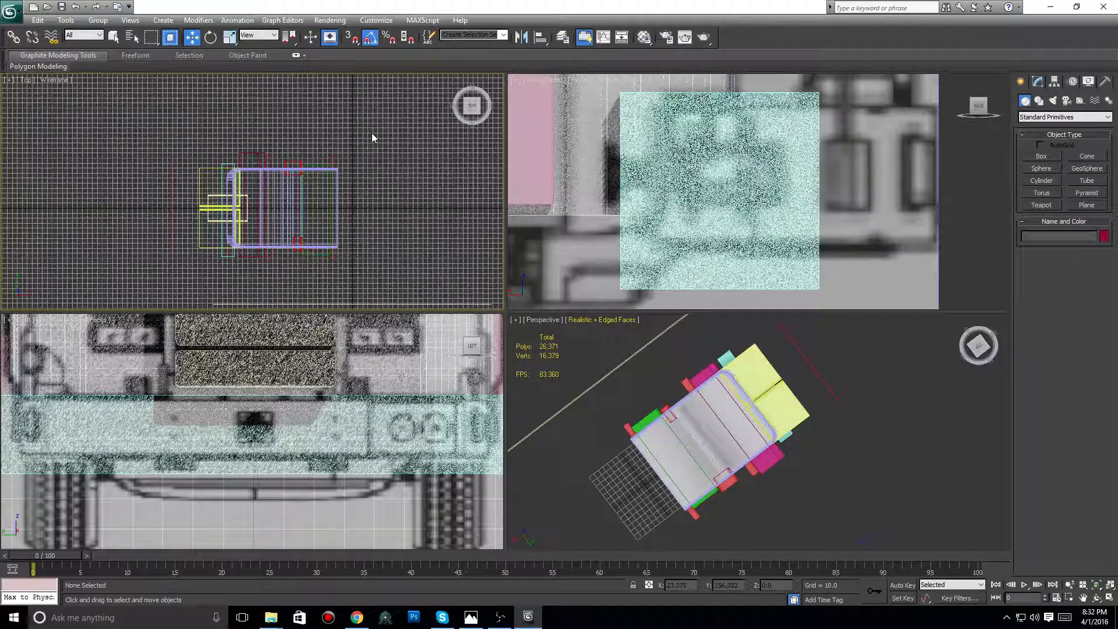
drag(373, 138, 196, 281)
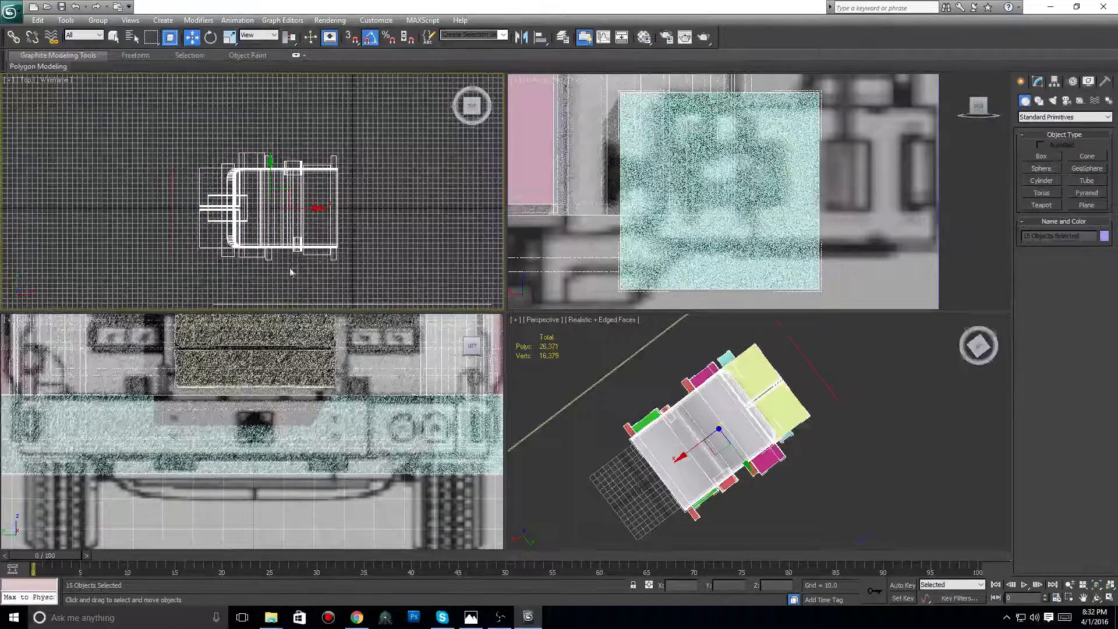
right_click(318, 239)
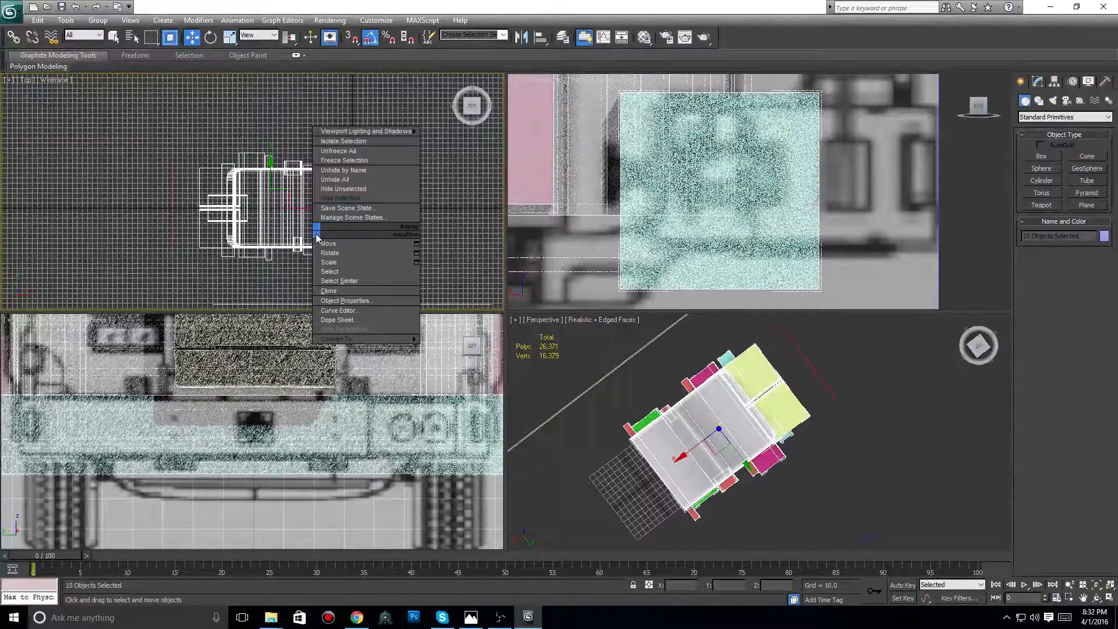
click(328, 291)
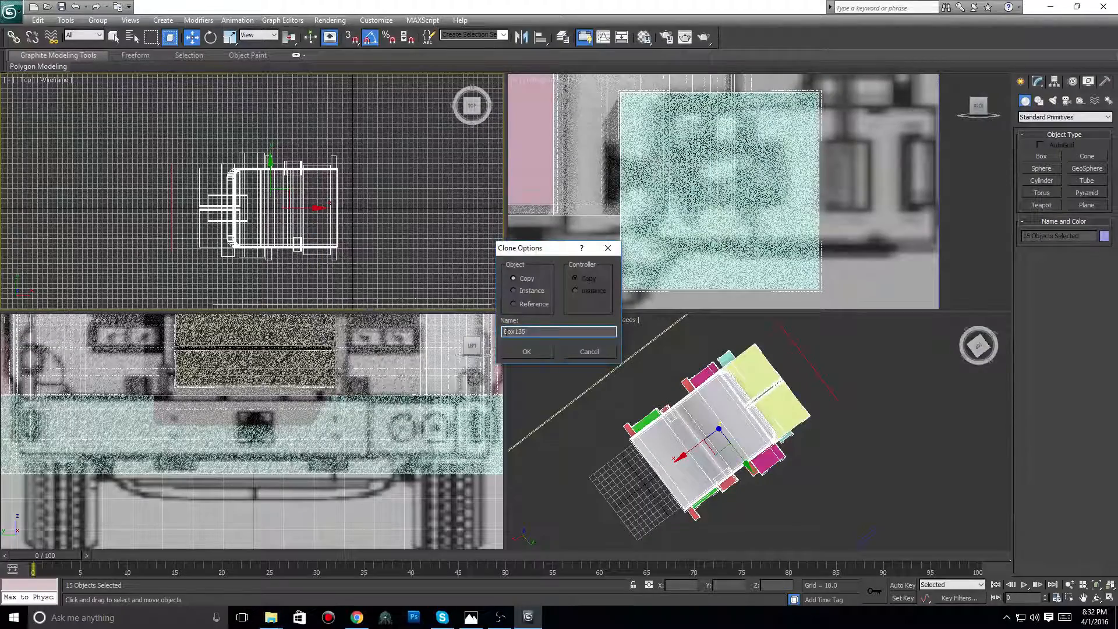
click(524, 350)
- Move the cloned cab along Y well clear of the original, and bring the small separate box Box126 beside the clone
scroll(328, 253, down, 4)
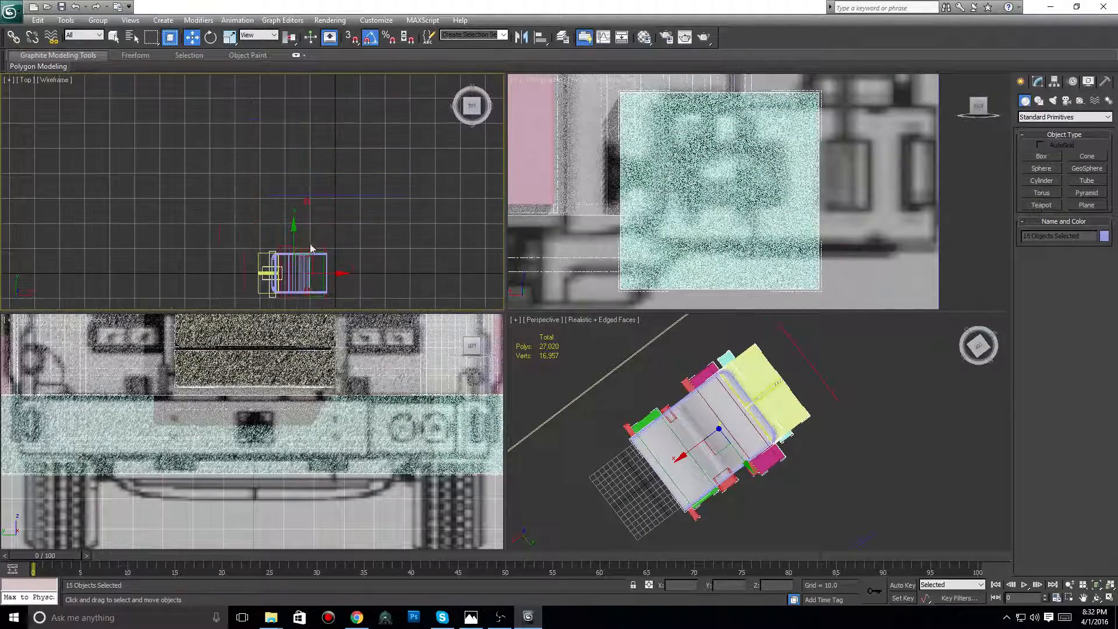
drag(295, 232, 290, 110)
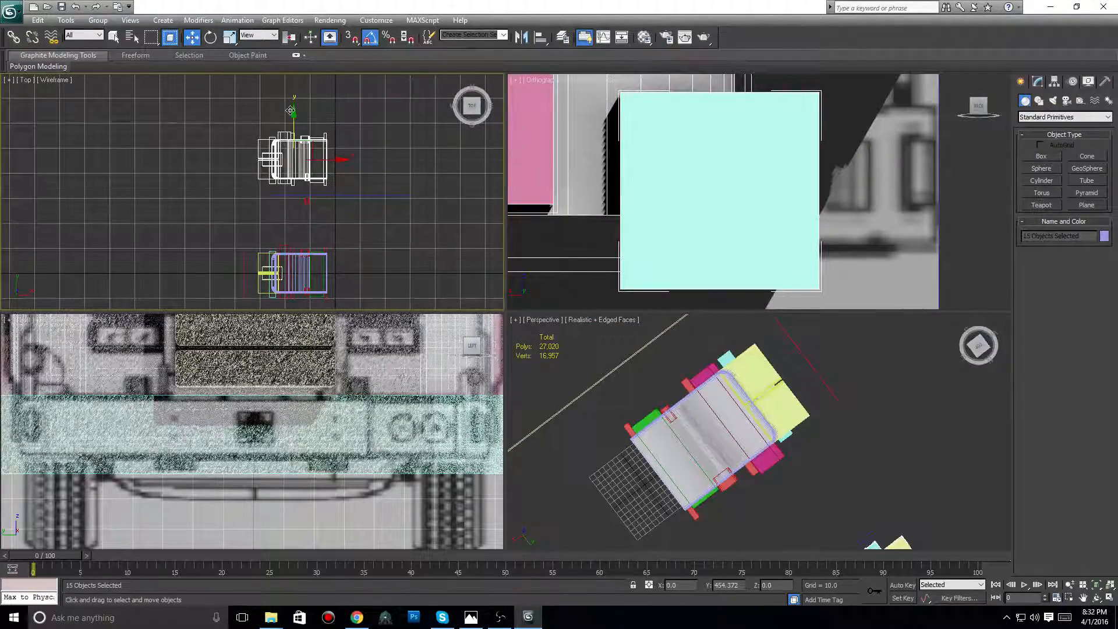
click(307, 202)
drag(308, 203, 309, 174)
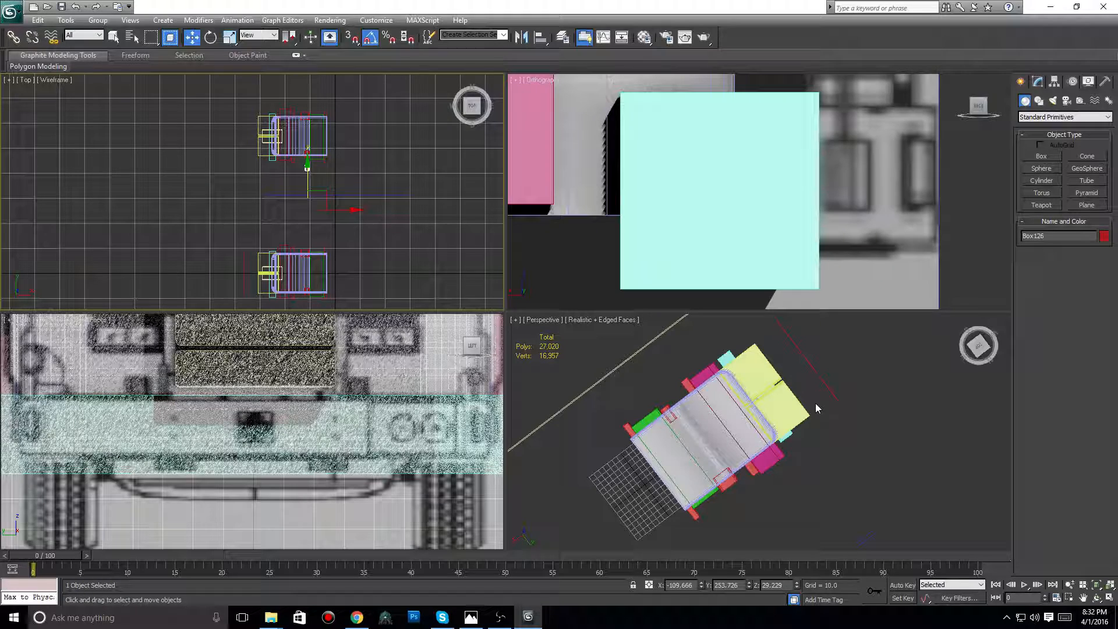
- Select the cloned cab together with its small box, inspect the original cab's front in perspective, and clear the selection
click(381, 156)
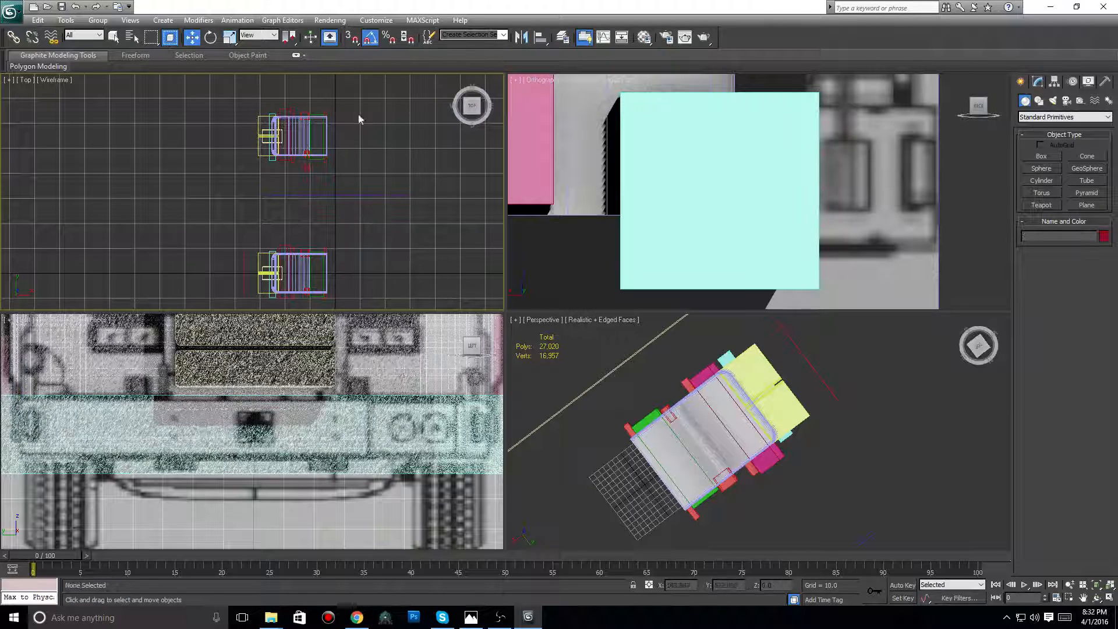
drag(360, 96, 237, 190)
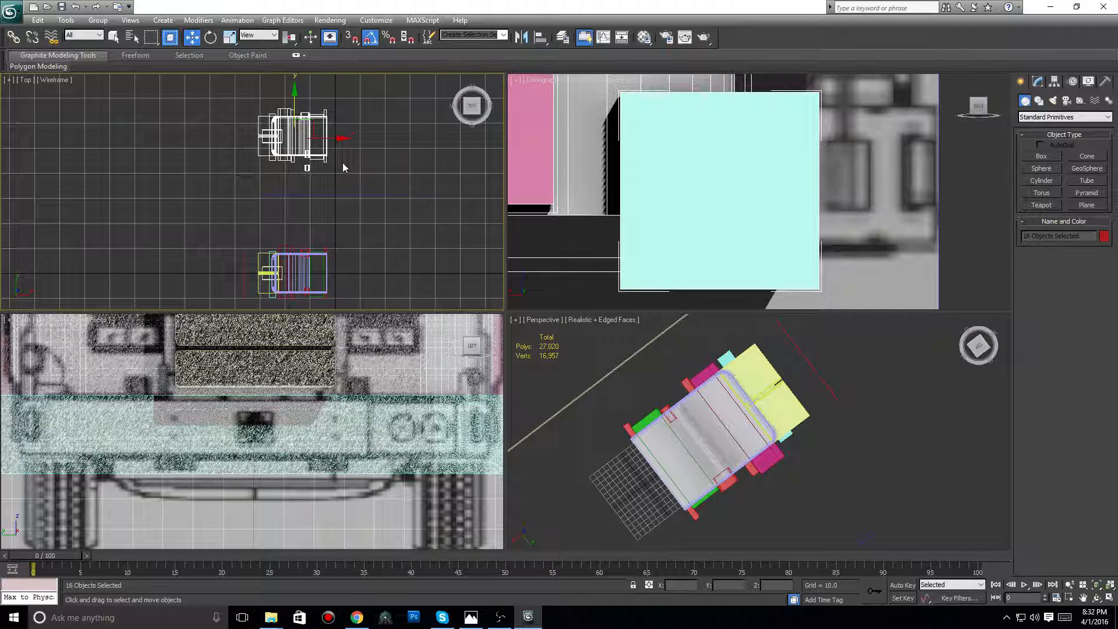
right_click(820, 409)
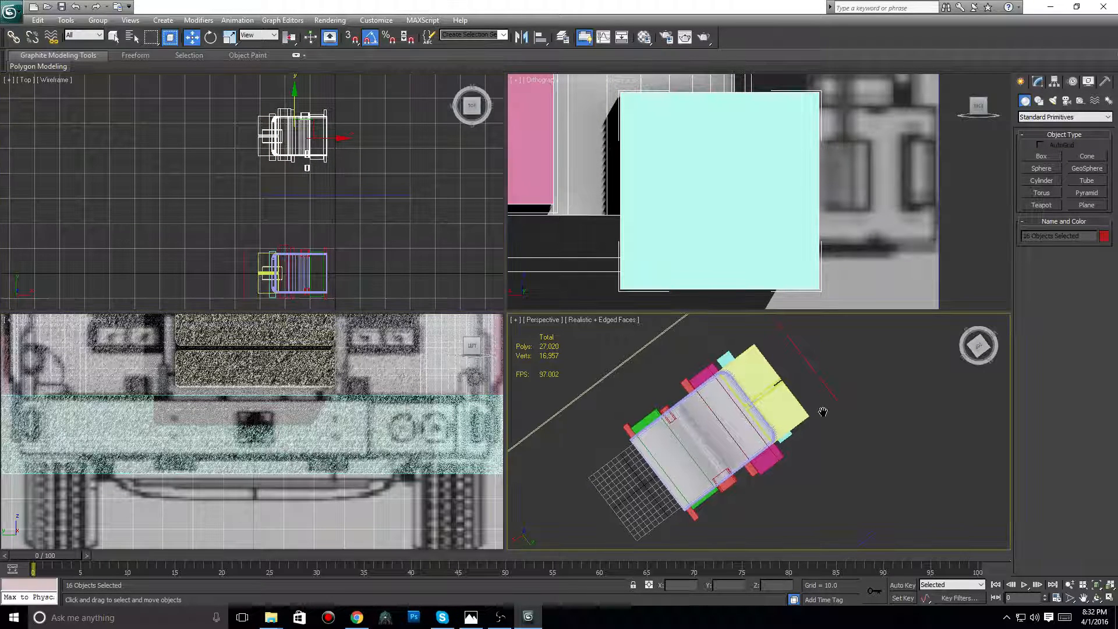
drag(978, 347, 960, 320)
scroll(712, 447, up, 5)
middle_drag(712, 448, 813, 419)
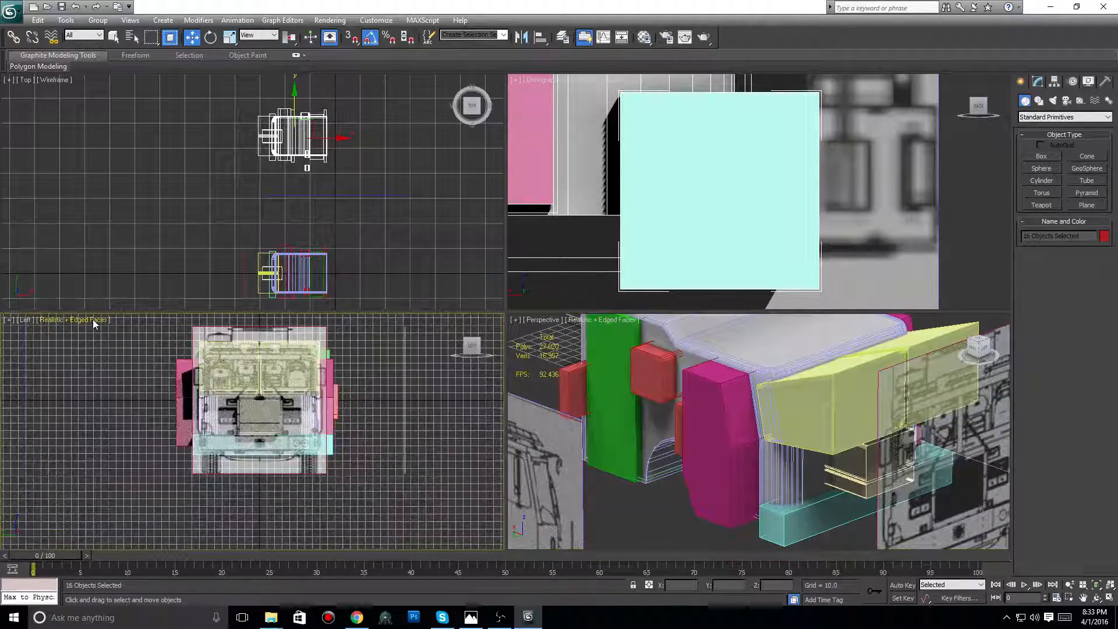
click(92, 319)
click(261, 206)
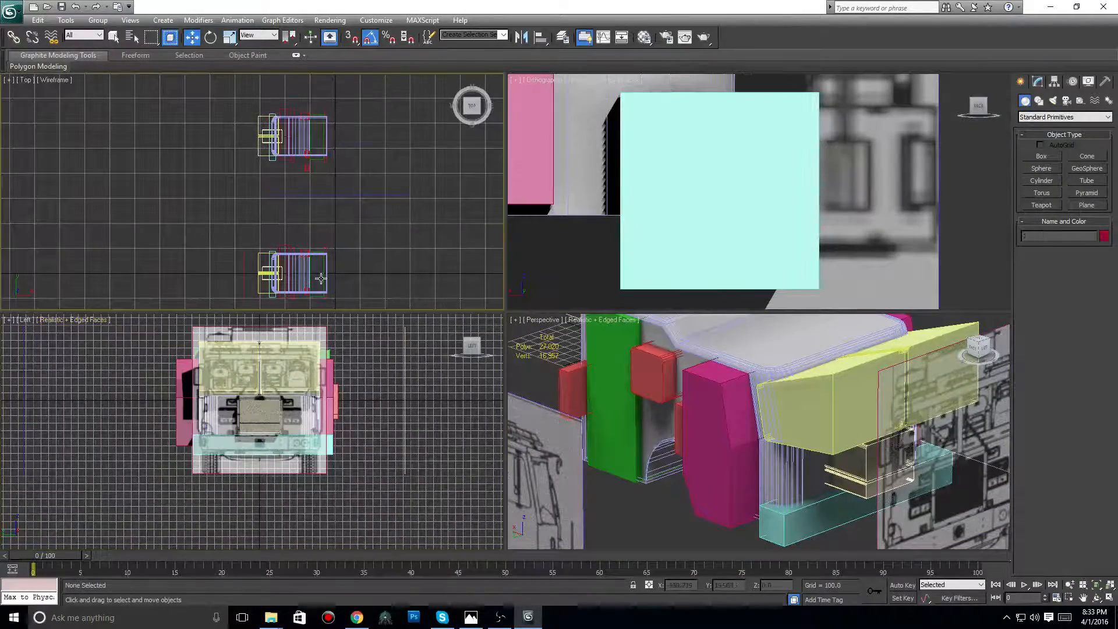
- Inspect the wall lines at the original cab's rear corner up close in the top view and check its inner box
scroll(256, 262, up, 4)
middle_drag(348, 233, 163, 145)
scroll(162, 145, up, 2)
scroll(315, 154, up, 4)
middle_drag(324, 141, 282, 290)
scroll(282, 292, up, 2)
scroll(315, 257, up, 3)
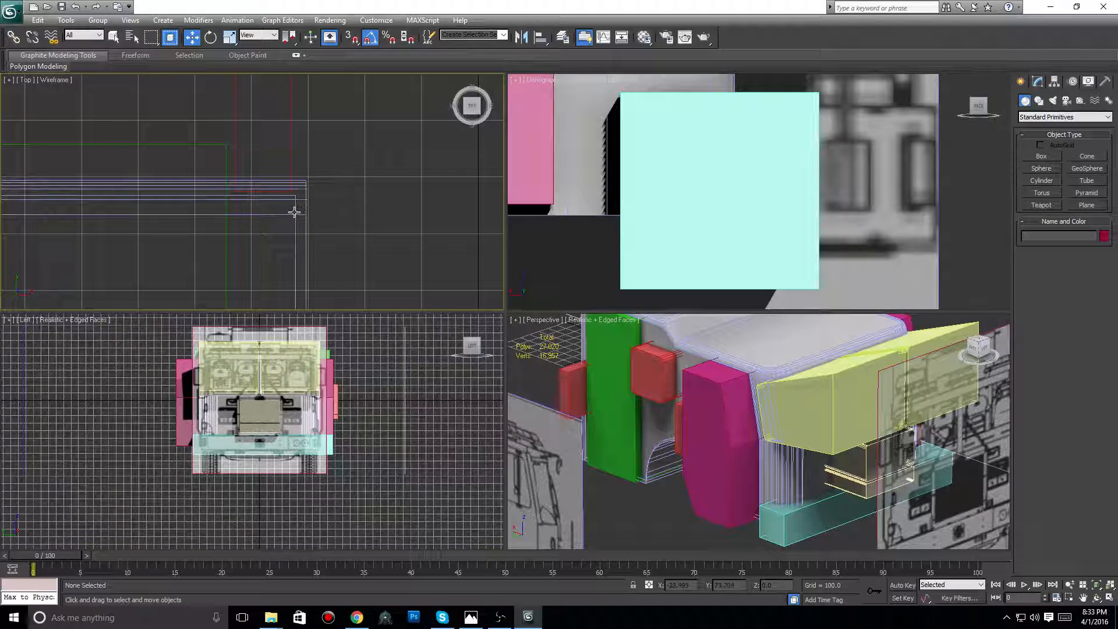
click(295, 226)
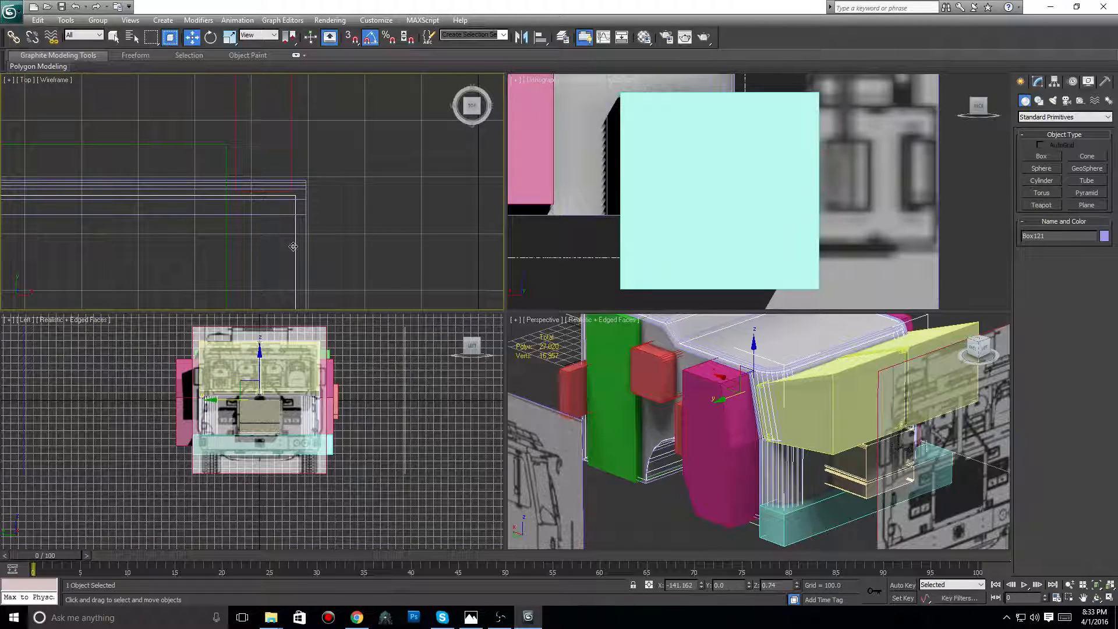
right_click(293, 247)
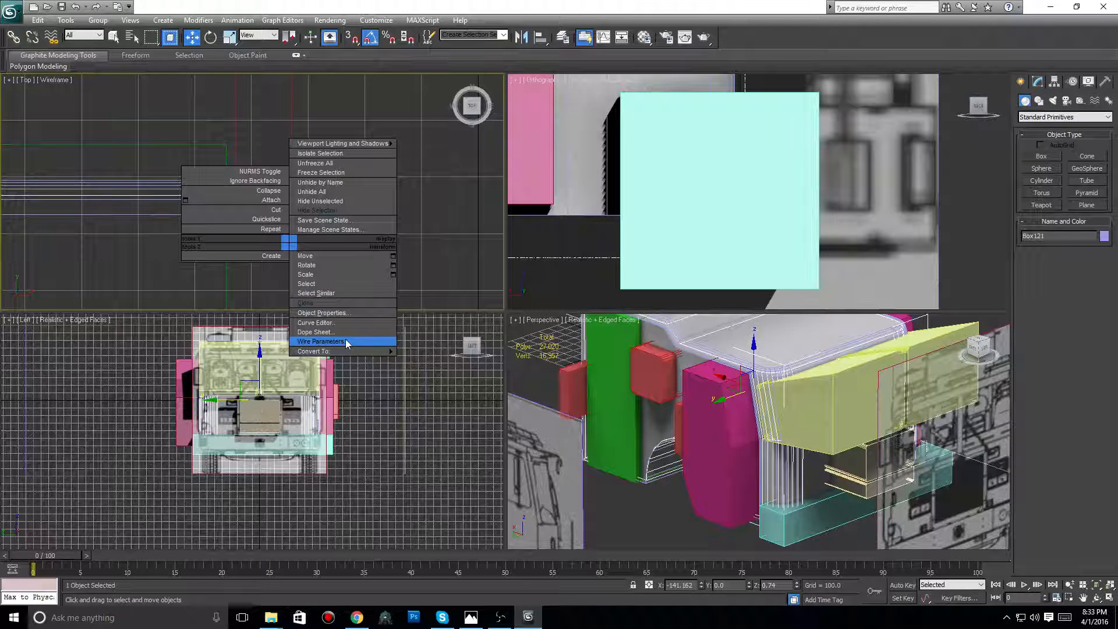
- Start a ProBoolean subtraction on the original cab body Box115 and cut out the magenta front door block
click(673, 343)
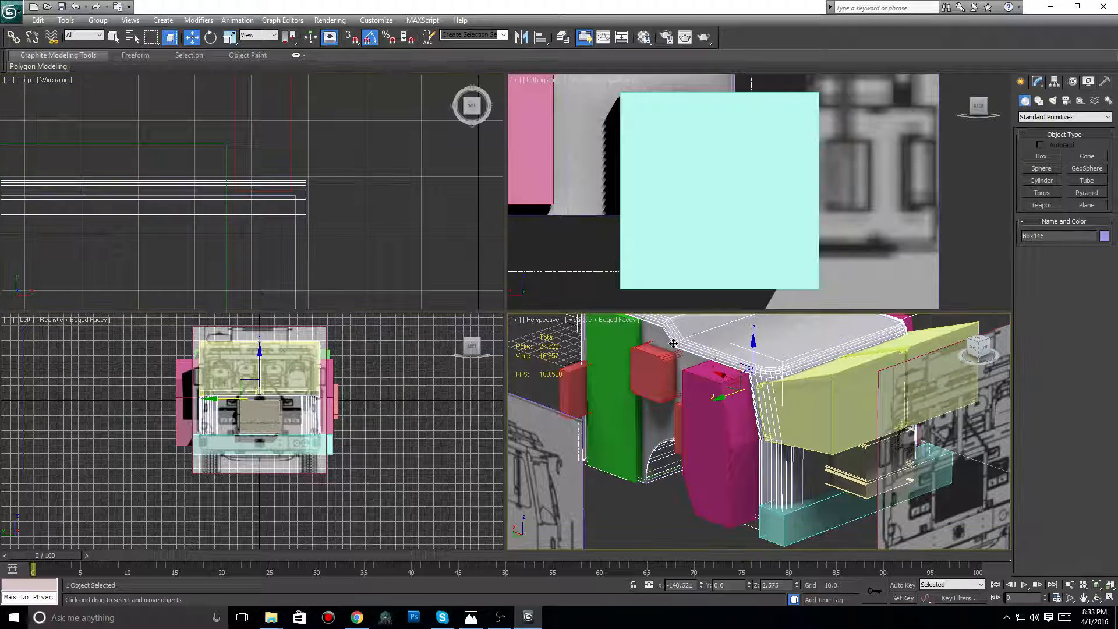
click(1048, 117)
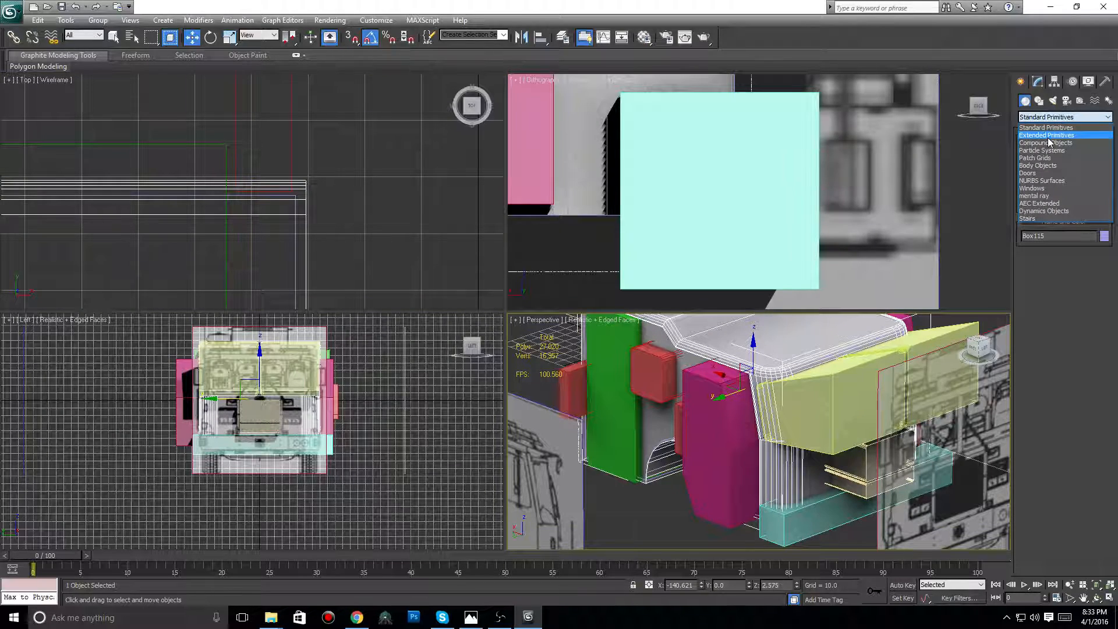
click(1048, 142)
click(1042, 217)
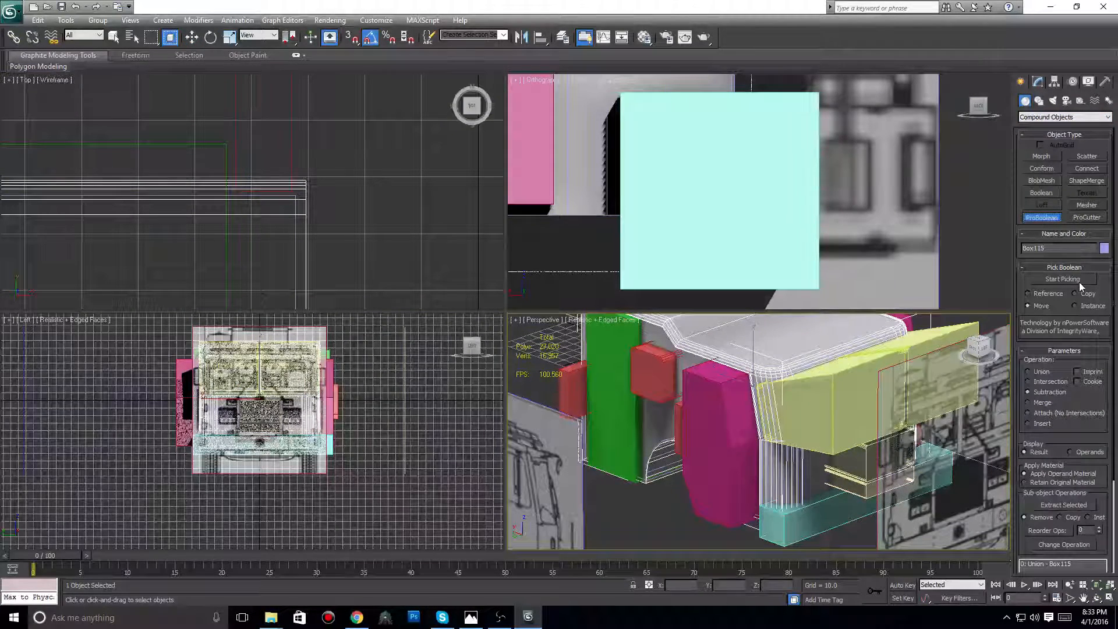
click(1078, 282)
middle_drag(721, 407, 695, 427)
click(694, 426)
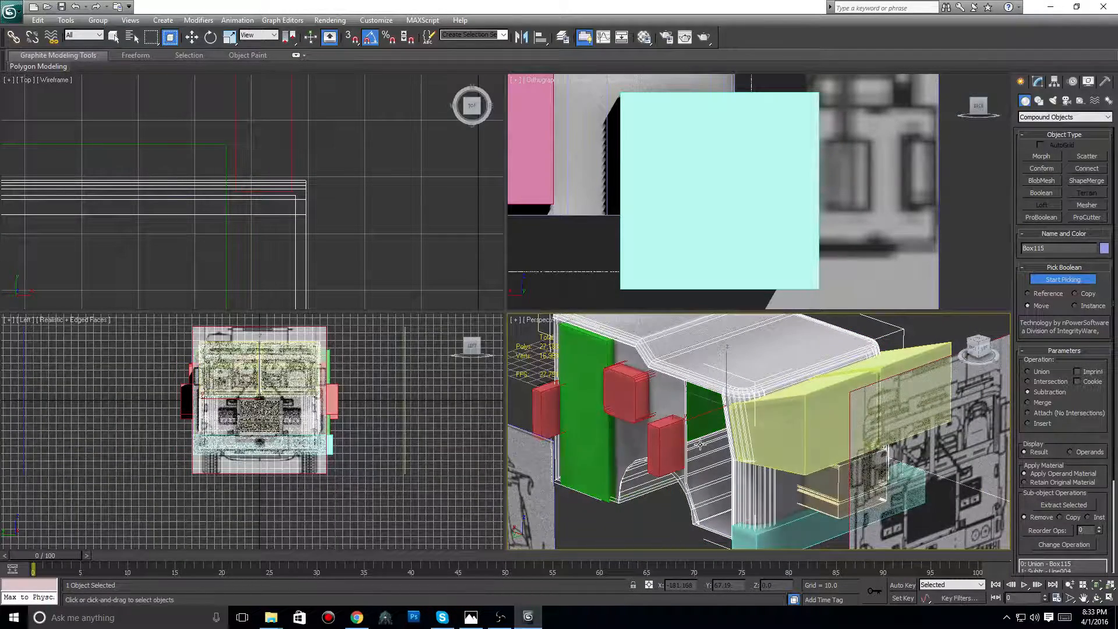
- Subtract the red panel and window boxes and the green rear door block from the same side of the cab
click(668, 447)
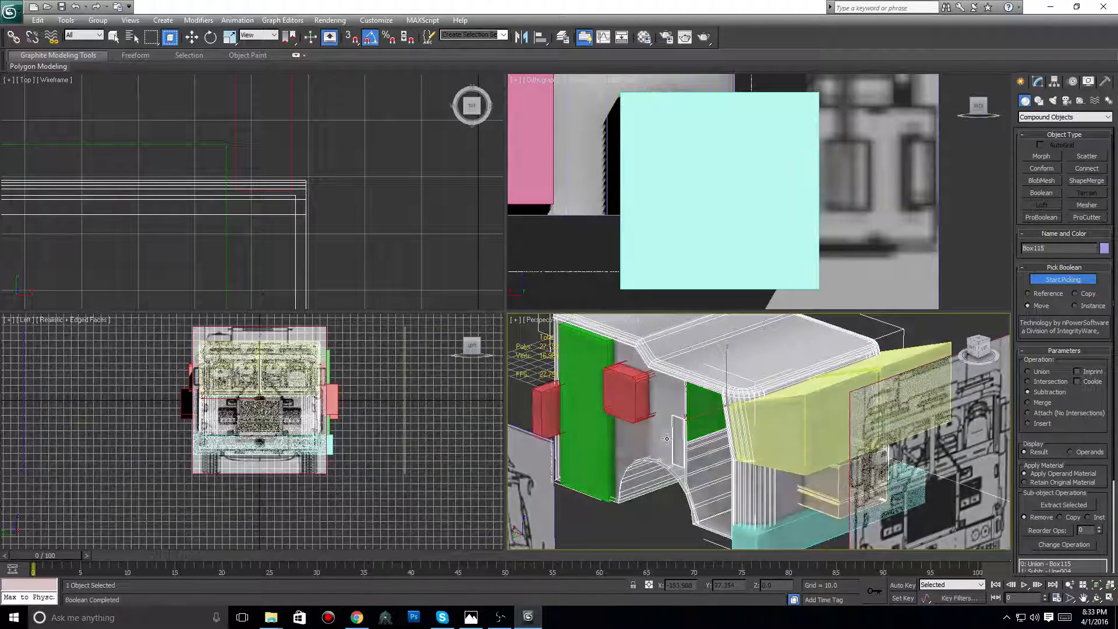
click(627, 392)
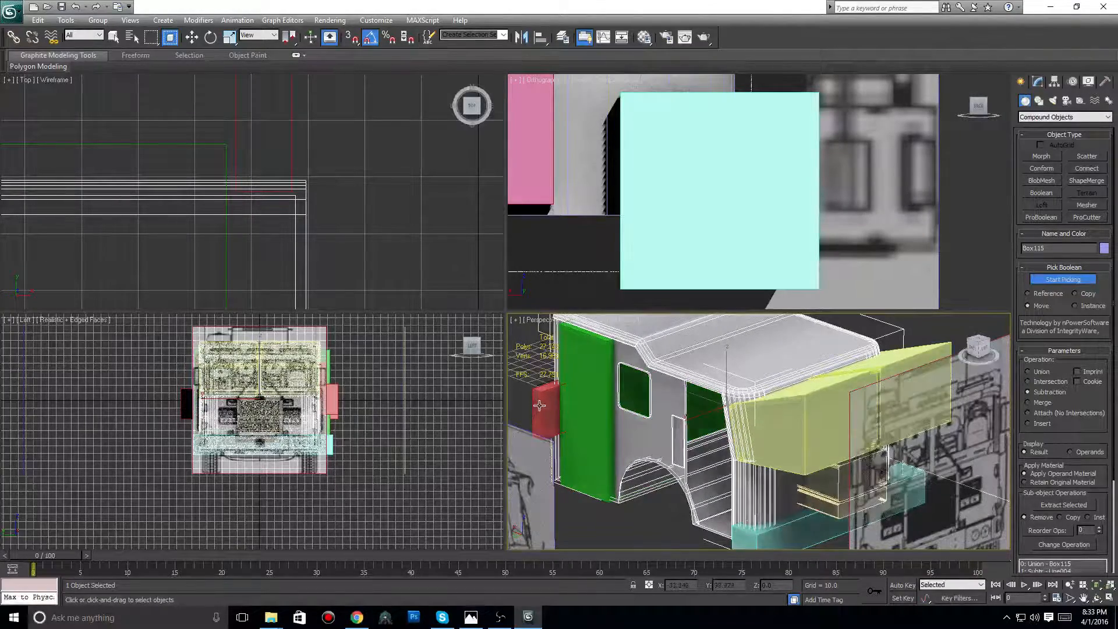
click(539, 406)
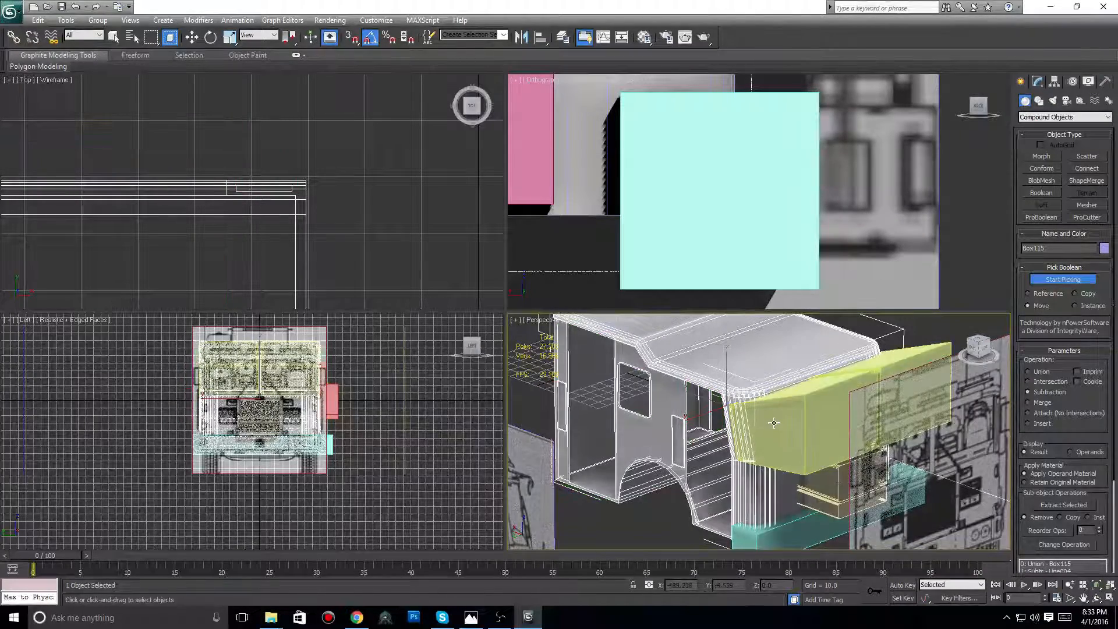
- Subtract the yellow windshield block, the cream grille box and the teal bumper box from the cab's front
click(774, 423)
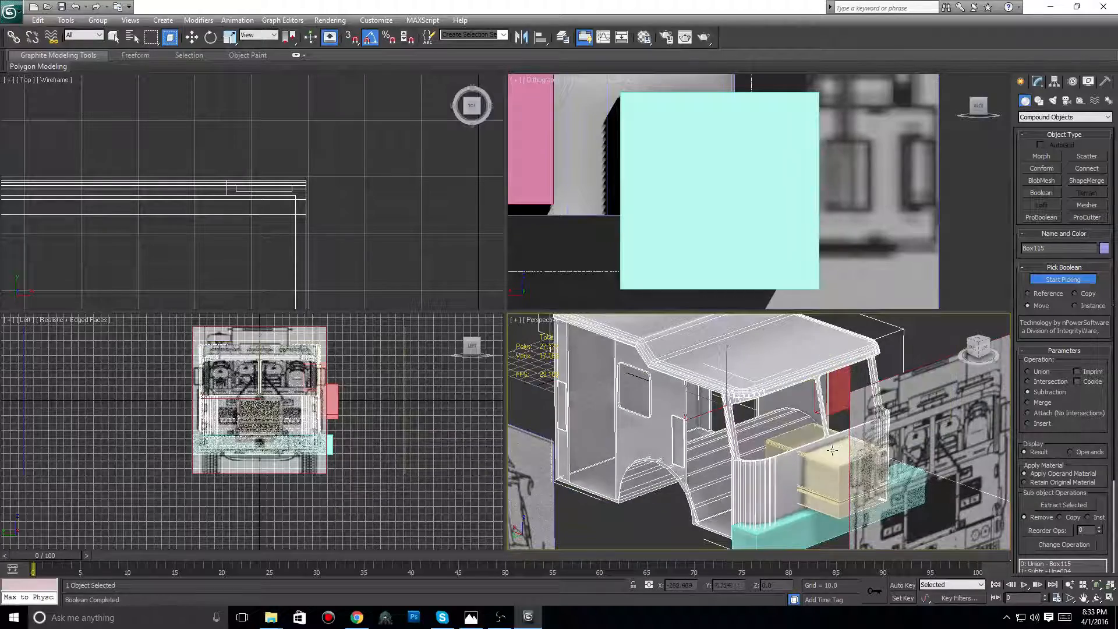
click(831, 453)
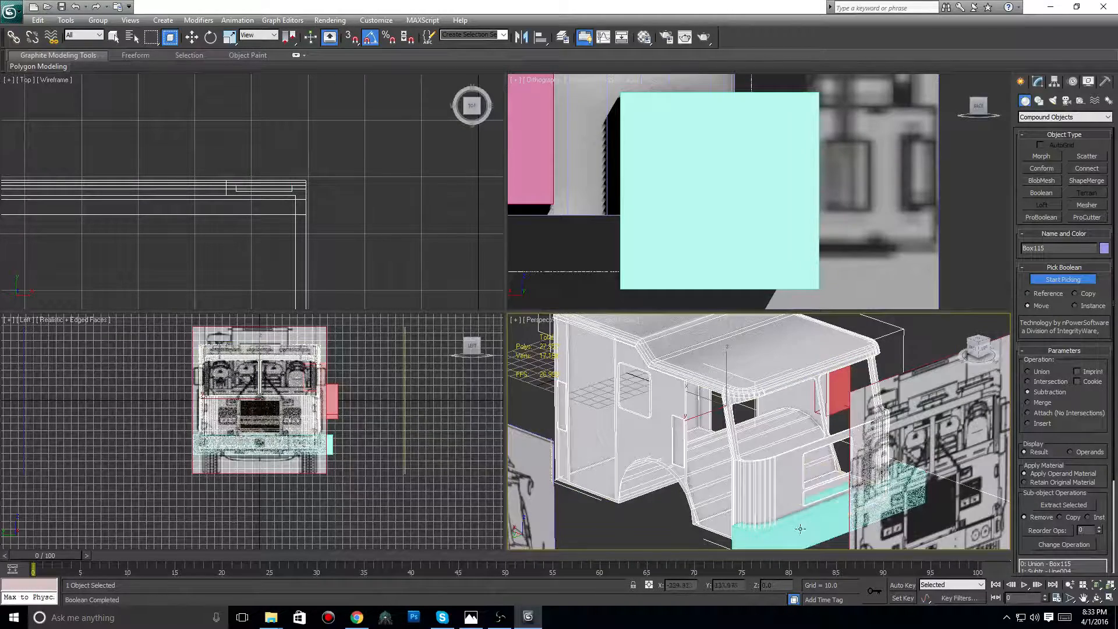
click(797, 529)
- Subtract the remaining red boxes on the cab's opposite side, end the ProBoolean and clear the selection
drag(979, 347, 926, 349)
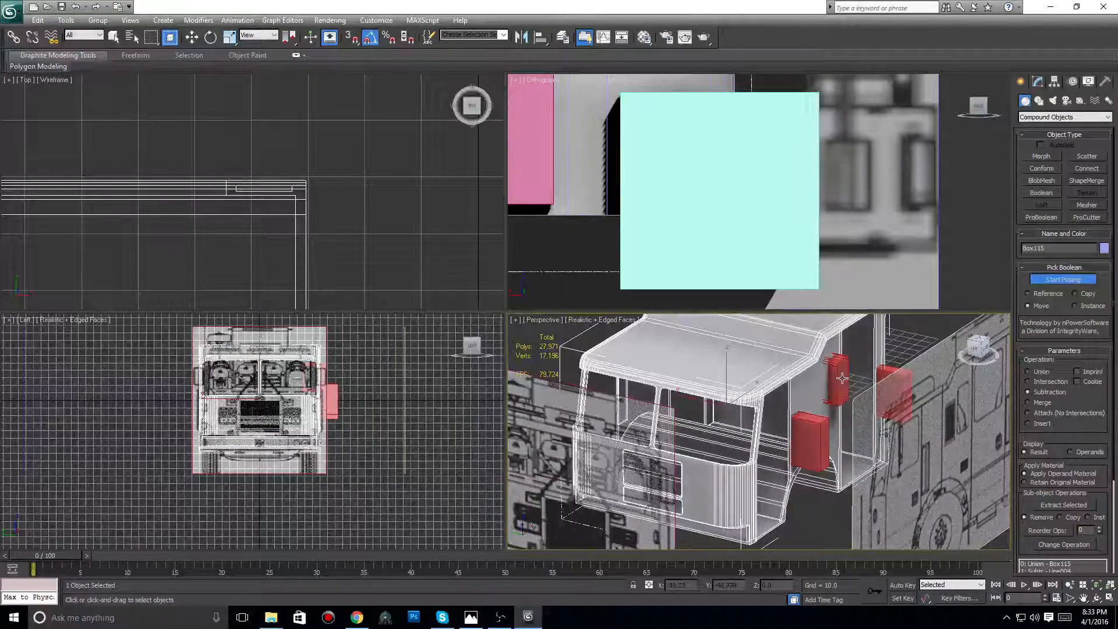
click(837, 379)
click(816, 434)
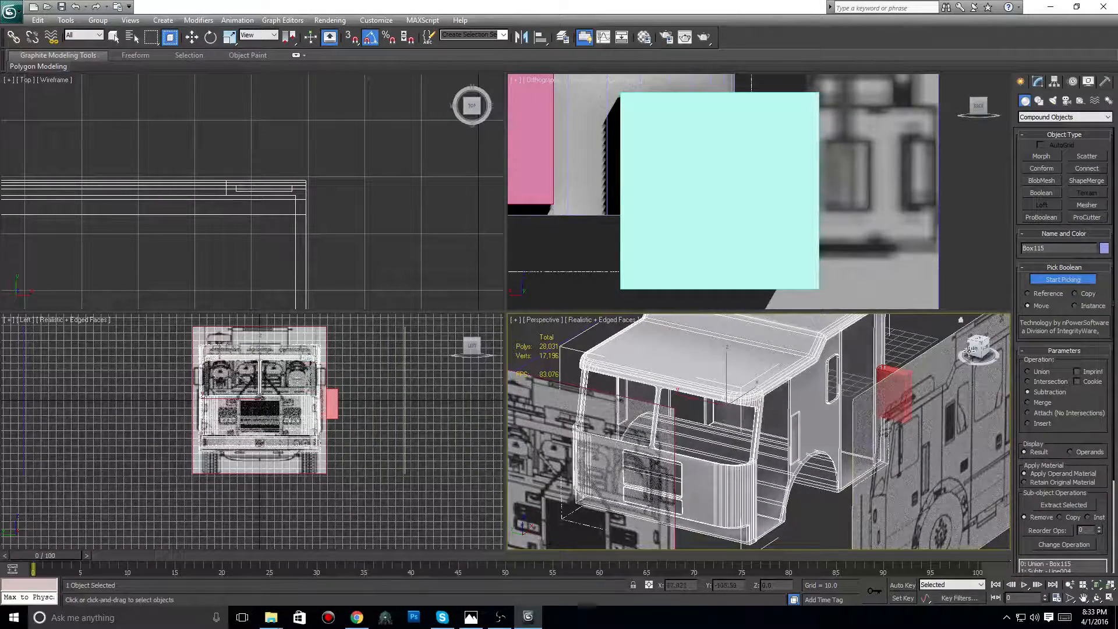
mouse_move(968, 351)
mouse_down()
mouse_move(972, 327)
mouse_move(974, 349)
mouse_up()
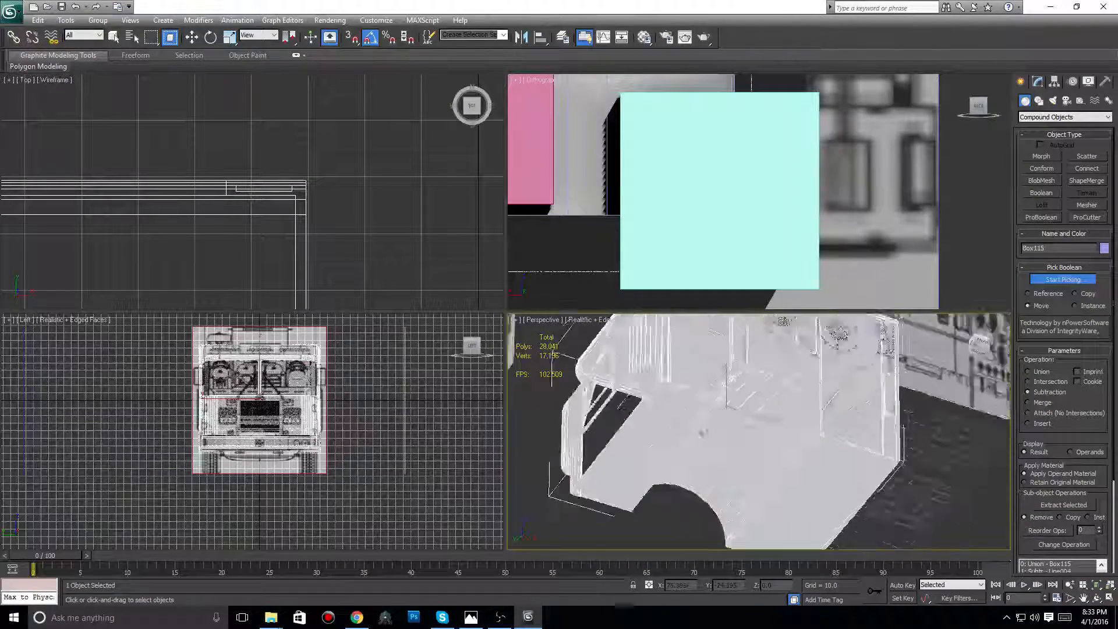
scroll(757, 466, down, 5)
key(w)
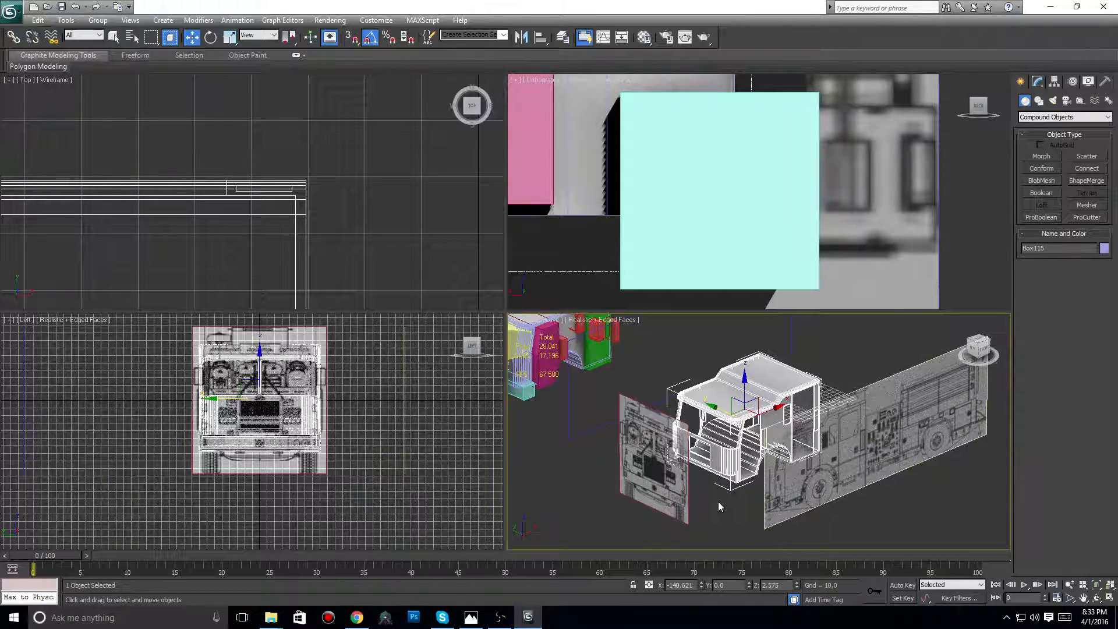
click(721, 507)
- Inspect the cut windshield opening and its rounded lower corner, comparing the front with the blueprint
scroll(691, 462, up, 6)
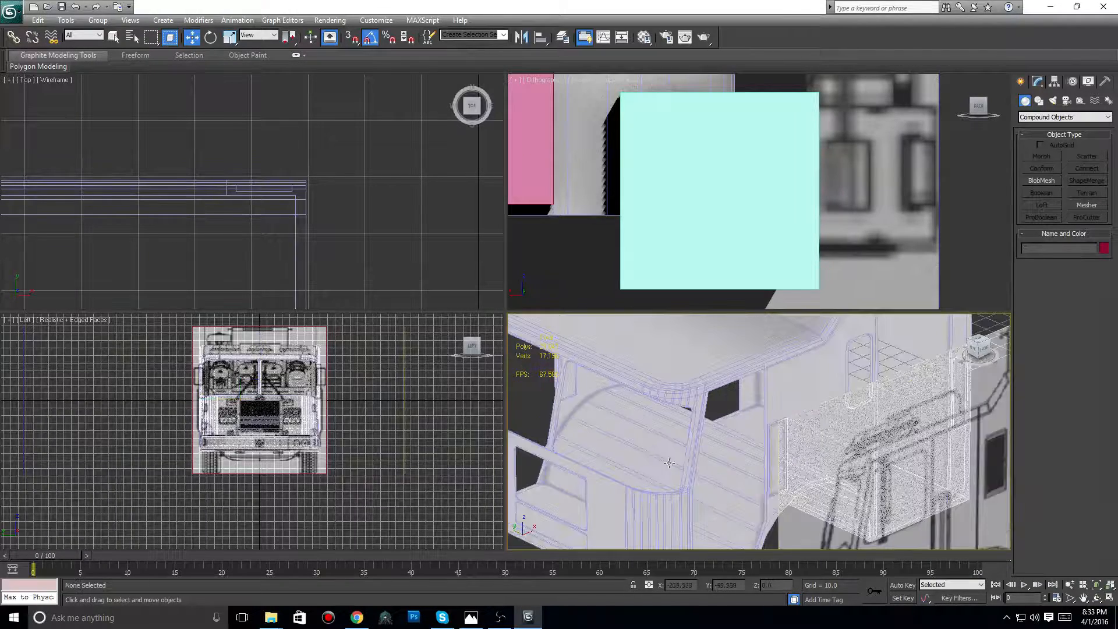
middle_drag(668, 463, 811, 462)
scroll(811, 462, up, 3)
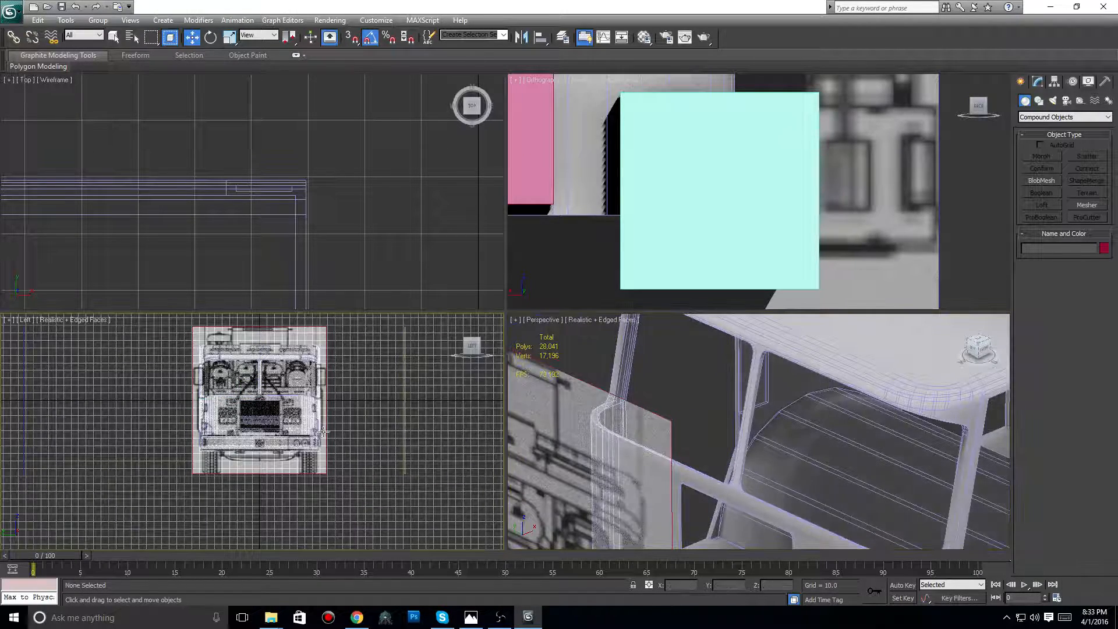
scroll(329, 411, up, 4)
scroll(330, 410, up, 6)
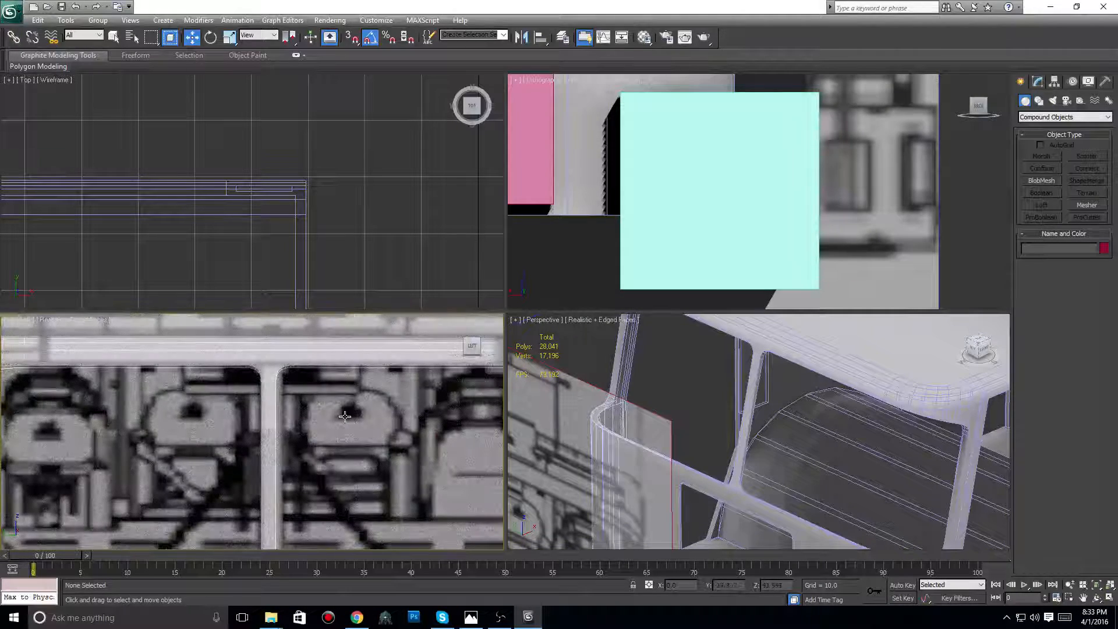
scroll(378, 420, down, 3)
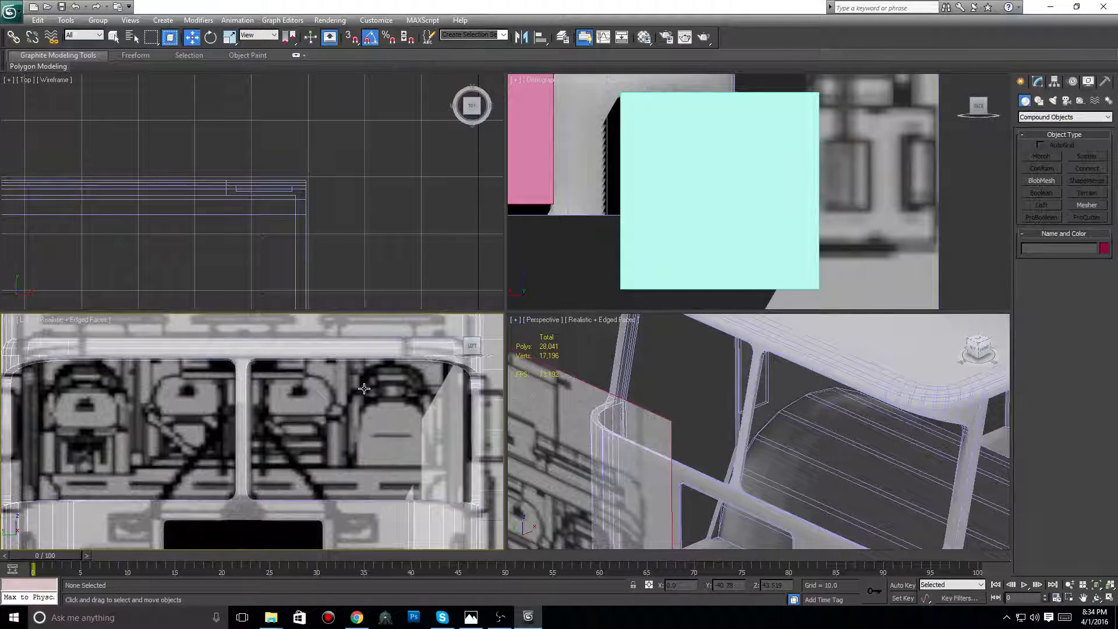
middle_drag(751, 421, 684, 351)
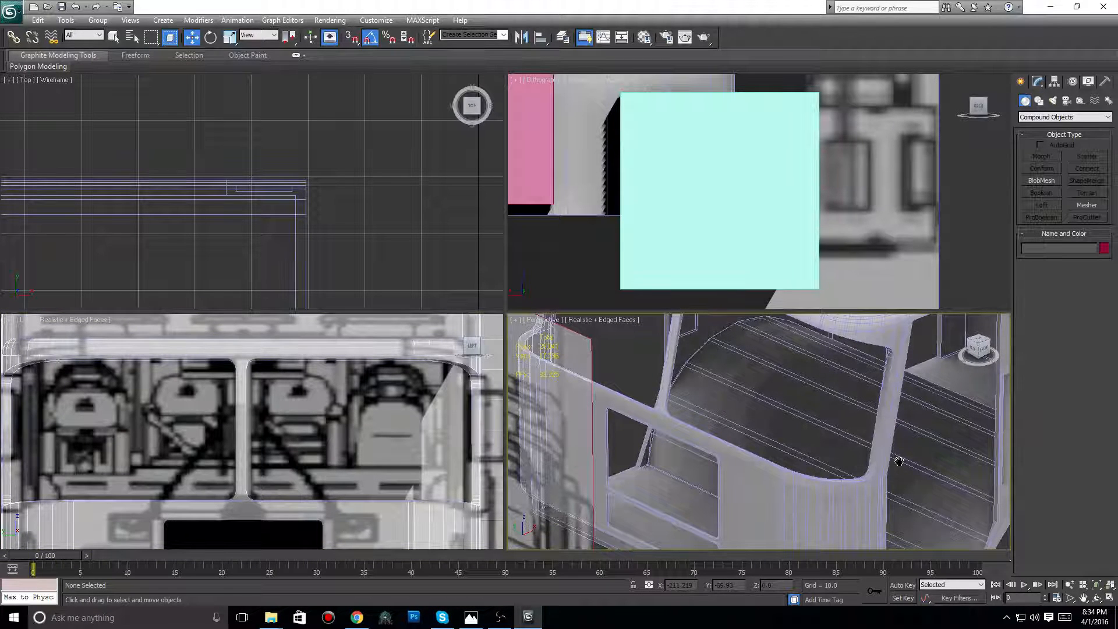
scroll(868, 452, up, 5)
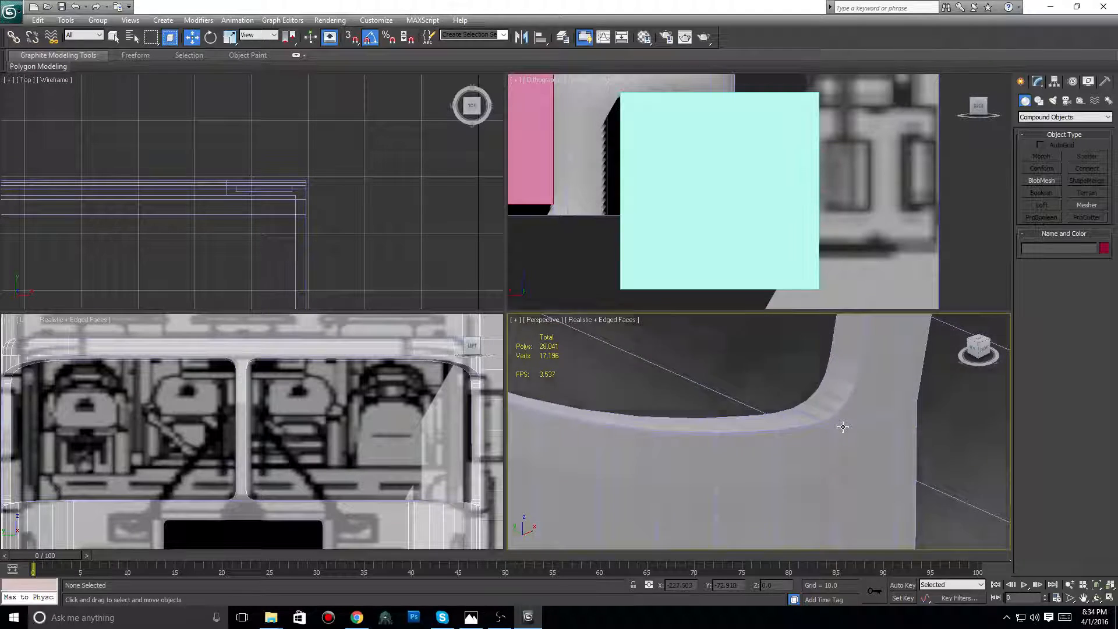
scroll(843, 427, down, 6)
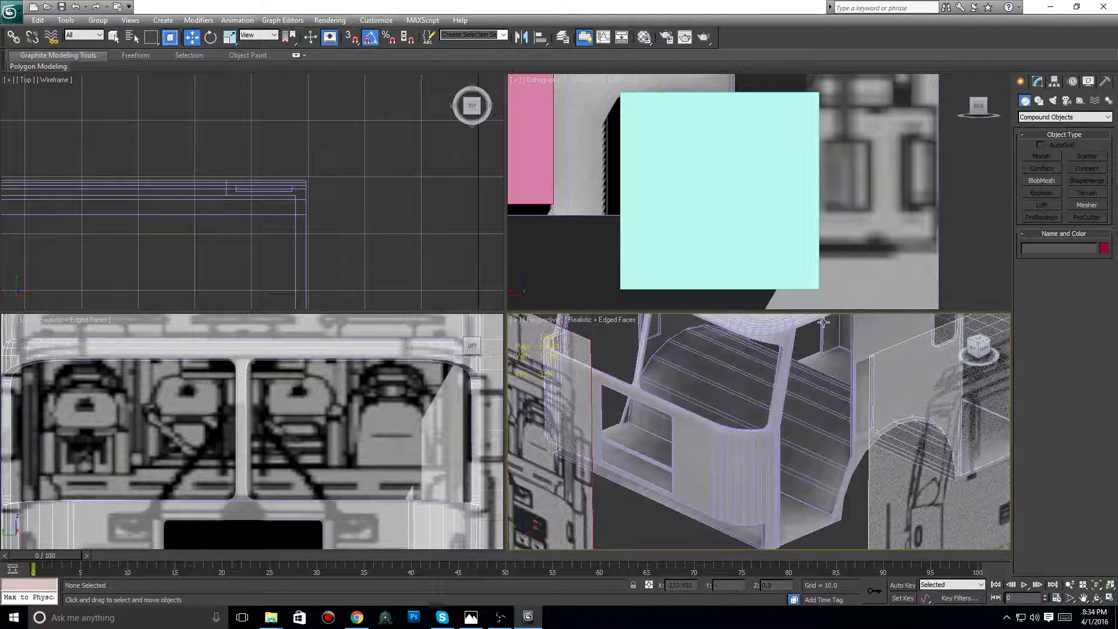
- Examine the uncut clone from the side and the cut cab from the front and at an angle
scroll(701, 226, down, 5)
scroll(702, 227, up, 5)
middle_drag(701, 228, 743, 236)
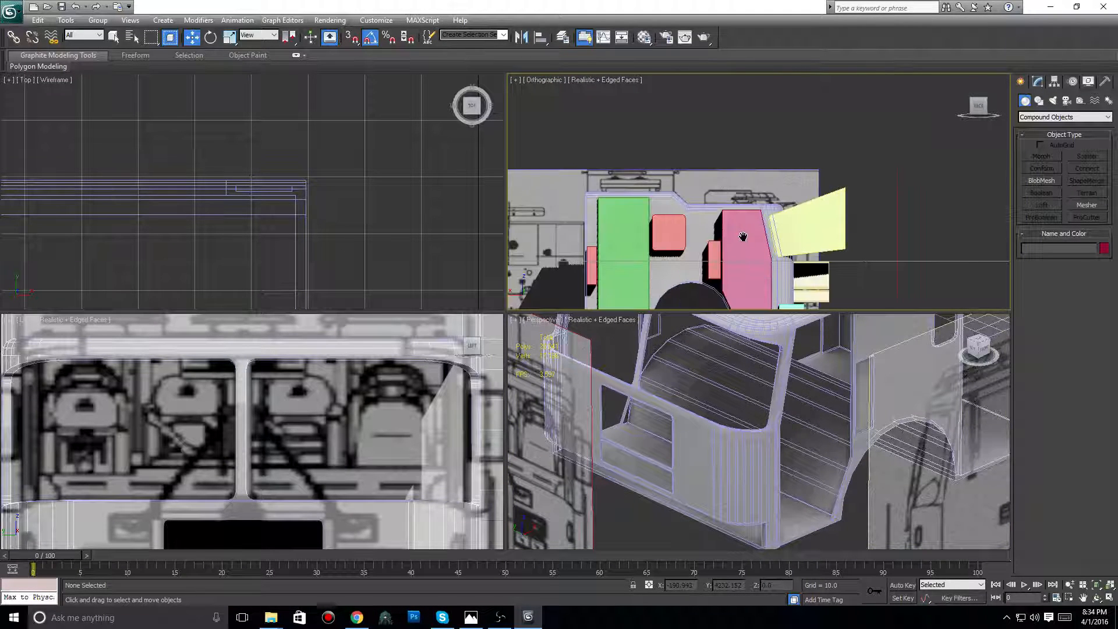
scroll(710, 425, up, 8)
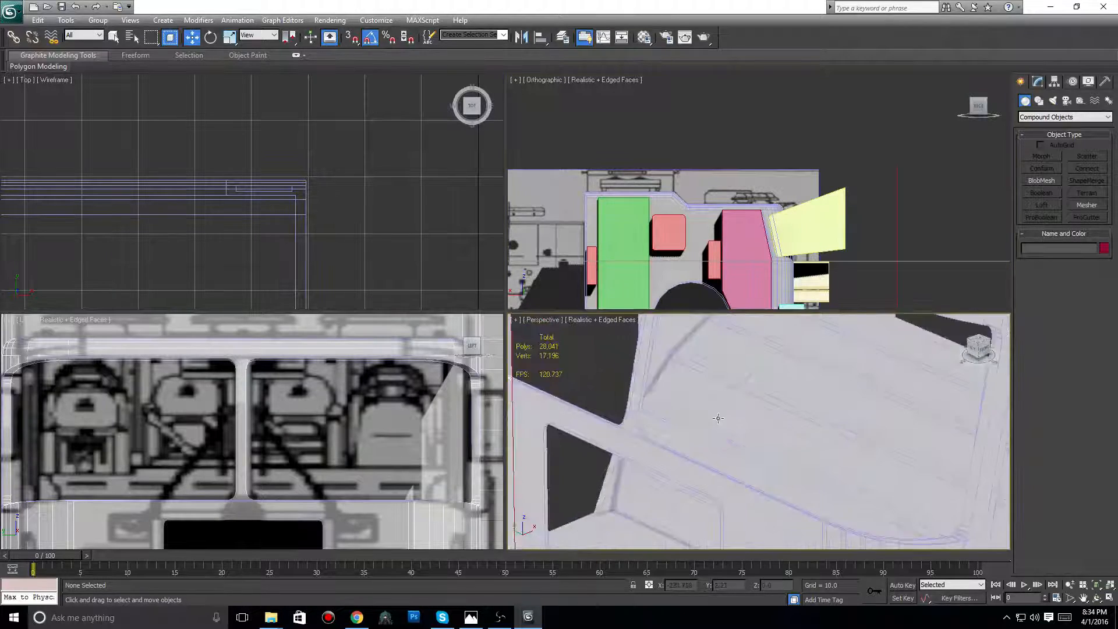
alt+middle_drag(847, 401, 873, 373)
middle_drag(873, 373, 783, 450)
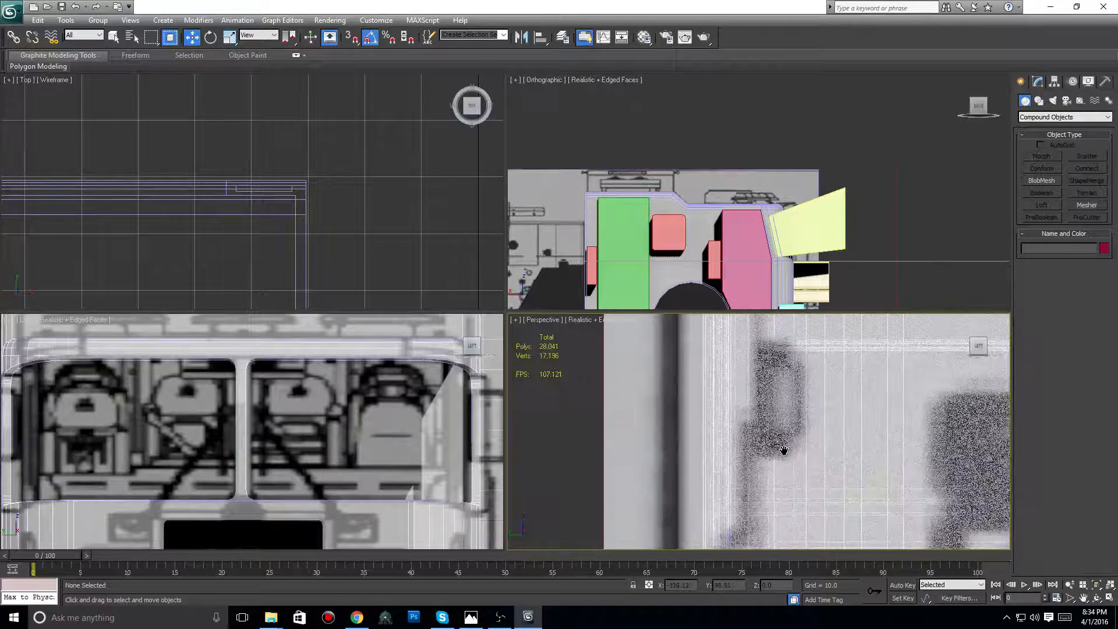
scroll(784, 450, down, 6)
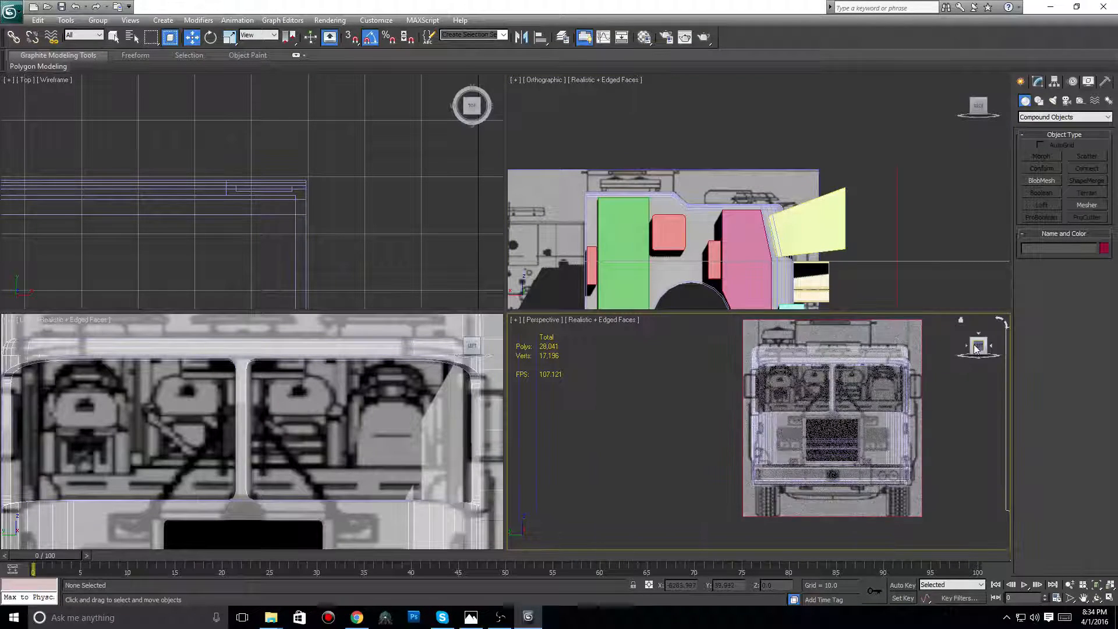
drag(979, 350, 962, 357)
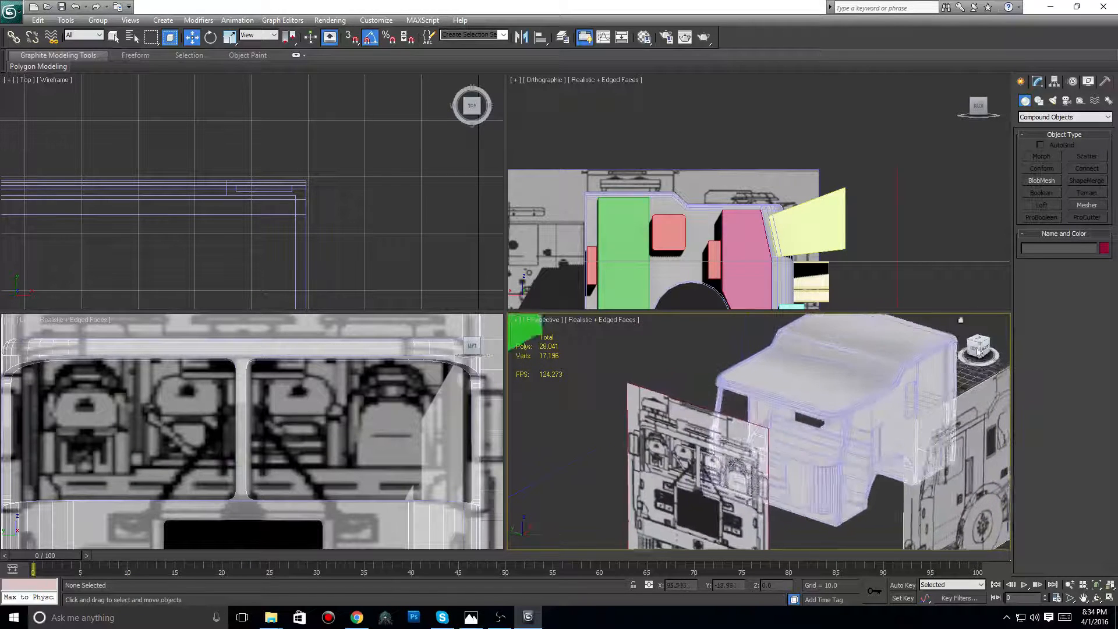
scroll(778, 413, up, 3)
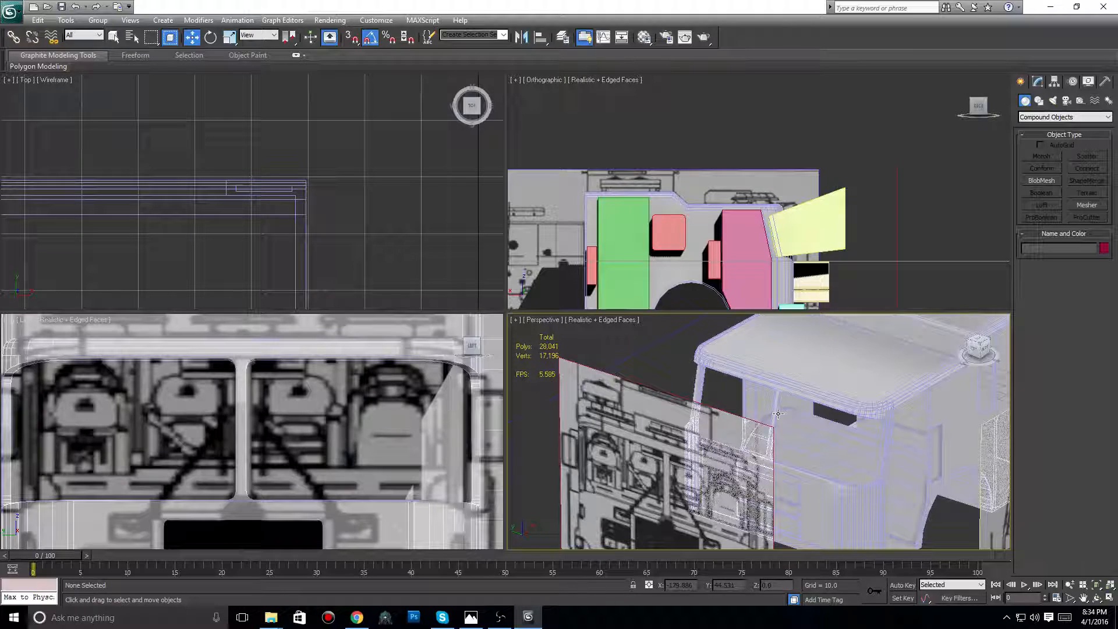
scroll(778, 414, up, 5)
- Glance at the browser's fire engine reference preview and examine the cab's windshield pillar, front corner and side openings
mouse_move(357, 617)
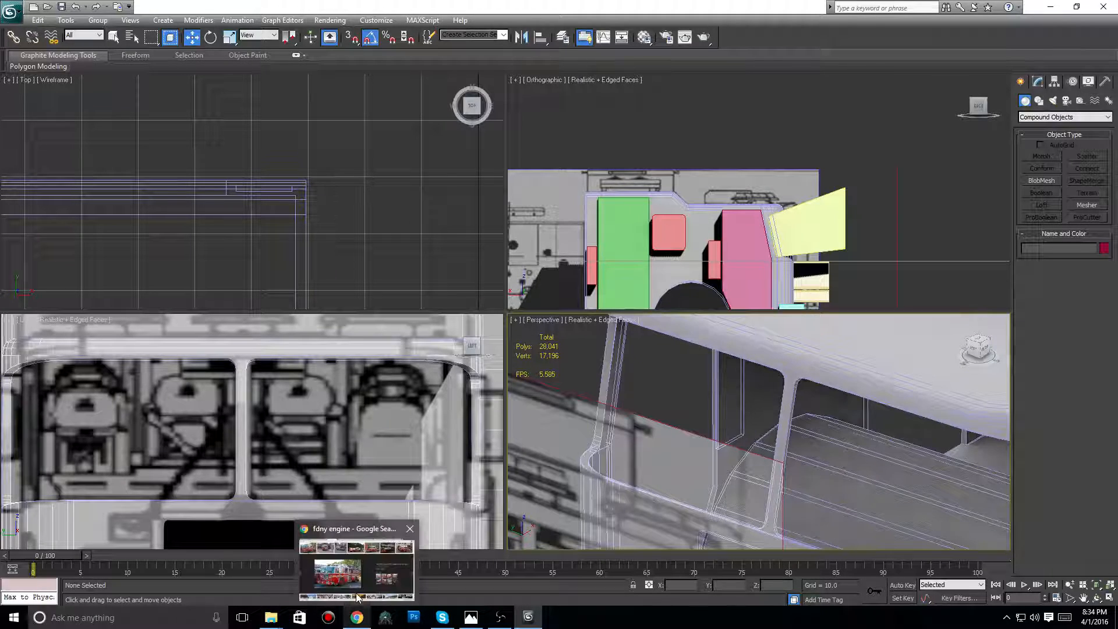
mouse_move(359, 598)
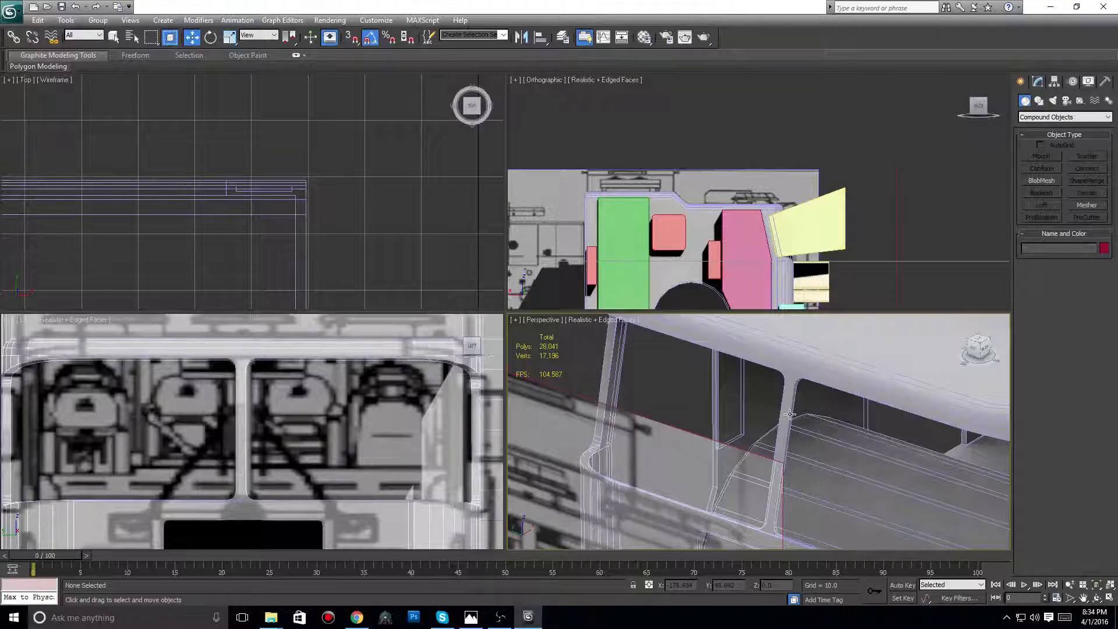
middle_drag(757, 400, 728, 385)
scroll(748, 392, up, 3)
scroll(699, 407, up, 3)
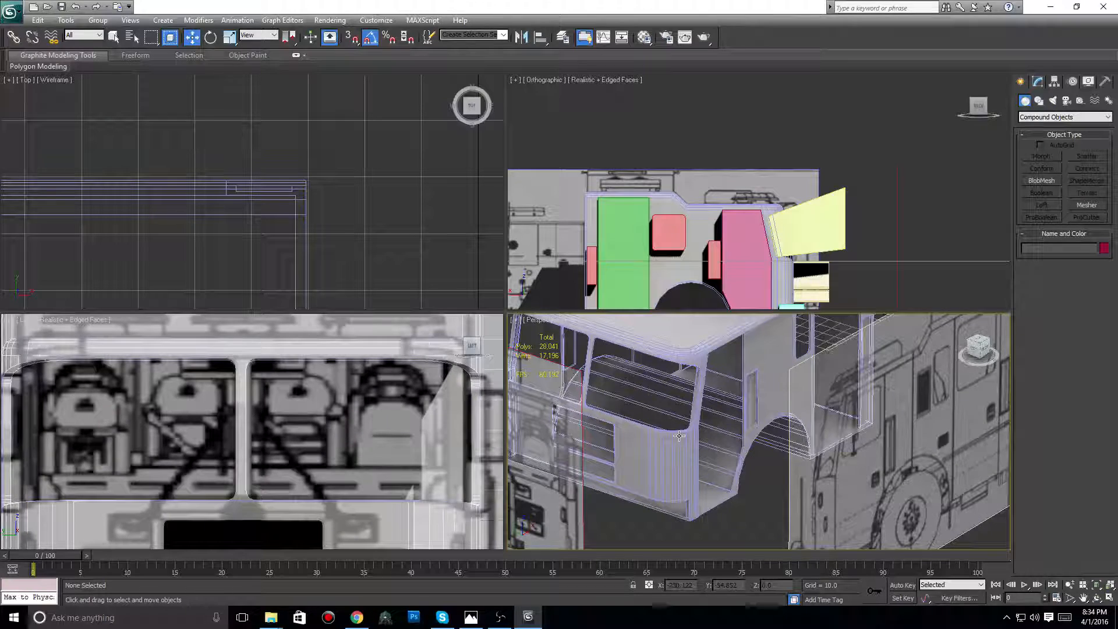
alt+middle_drag(679, 435, 767, 415)
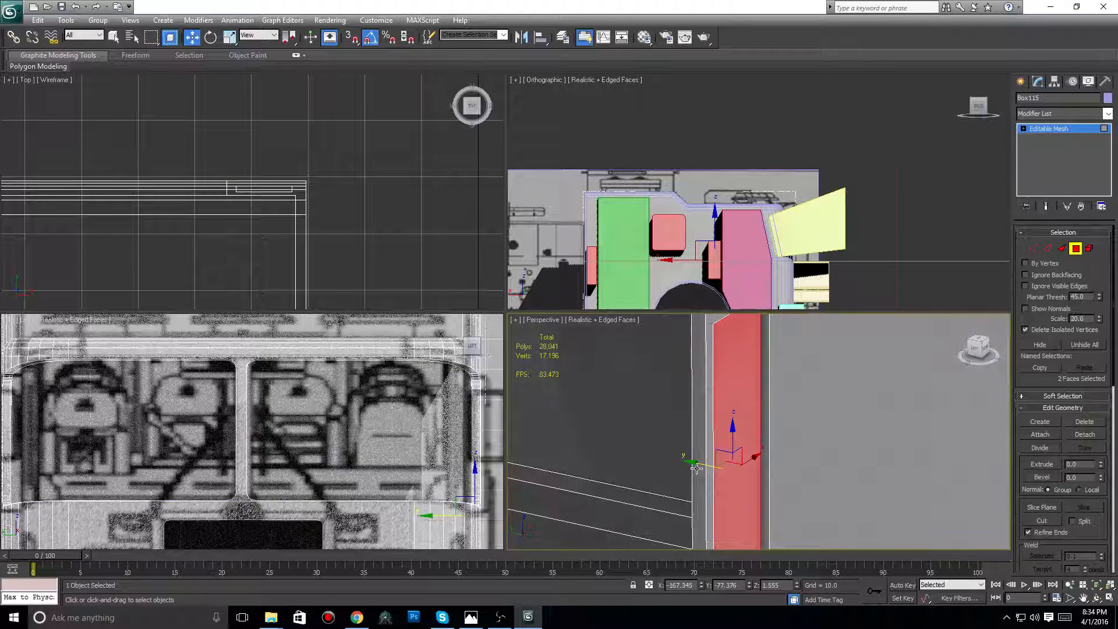
- Move the two selected faces of the narrow side panel recess inward along Y to about -76.39
drag(697, 468, 696, 466)
scroll(373, 265, down, 8)
middle_drag(327, 245, 407, 153)
scroll(402, 157, up, 4)
middle_drag(218, 274, 313, 179)
scroll(313, 179, up, 3)
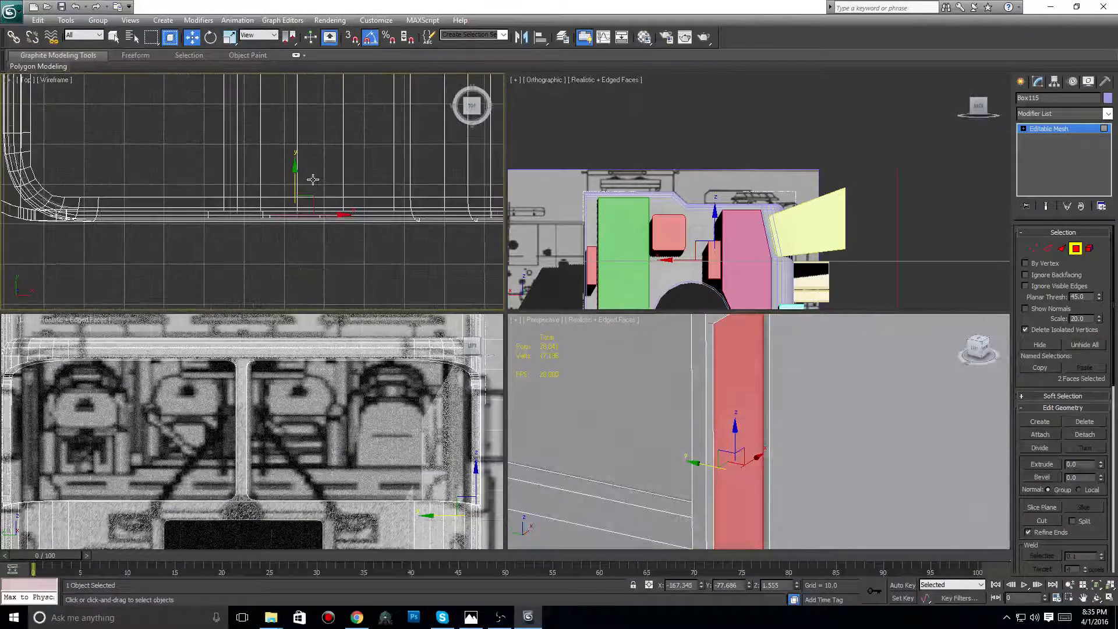
scroll(313, 179, up, 3)
middle_drag(274, 251, 336, 195)
mouse_move(325, 190)
mouse_down()
mouse_move(324, 162)
mouse_move(325, 175)
mouse_up()
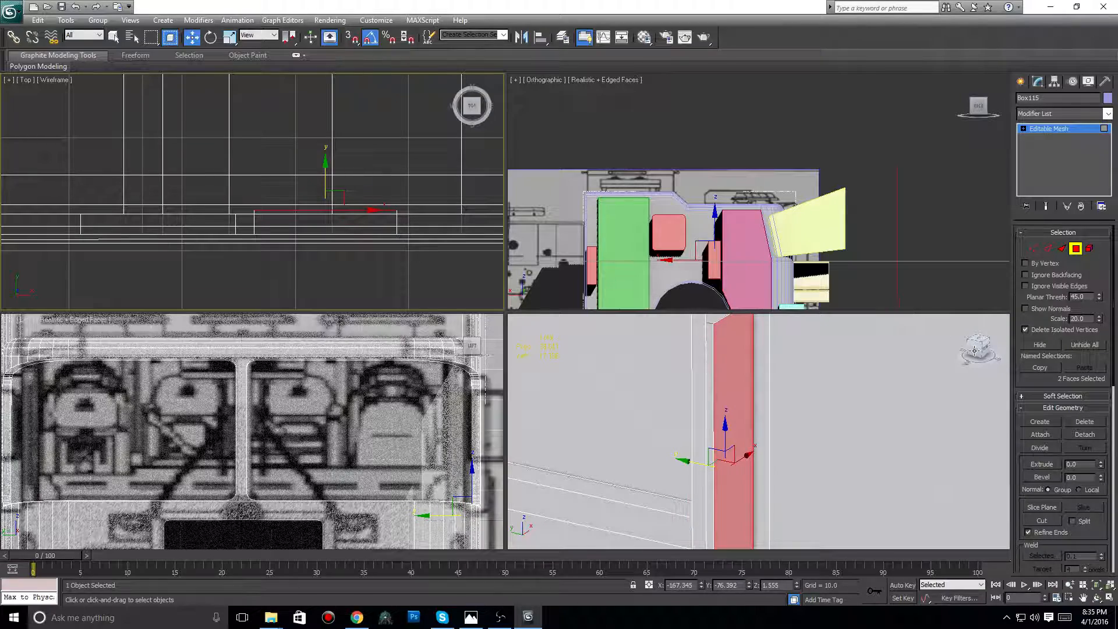
- Undo the inward move of the narrow side recess faces and clear the face selection
drag(977, 347, 1003, 330)
scroll(836, 376, down, 5)
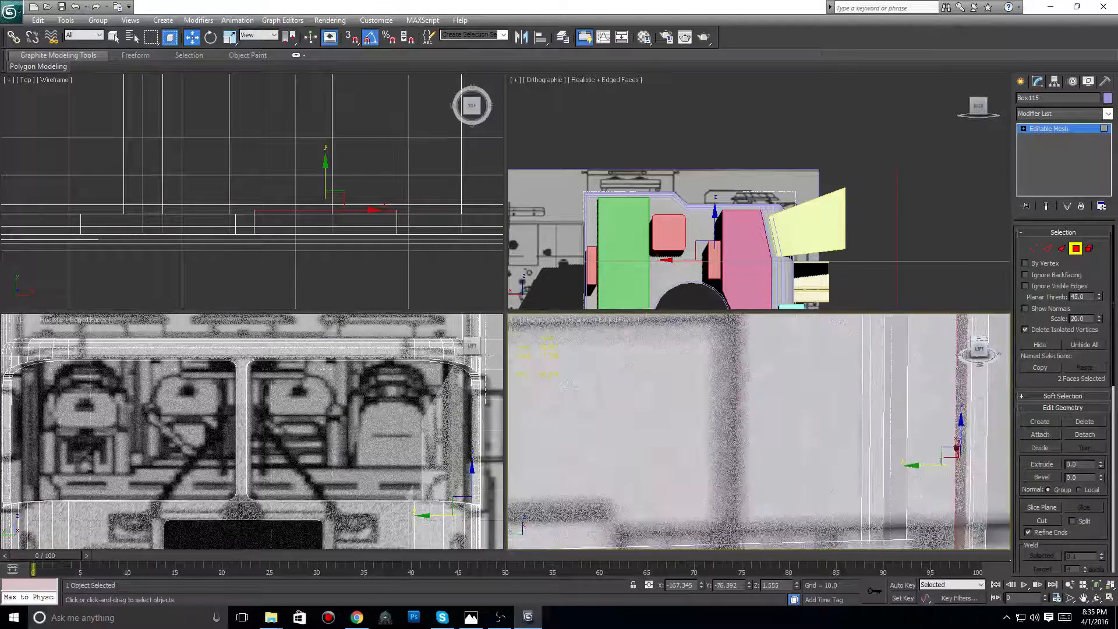
scroll(835, 376, down, 3)
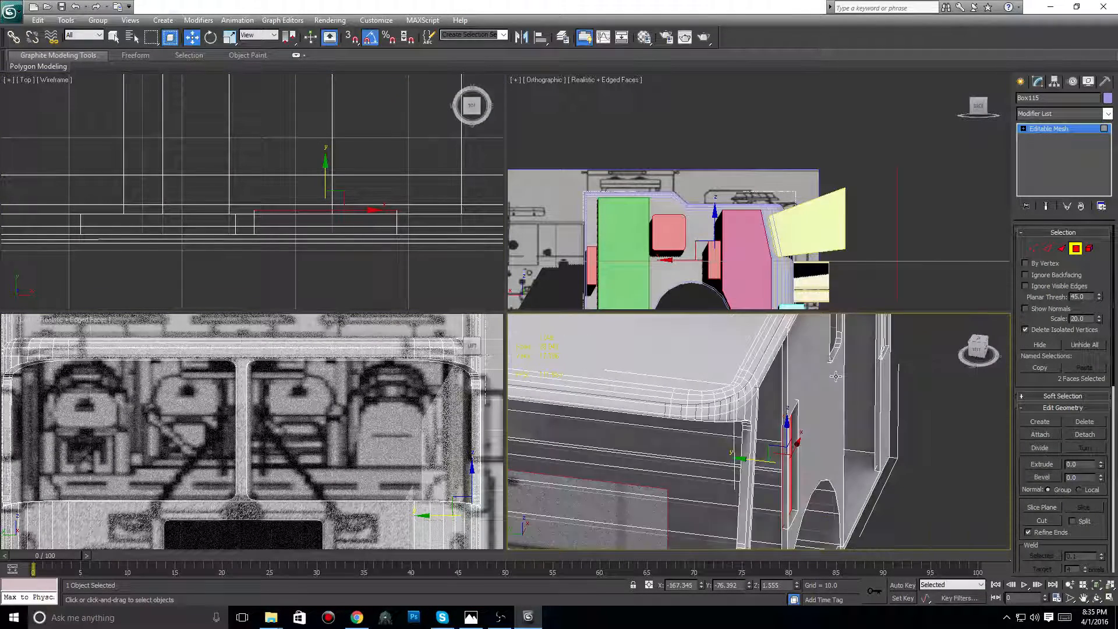
key(ctrl+z)
key(ctrl+z)
key(ctrl+z)
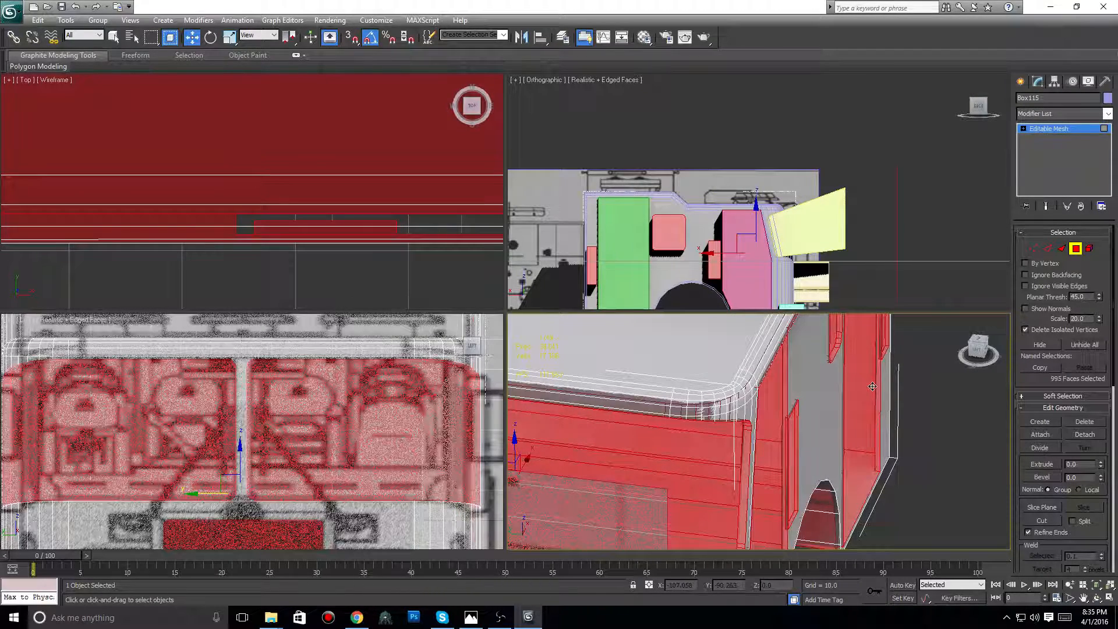
scroll(872, 387, up, 5)
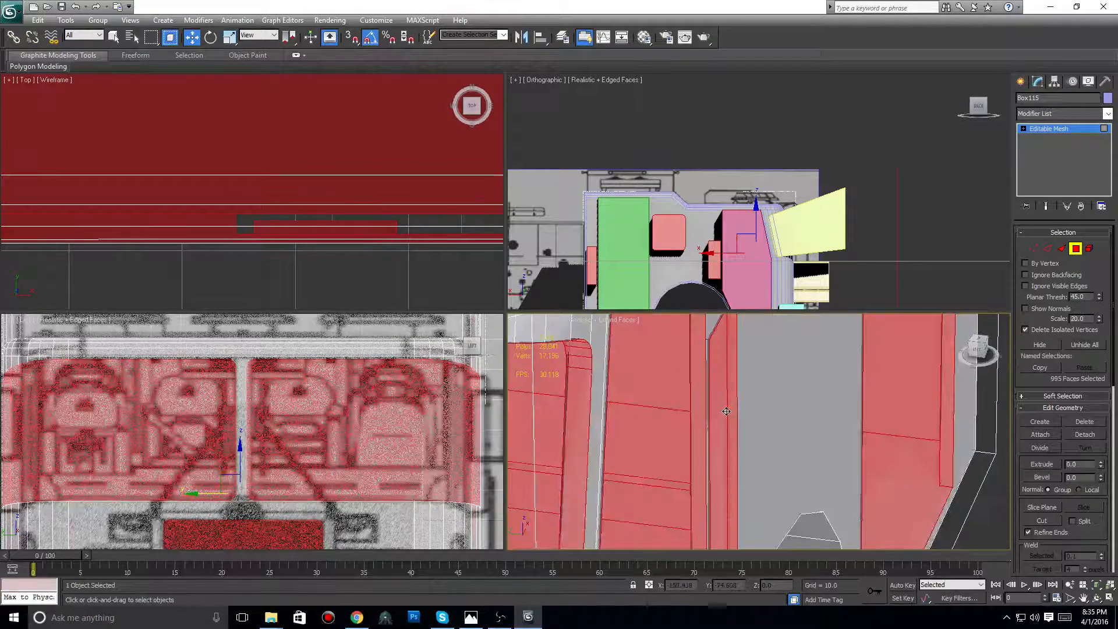
scroll(899, 440, up, 6)
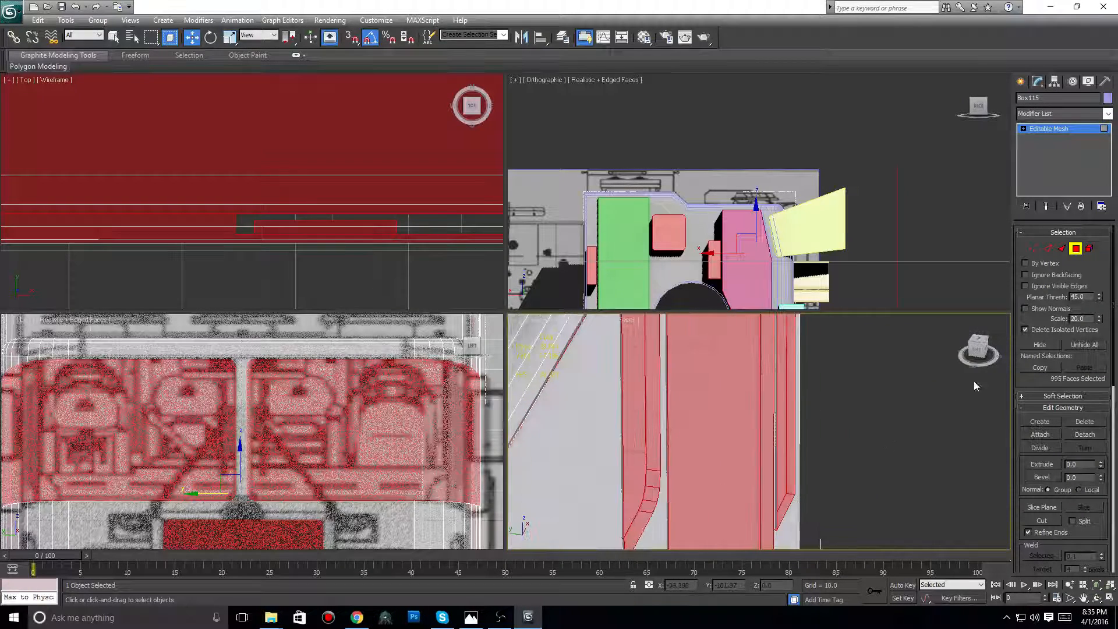
click(934, 424)
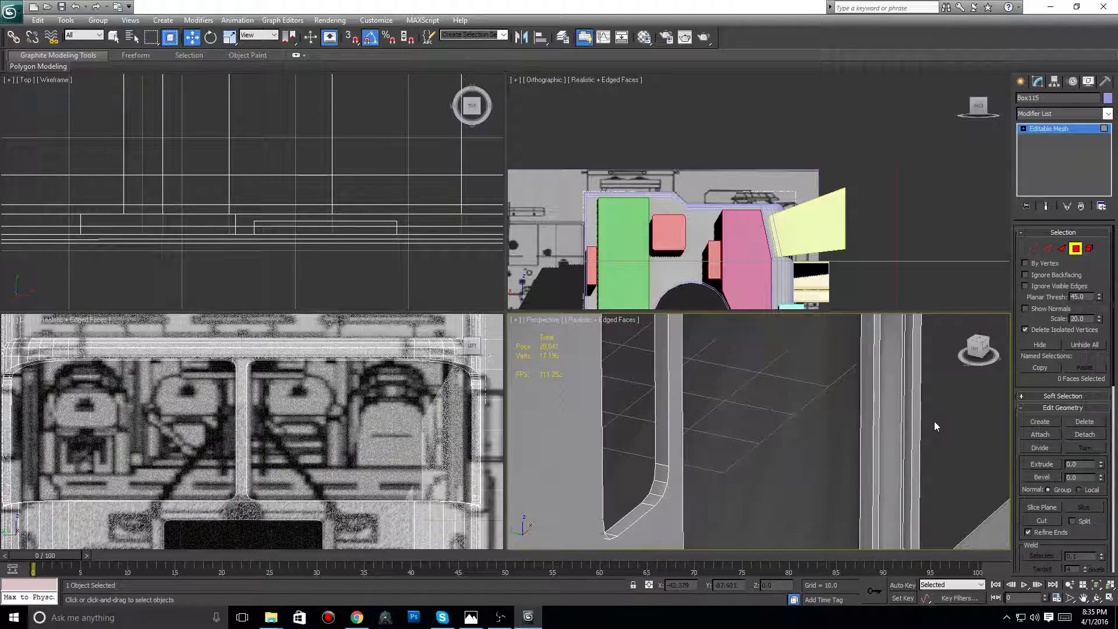
- Try to move the faces of the front and rear narrow side recesses together slightly inward along Y
click(892, 420)
scroll(892, 421, down, 5)
middle_drag(706, 477, 801, 400)
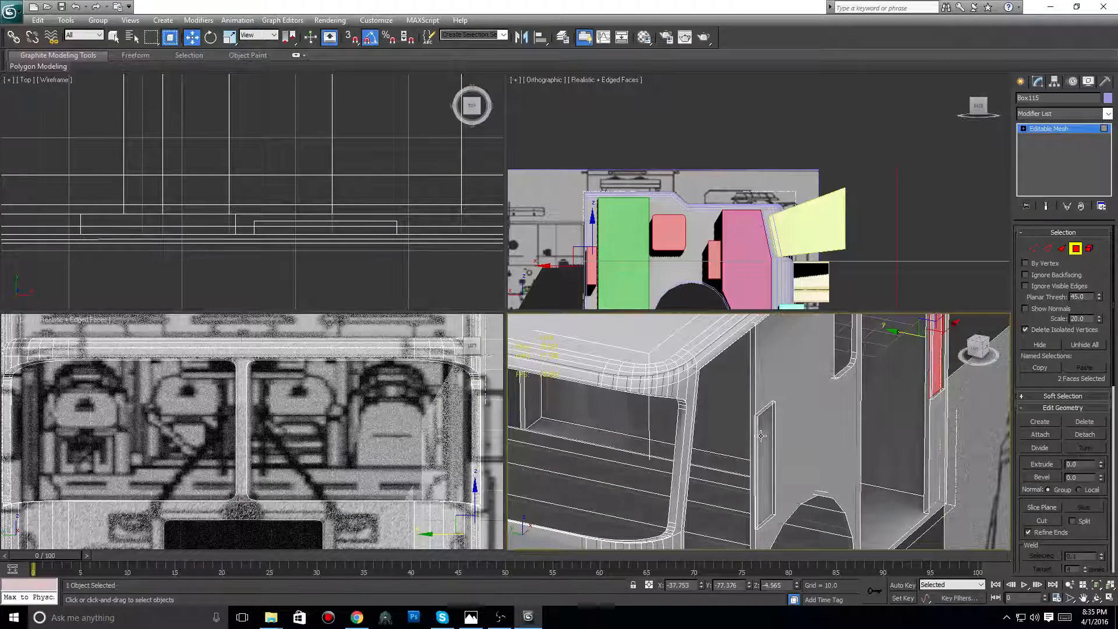
ctrl+click(761, 435)
middle_drag(761, 436, 771, 425)
middle_drag(350, 221, 346, 218)
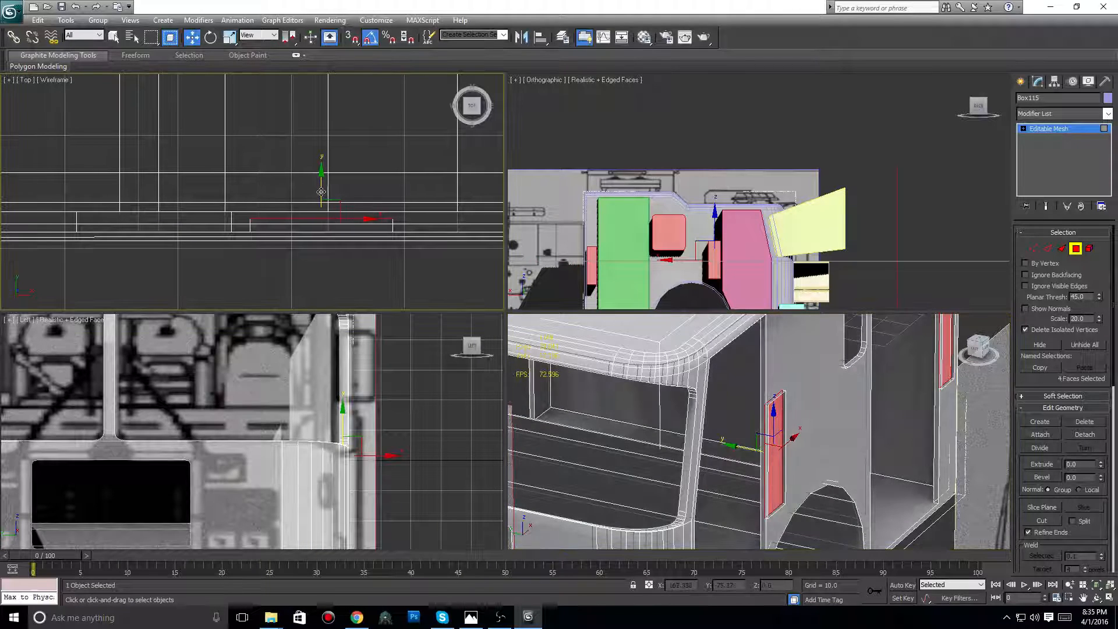
drag(319, 187, 319, 182)
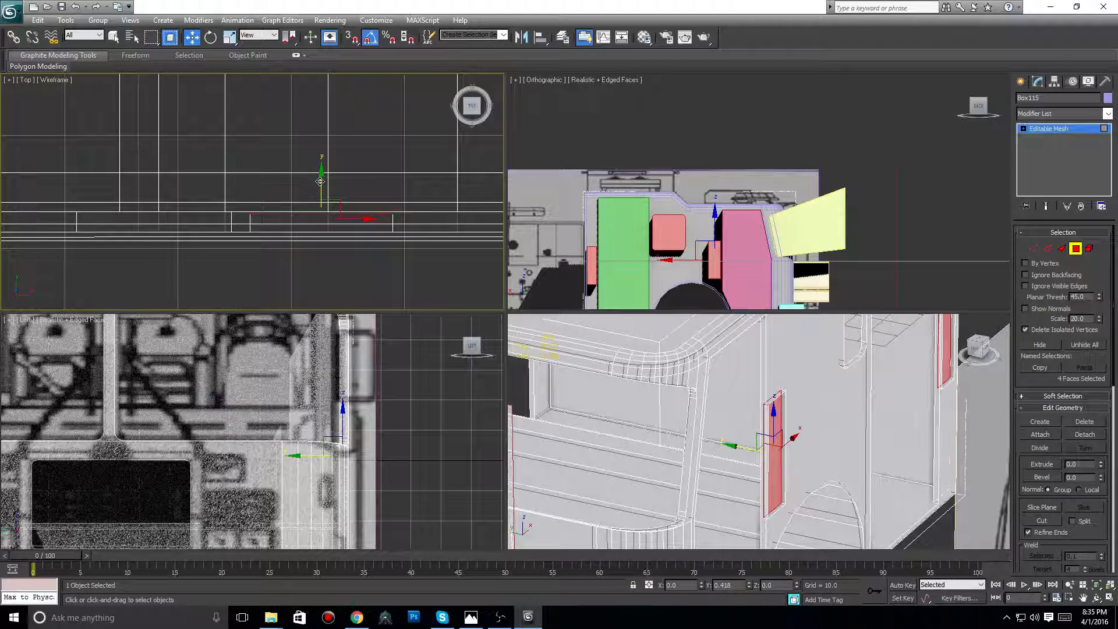
drag(320, 181, 319, 180)
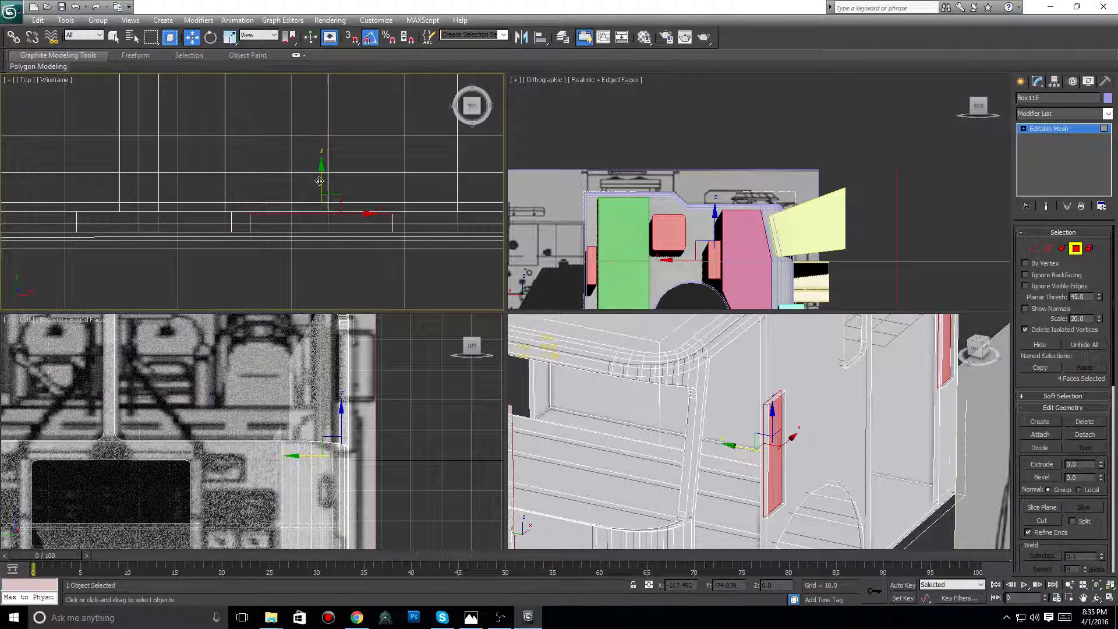
- Clear the face selection, turn off edged-face display in the perspective view, and examine the cab's side and pillars
scroll(757, 384, down, 3)
alt+middle_drag(757, 384, 859, 317)
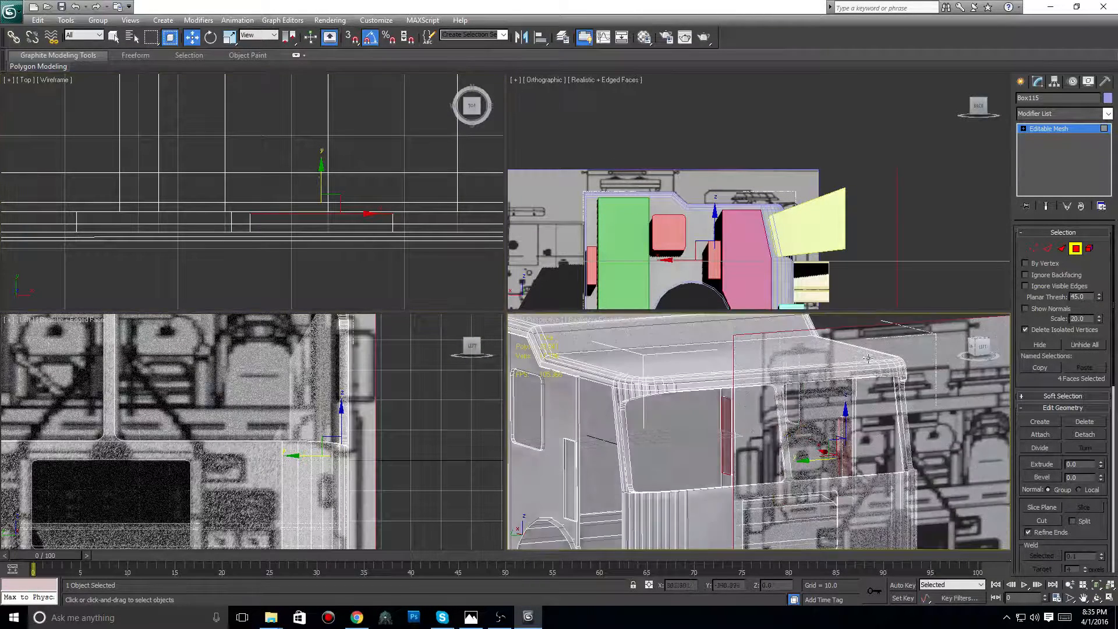
click(860, 316)
scroll(728, 384, up, 5)
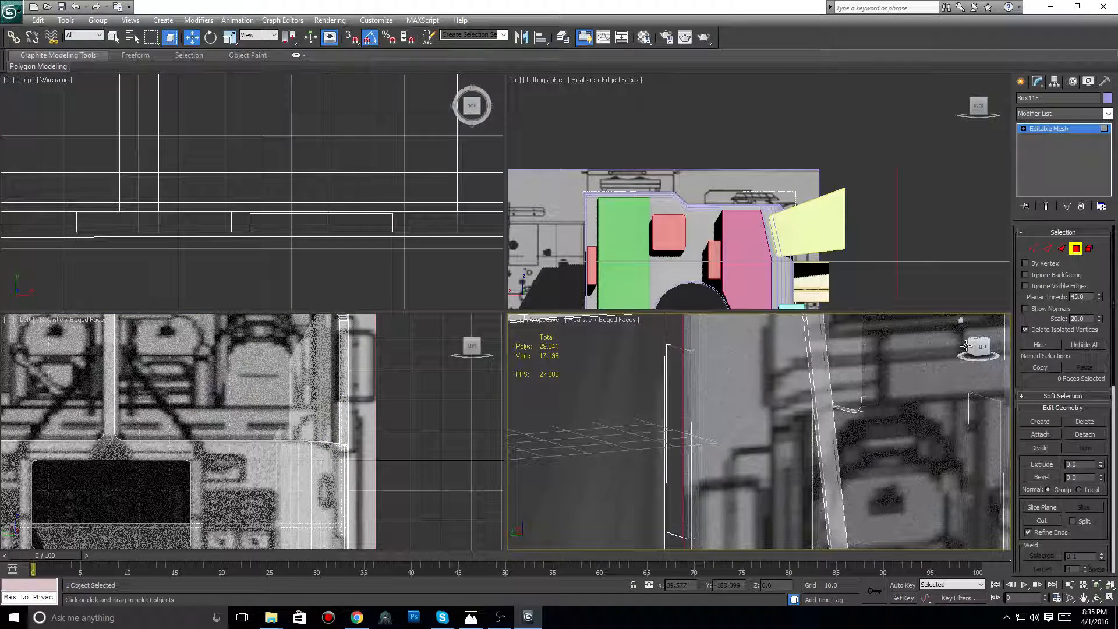
click(966, 345)
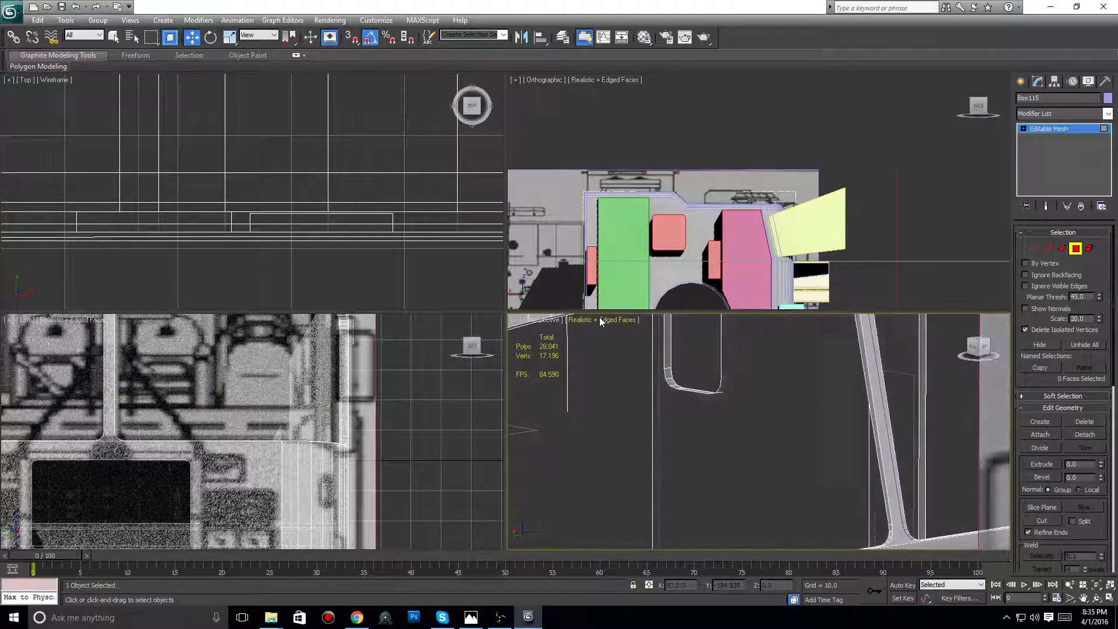
click(601, 322)
click(635, 369)
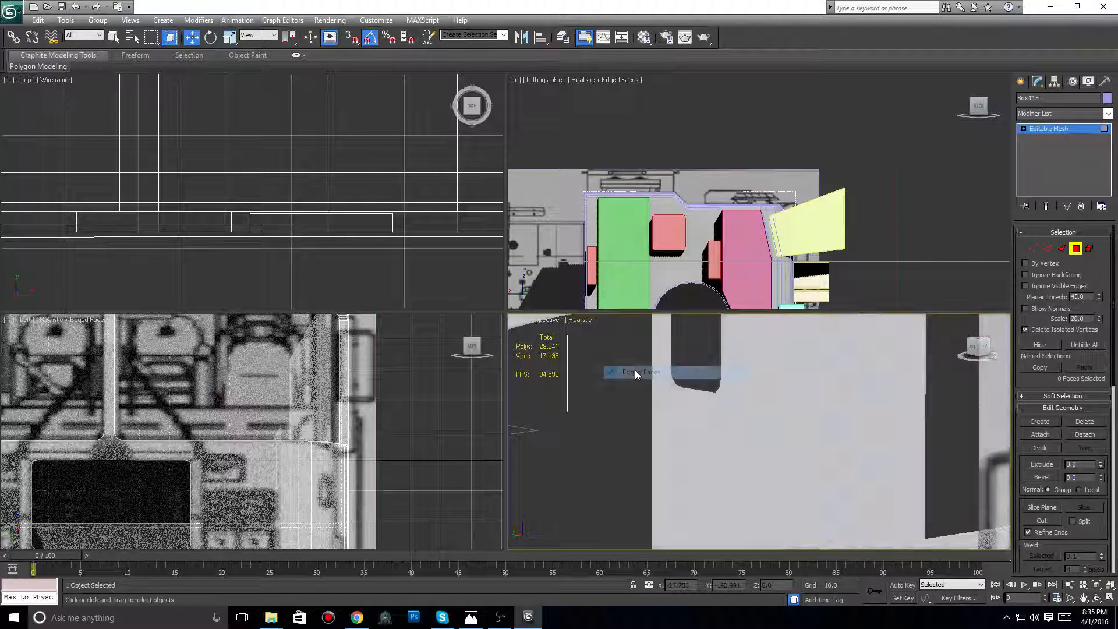
middle_drag(669, 389, 743, 393)
scroll(743, 393, down, 5)
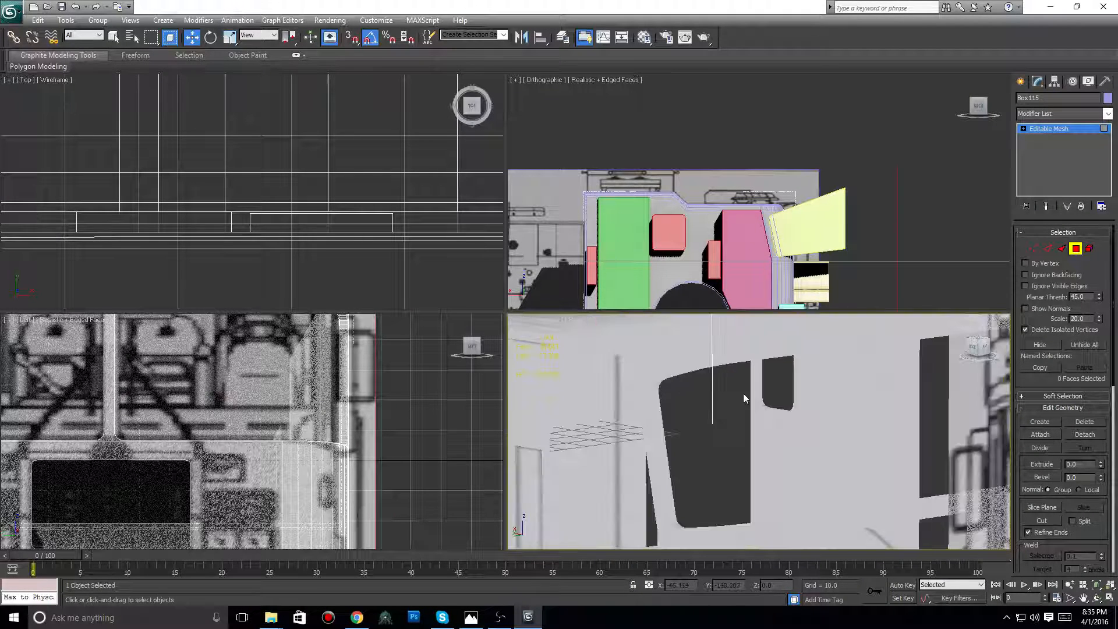
scroll(743, 393, up, 5)
middle_drag(798, 442, 708, 523)
- Reselect the four recess faces, try a different Y position, and undo the recess moves
middle_drag(335, 236, 336, 245)
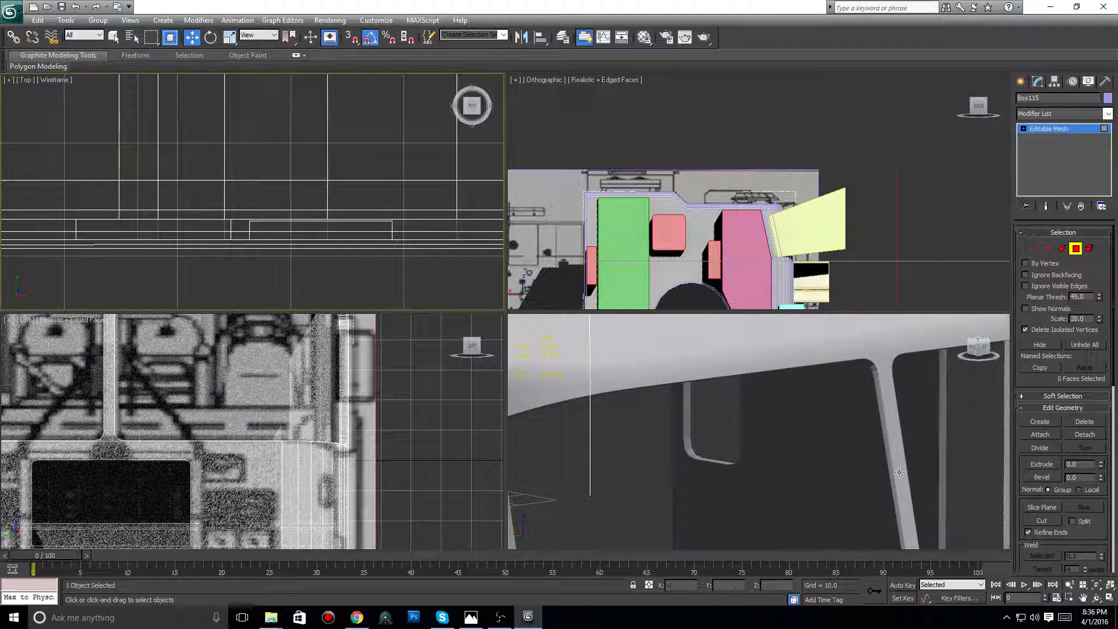
click(324, 223)
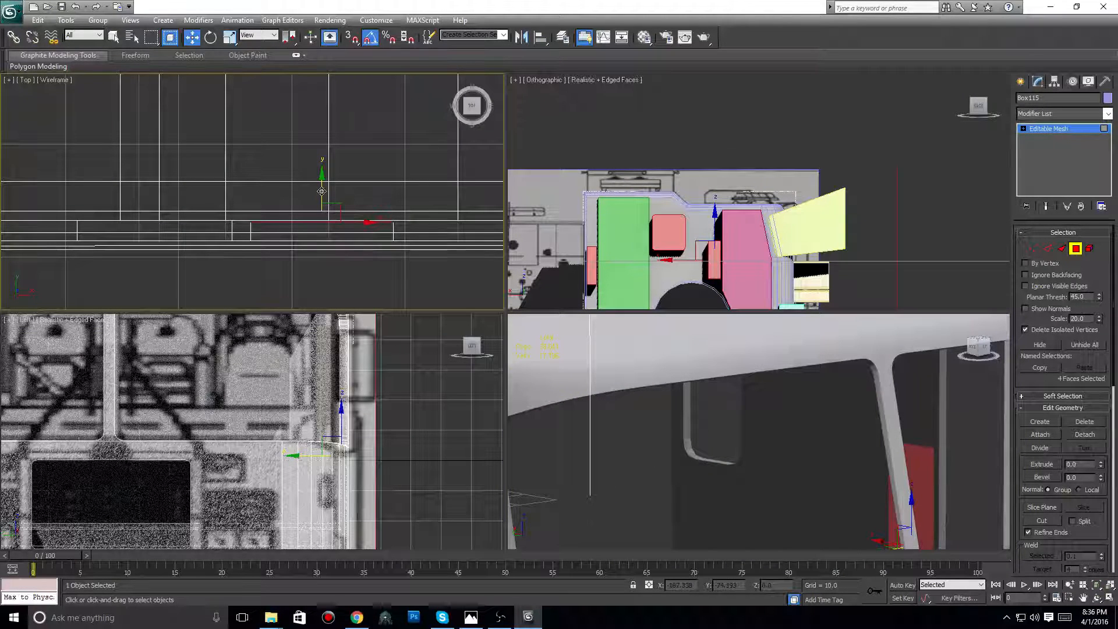
mouse_move(324, 190)
mouse_down()
mouse_move(335, 142)
mouse_move(317, 216)
mouse_up()
key(ctrl+z)
key(ctrl+z)
key(ctrl+z)
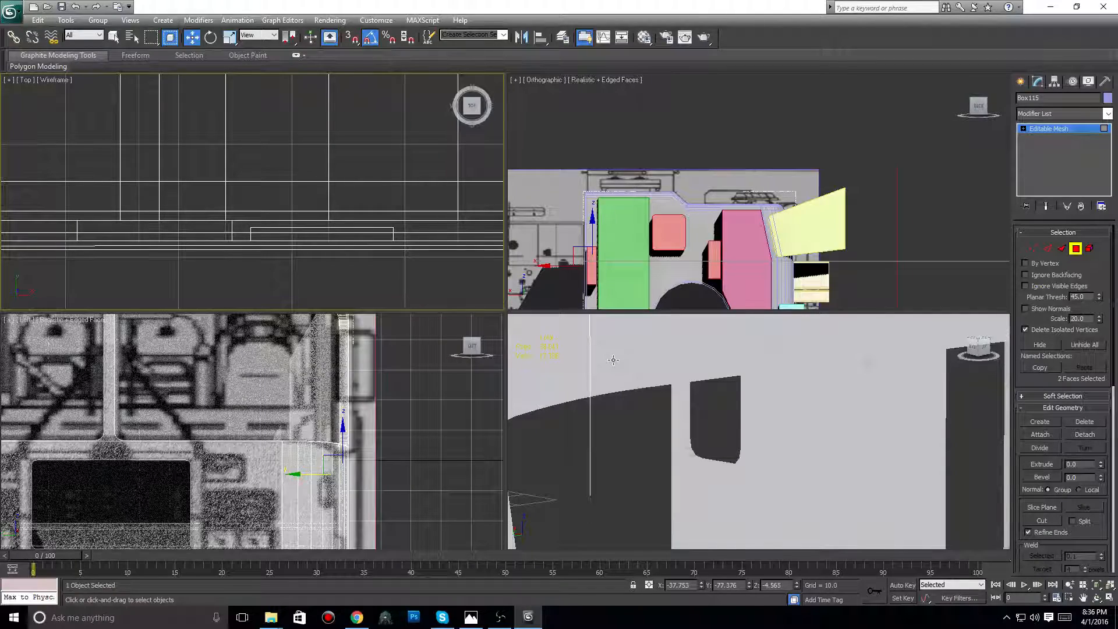
key(ctrl+z)
- Leave face editing on the cab and hide the front blueprint plane
middle_drag(867, 406, 811, 407)
mouse_move(980, 347)
mouse_down()
mouse_move(956, 351)
mouse_move(984, 362)
mouse_up()
scroll(834, 434, down, 5)
middle_drag(834, 437, 829, 383)
click(913, 361)
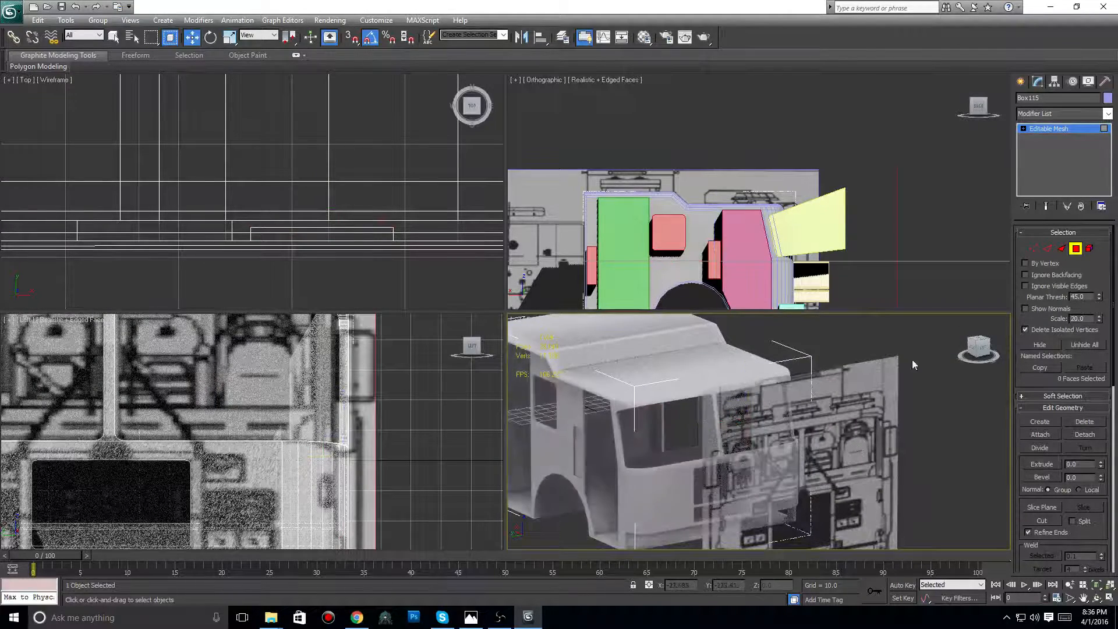
click(1020, 82)
click(859, 445)
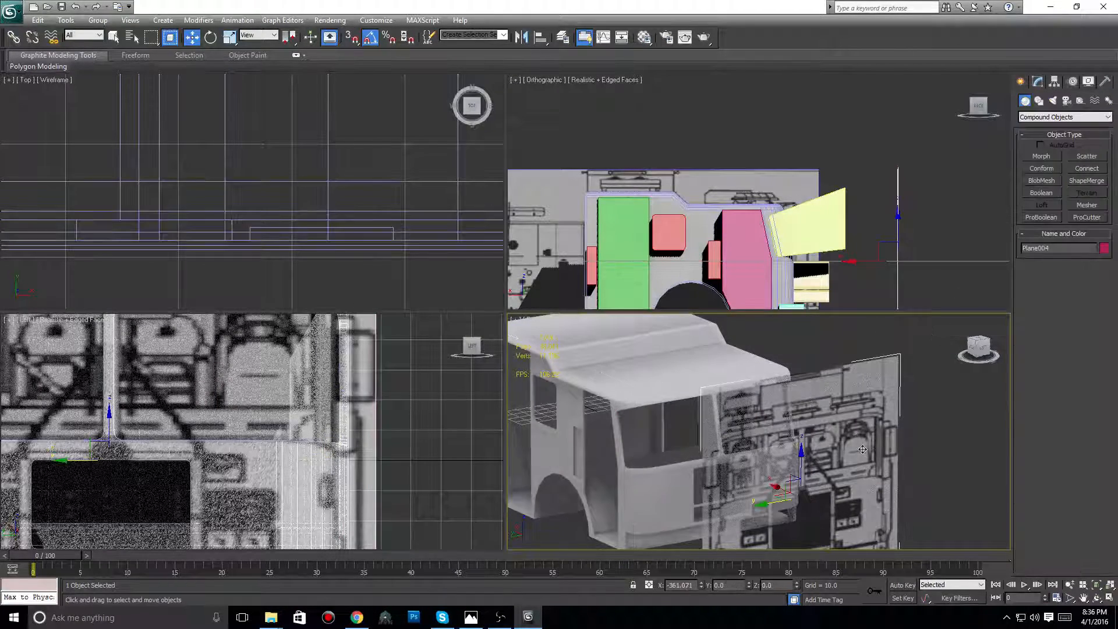
right_click(859, 445)
click(880, 417)
middle_drag(791, 451, 876, 441)
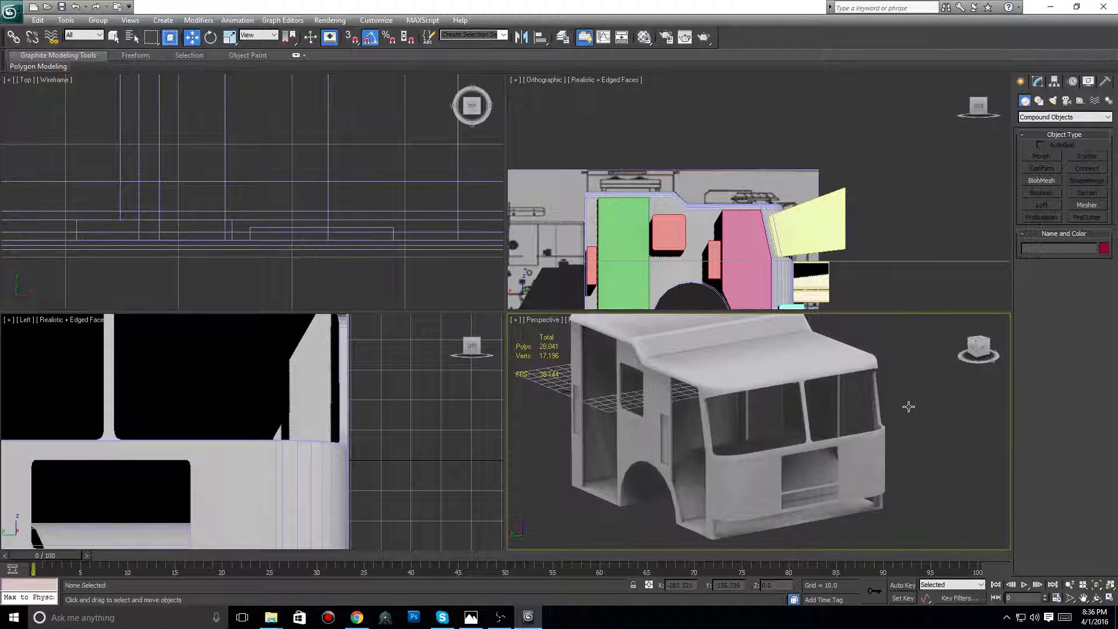
- Examine the cab's windshield pillar and outer side edge from the front without the blueprint
scroll(907, 407, up, 4)
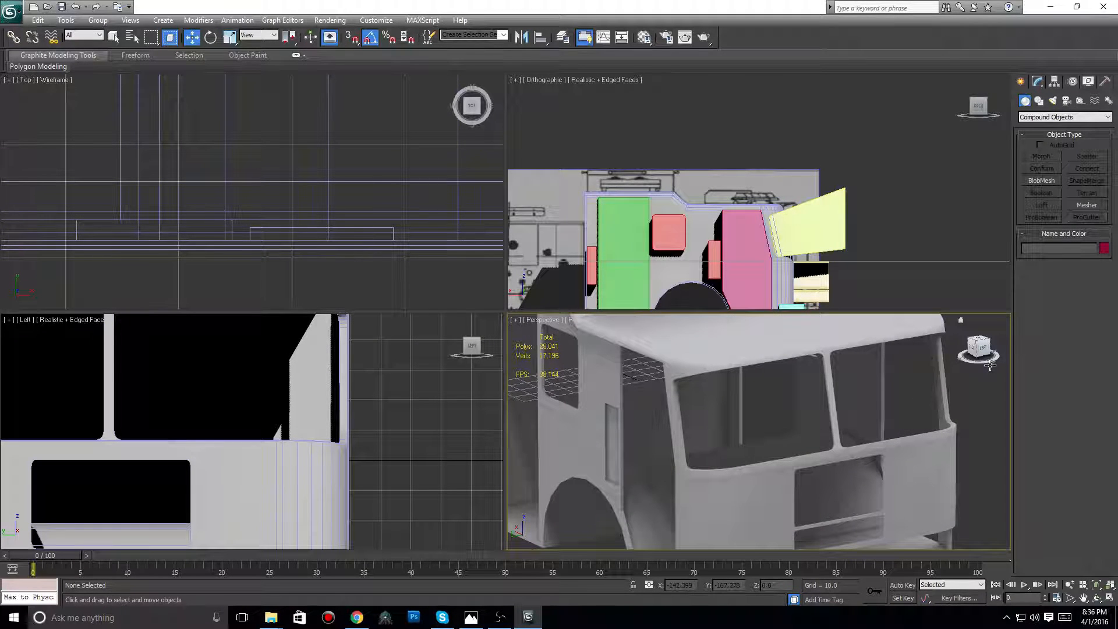
click(990, 364)
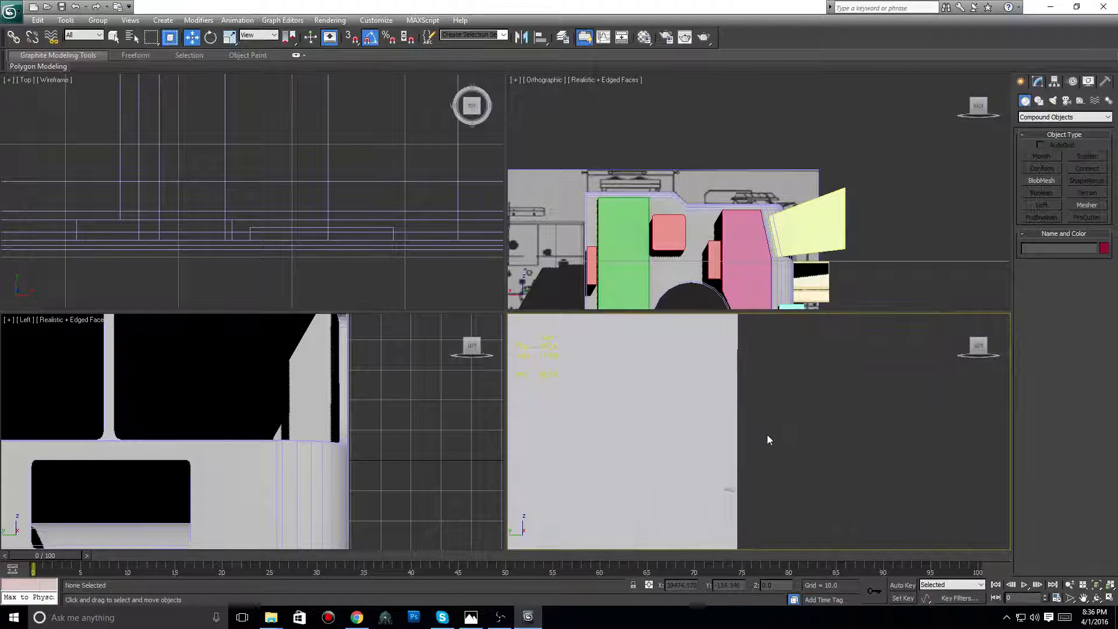
middle_drag(767, 434, 813, 431)
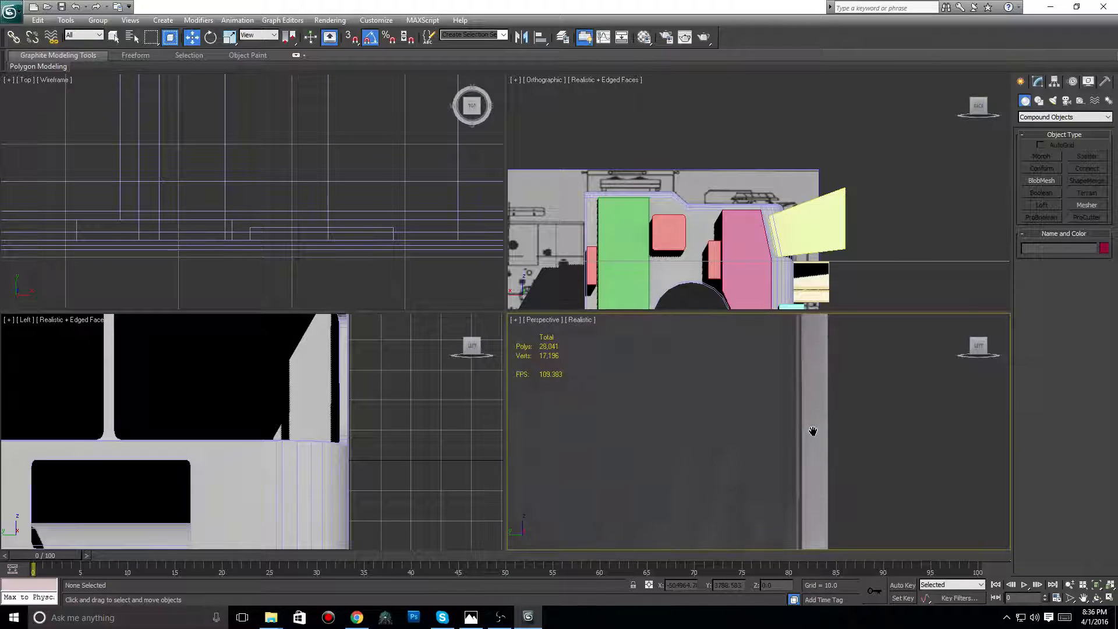
middle_drag(314, 419, 355, 468)
scroll(396, 428, up, 3)
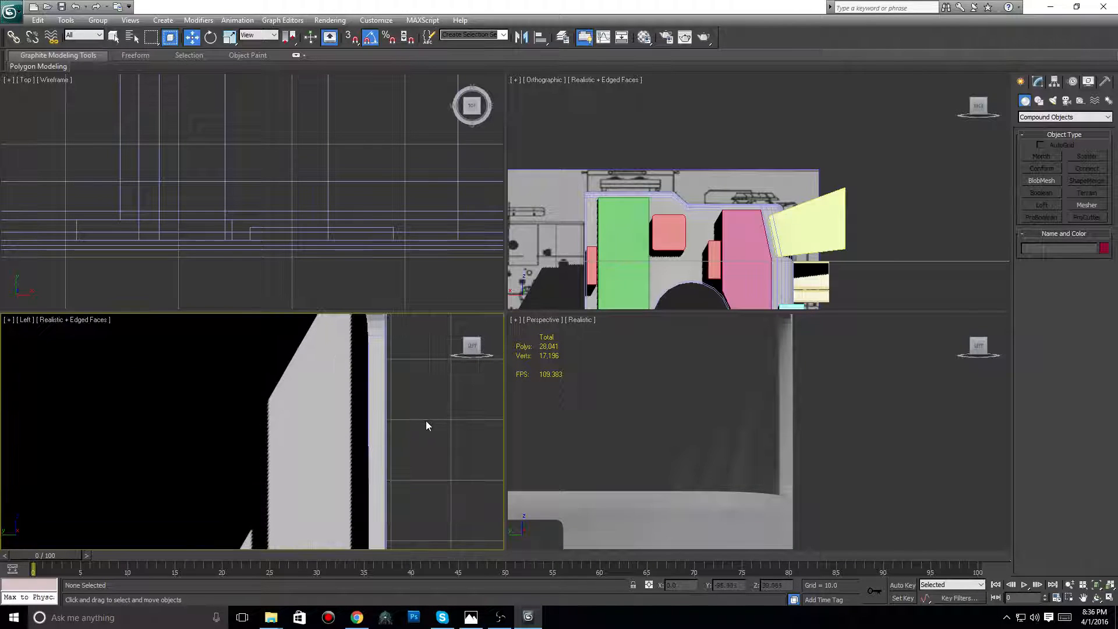
click(980, 346)
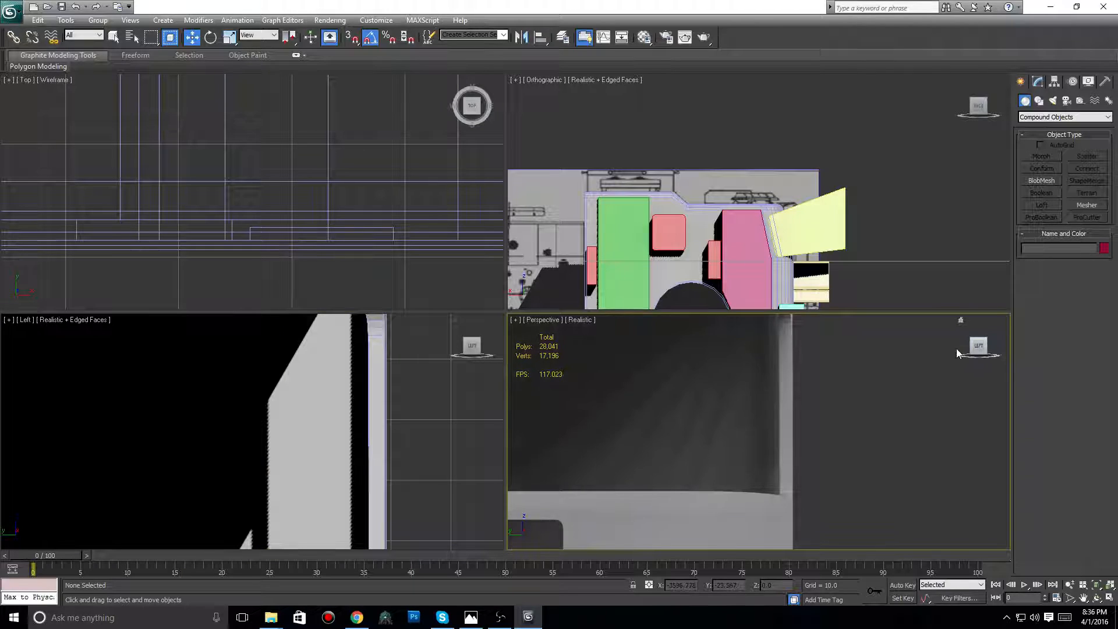
drag(978, 347, 964, 354)
scroll(873, 401, down, 5)
- Select the cab mesh at polygon level and pick the faces of both the front and rear narrow side recesses
click(788, 446)
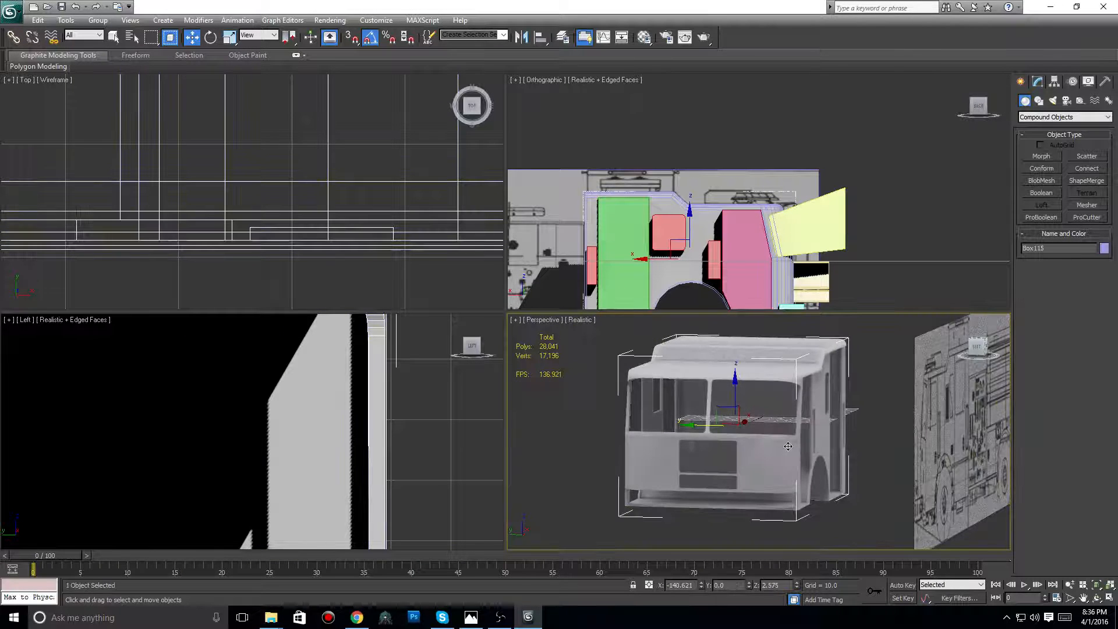
click(1037, 81)
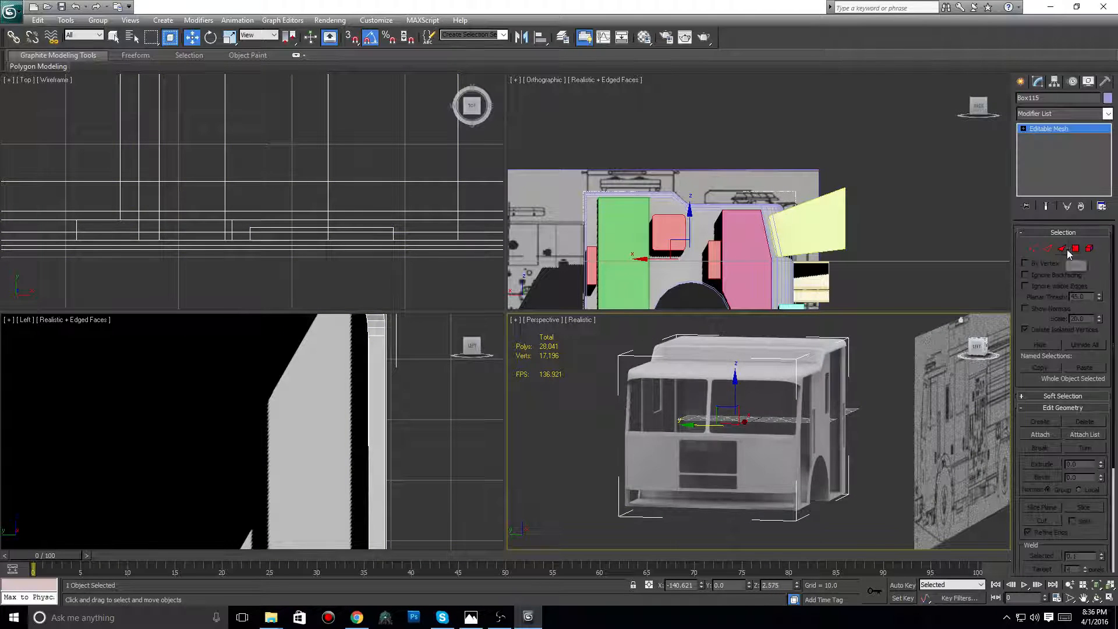
click(1076, 249)
middle_drag(923, 378, 895, 376)
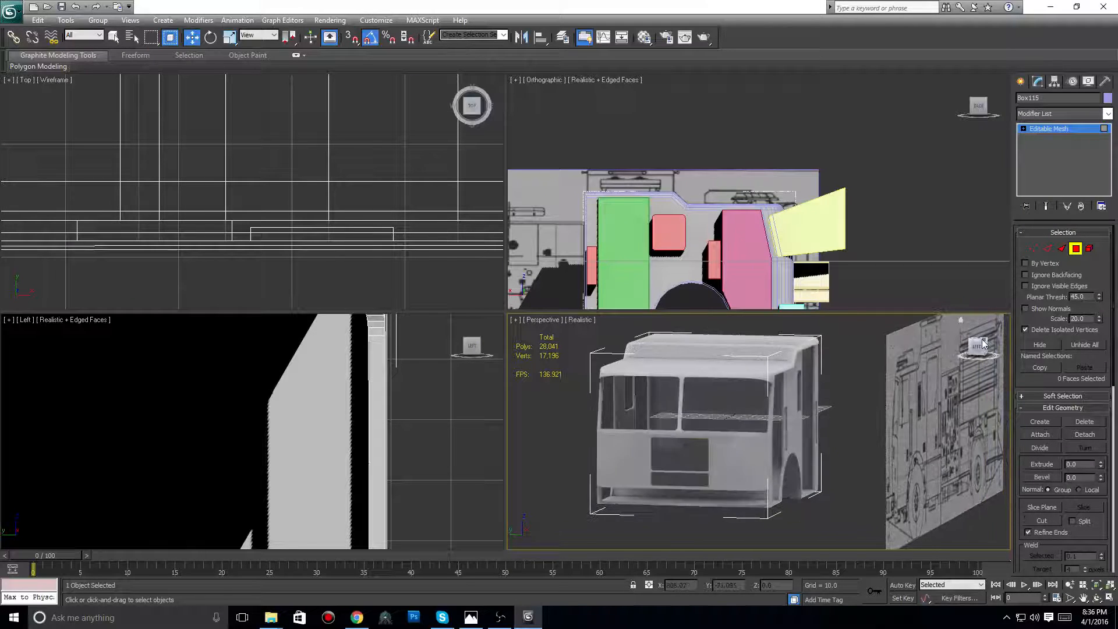
drag(979, 346, 956, 357)
scroll(741, 436, up, 5)
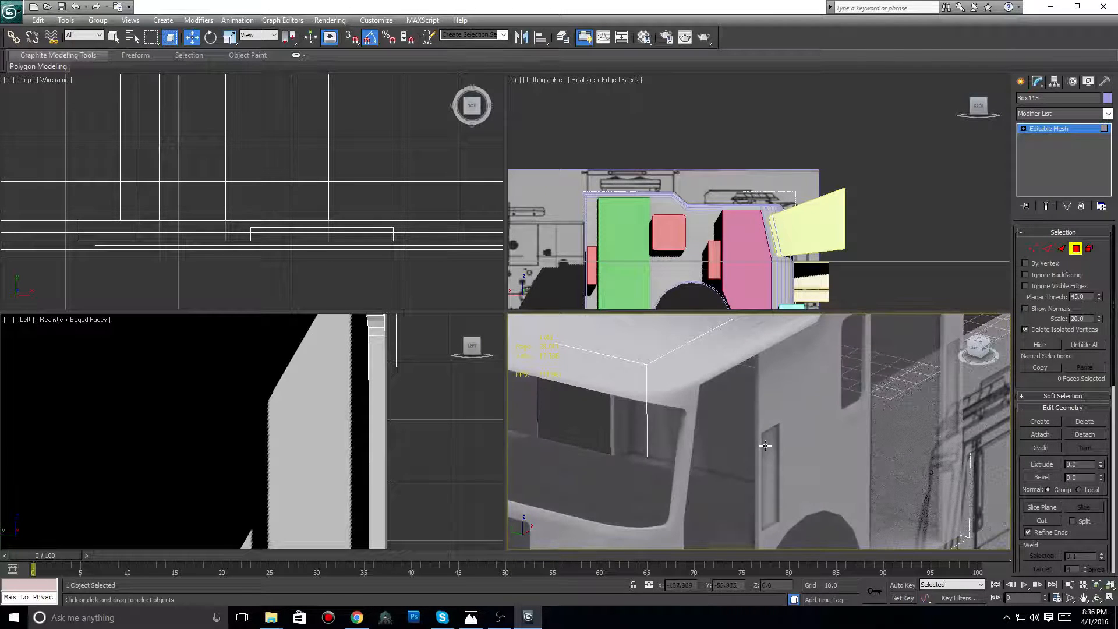
click(766, 446)
middle_drag(765, 446, 640, 532)
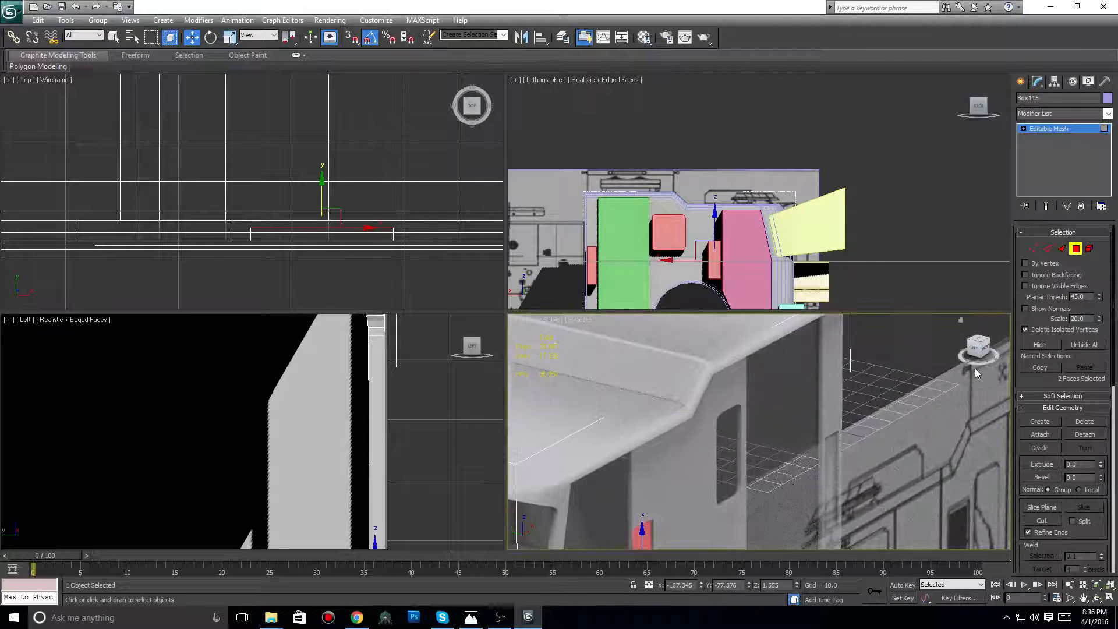
drag(977, 349, 936, 334)
alt+middle_drag(687, 408, 682, 344)
ctrl+click(658, 335)
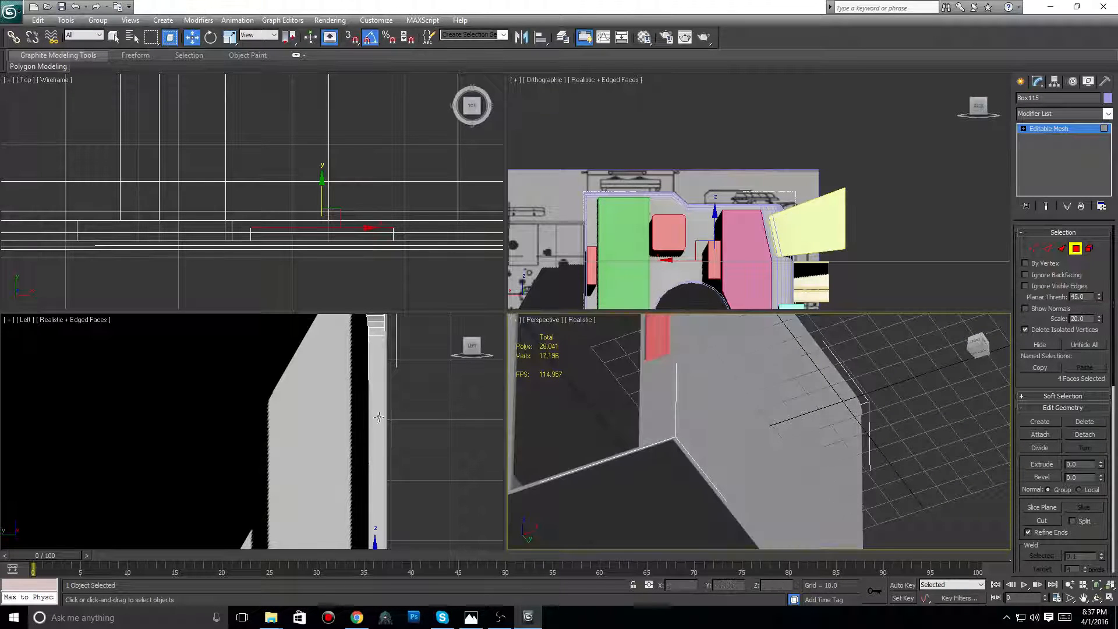
- Move the four selected recess faces slightly inward toward the cab interior and check them on the model
middle_drag(374, 414, 376, 343)
middle_drag(403, 458, 391, 415)
scroll(391, 415, up, 2)
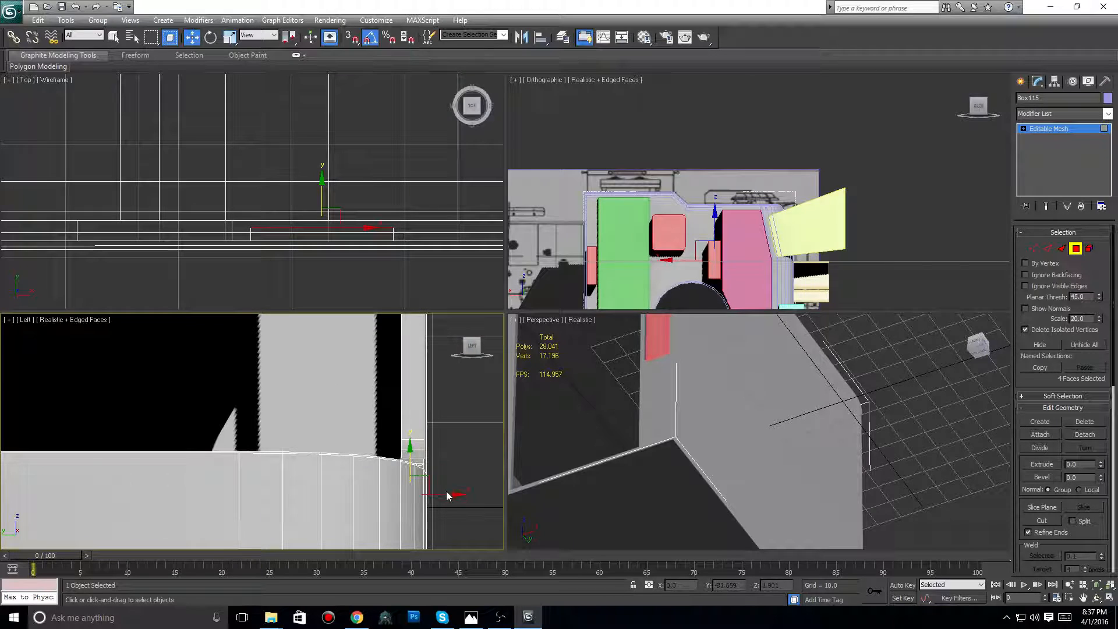
drag(447, 494, 439, 494)
scroll(645, 433, down, 6)
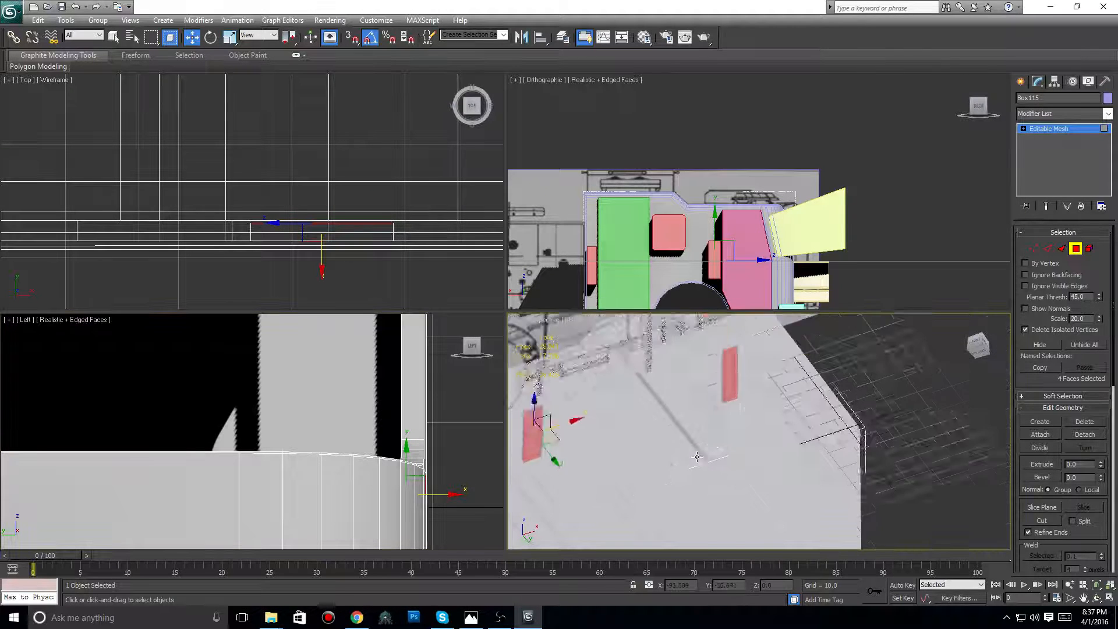
middle_drag(645, 432, 692, 459)
scroll(691, 458, up, 6)
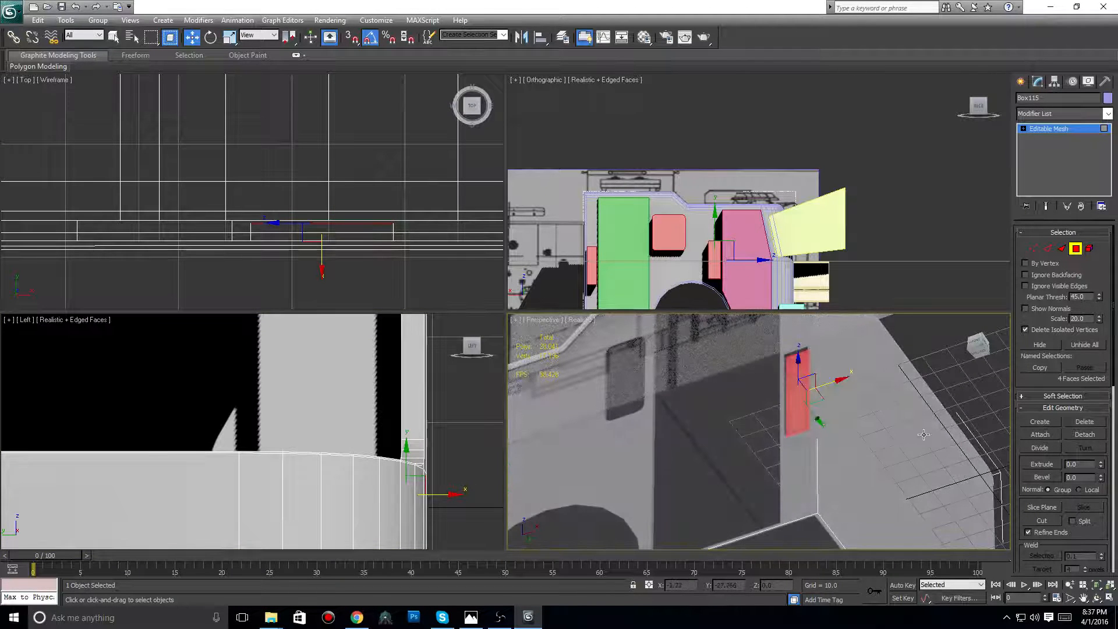
- Clear the face selection and examine the narrow side recesses and the whole cab from several angles
click(734, 482)
scroll(695, 506, down, 5)
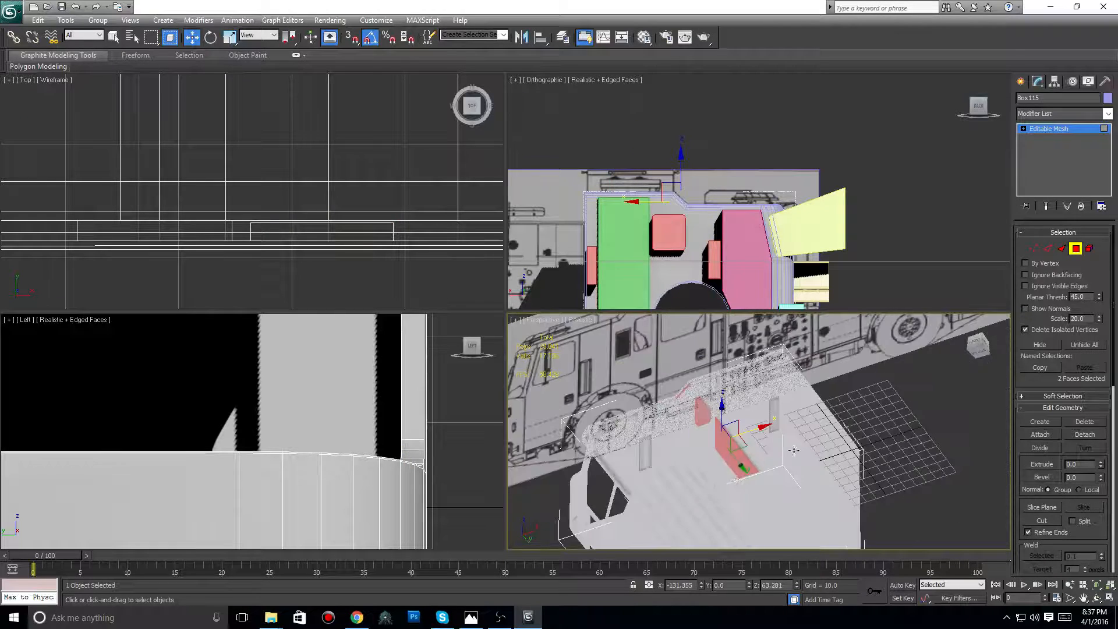
click(932, 511)
scroll(931, 512, up, 3)
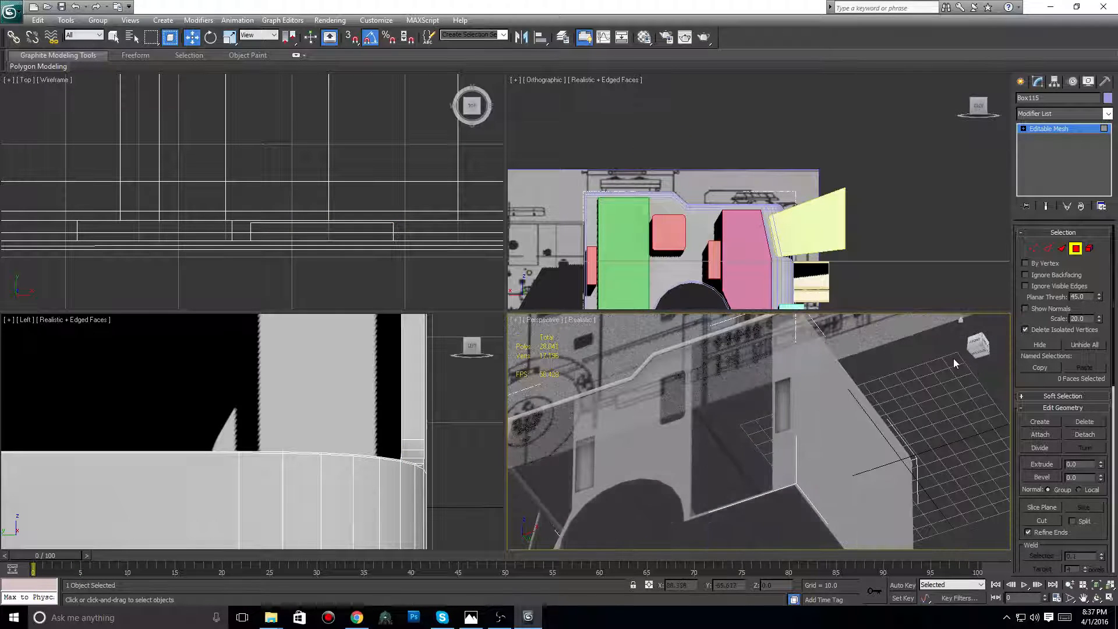
scroll(814, 402, up, 8)
scroll(815, 402, up, 2)
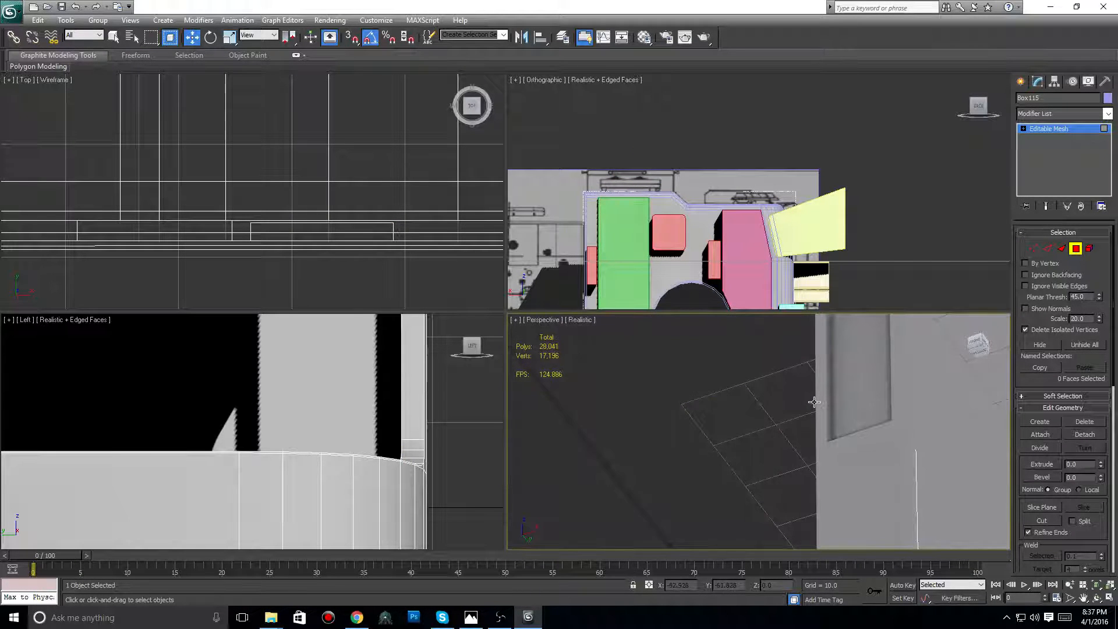
scroll(814, 402, down, 6)
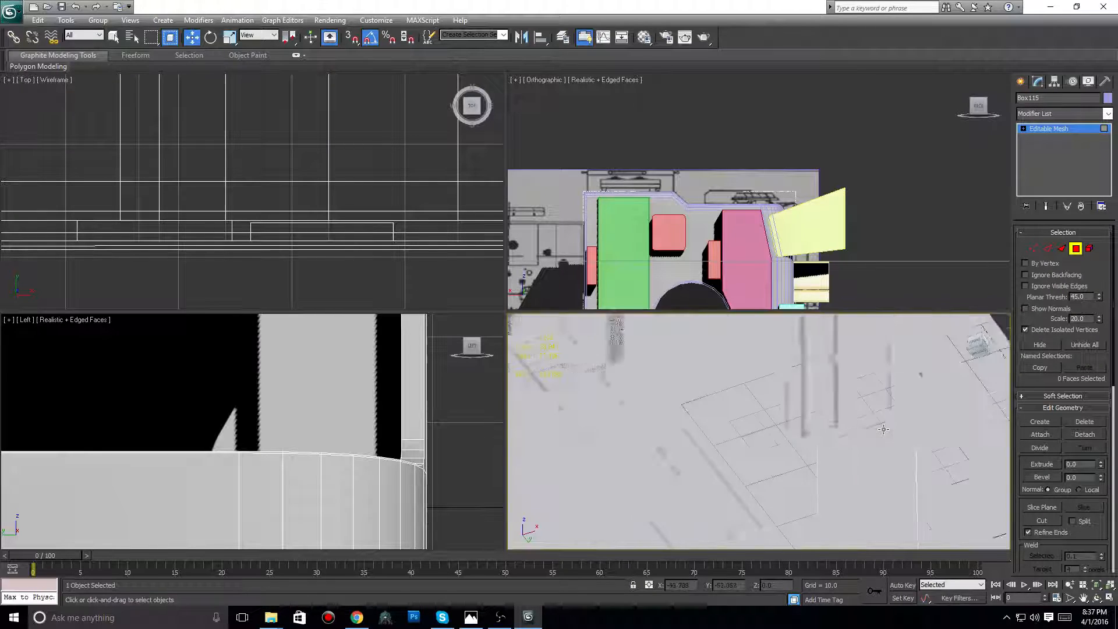
alt+middle_drag(883, 429, 956, 395)
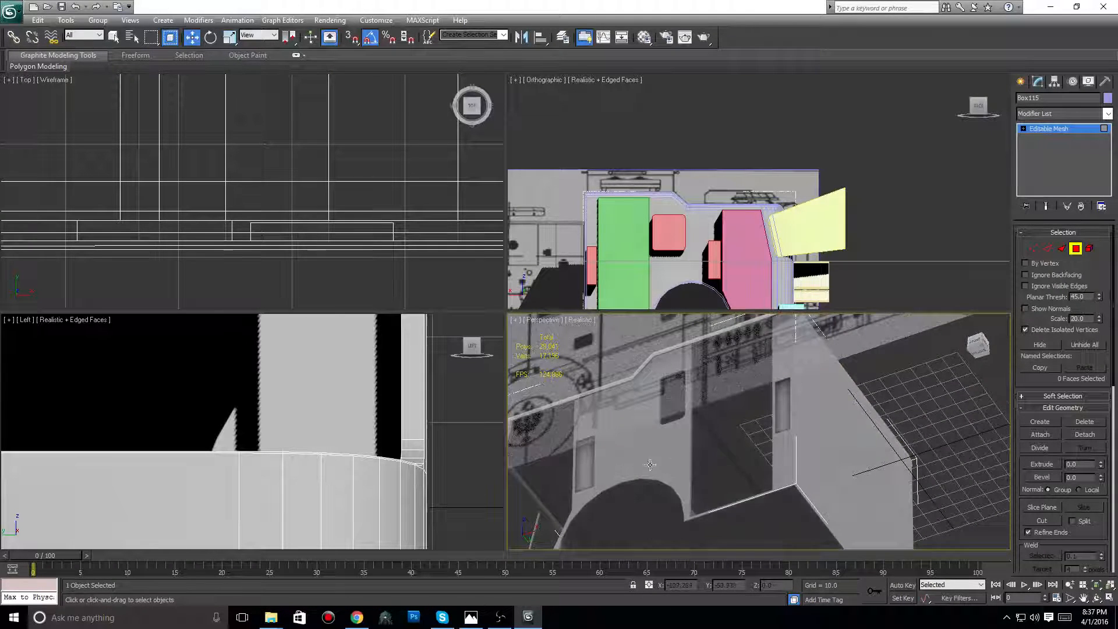
alt+middle_drag(821, 454, 883, 388)
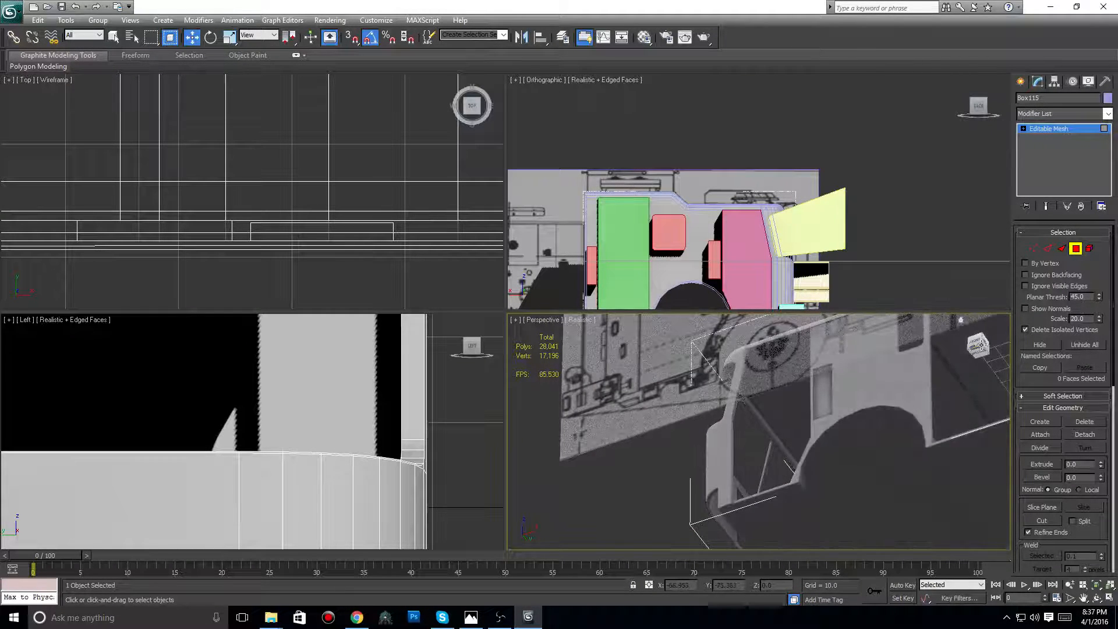
drag(980, 345, 989, 376)
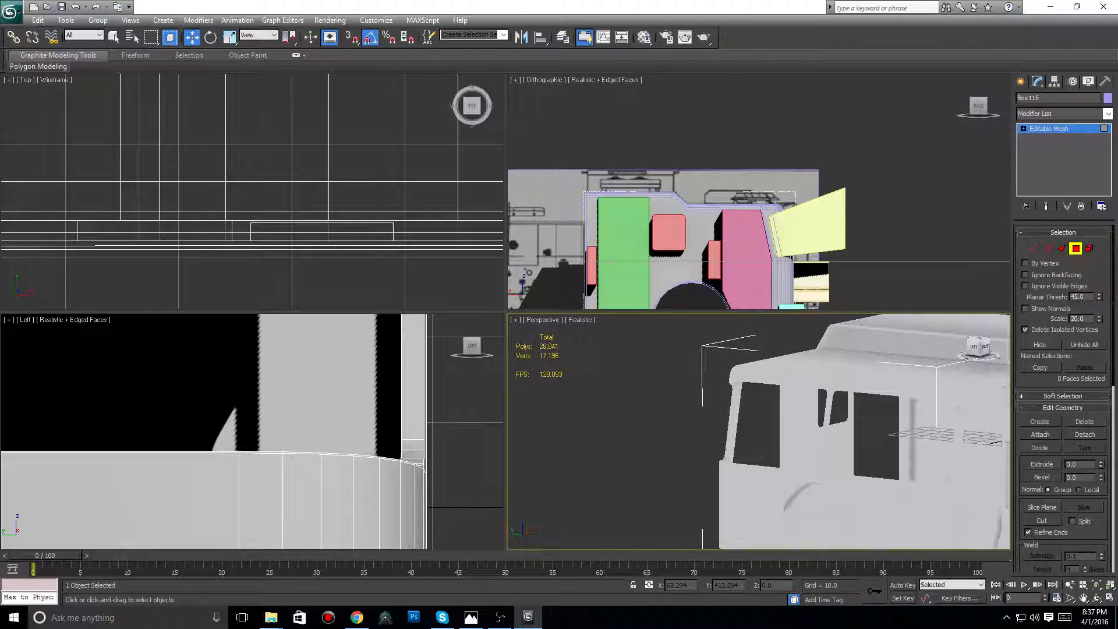
alt+middle_drag(783, 445, 854, 481)
scroll(854, 480, down, 5)
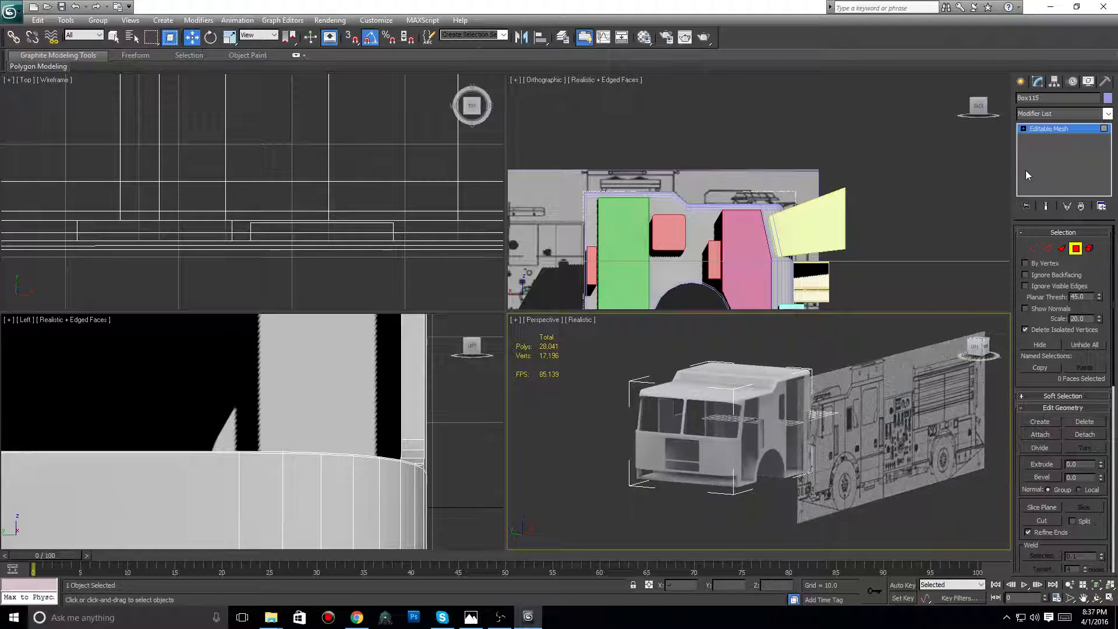
- Leave face editing on the cab and hide the side blueprint plane beside it
click(1020, 81)
click(887, 432)
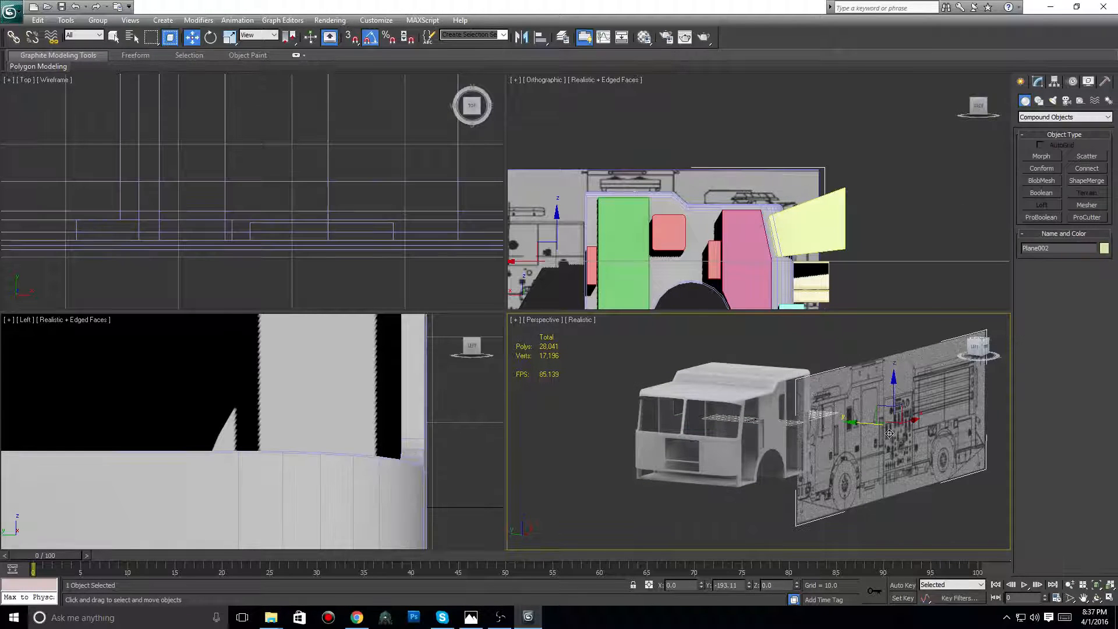
right_click(886, 430)
click(907, 399)
scroll(842, 436, up, 6)
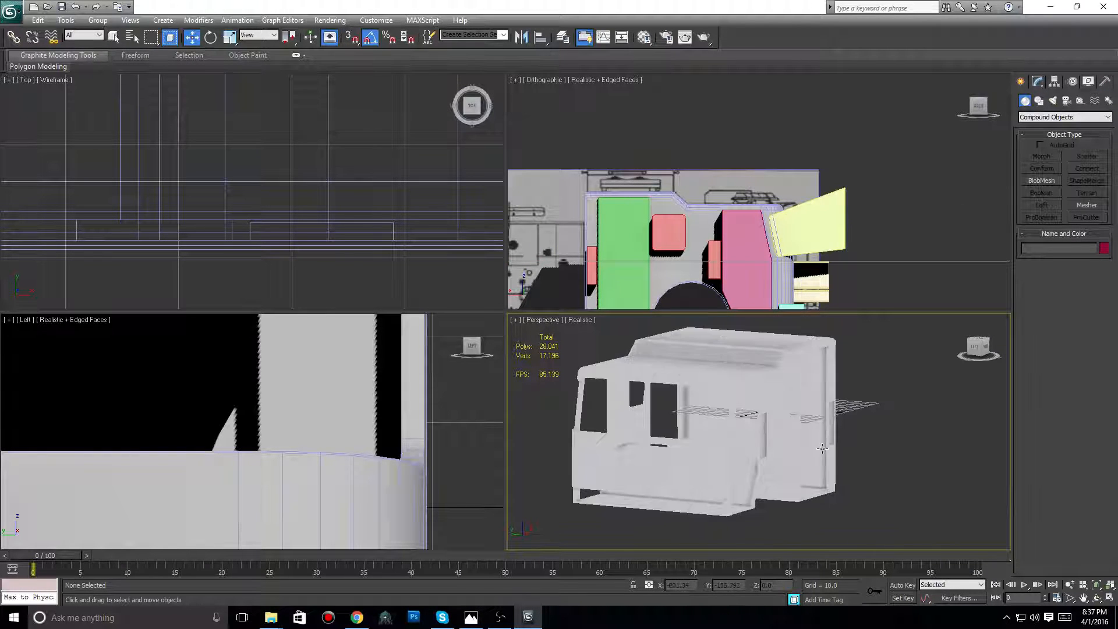
- Frame the whole cab at a front three-quarter angle and render the Perspective view as a single frame
scroll(904, 418, down, 4)
alt+middle_drag(904, 418, 897, 388)
mouse_move(814, 420)
middle_down()
mouse_move(866, 441)
mouse_move(854, 446)
middle_up()
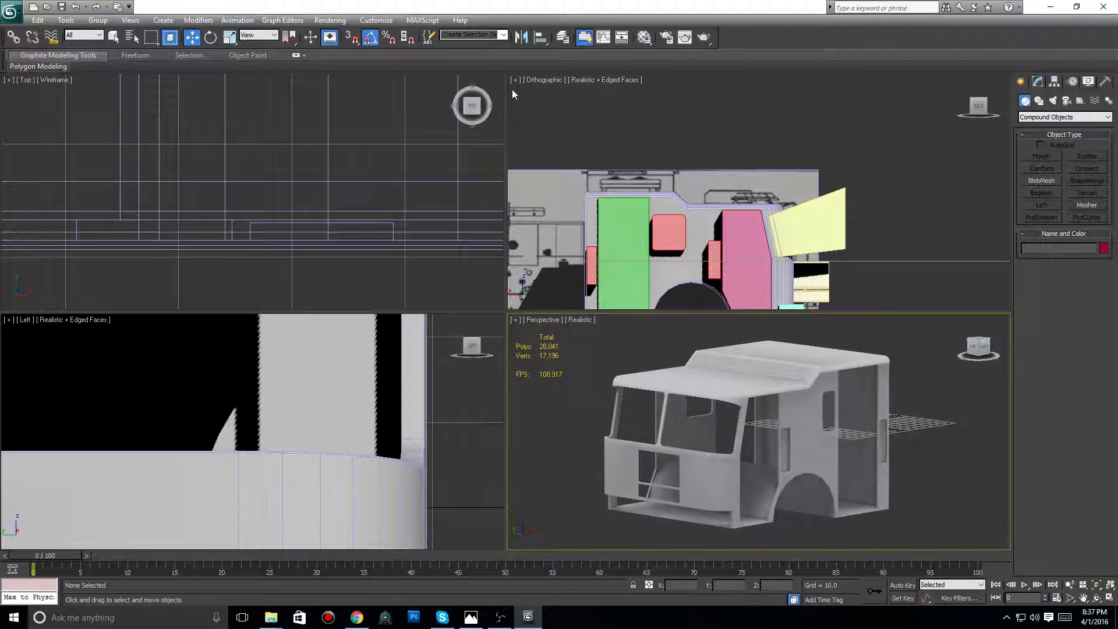
click(330, 21)
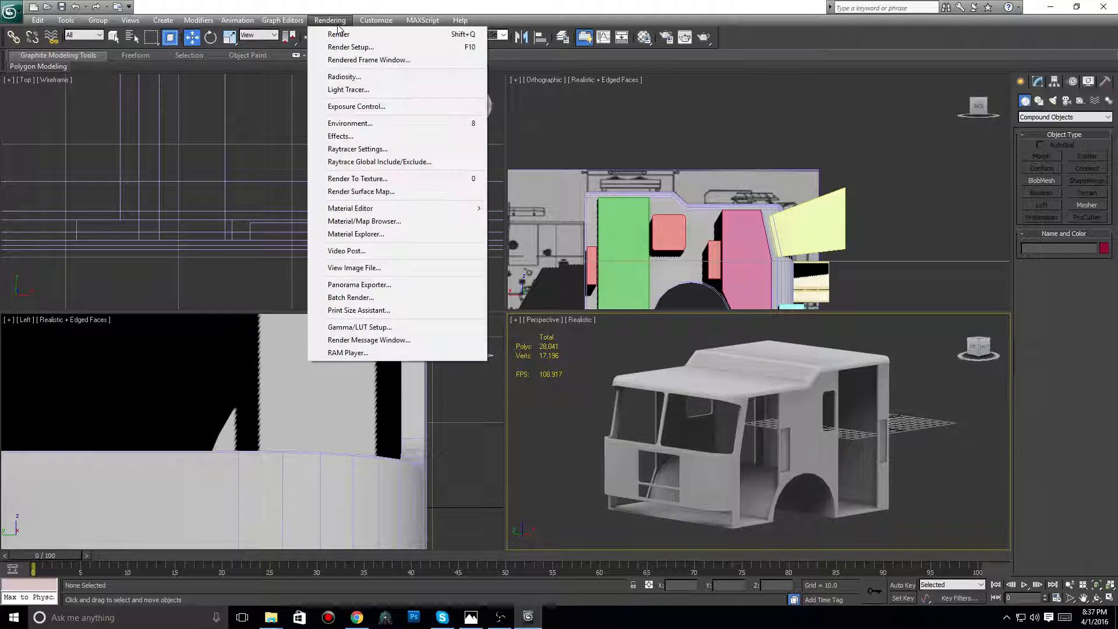
click(358, 48)
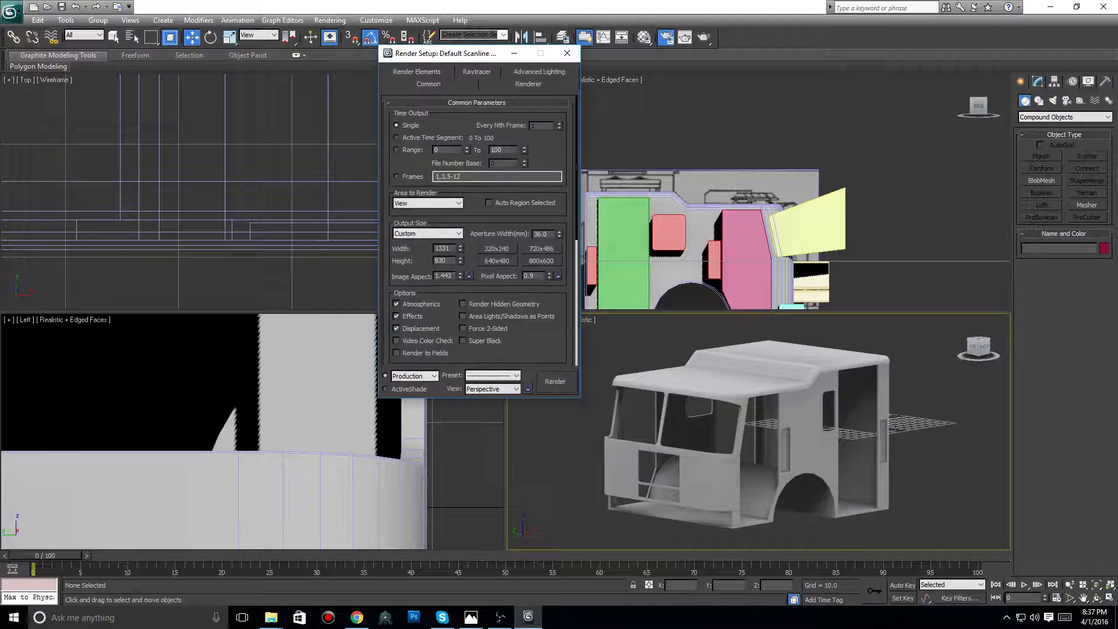
click(553, 381)
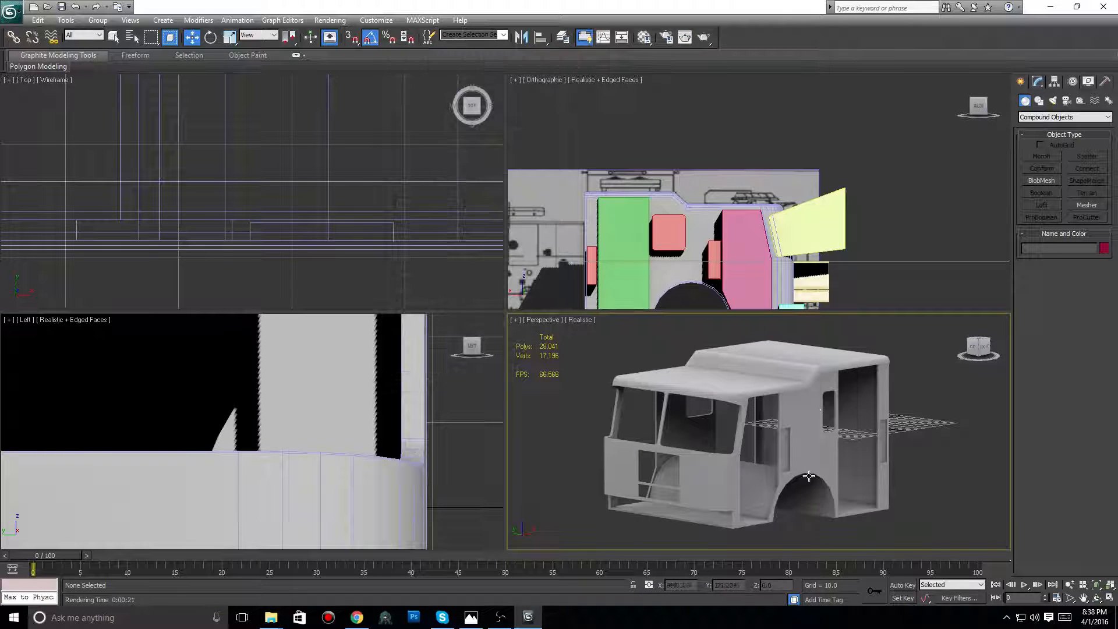
- Select the cab mesh again at polygon level and pick the faces of the front and rear narrow side recesses
mouse_move(978, 348)
mouse_down()
mouse_move(968, 357)
mouse_move(975, 350)
mouse_up()
click(829, 396)
click(1038, 81)
scroll(932, 372, up, 5)
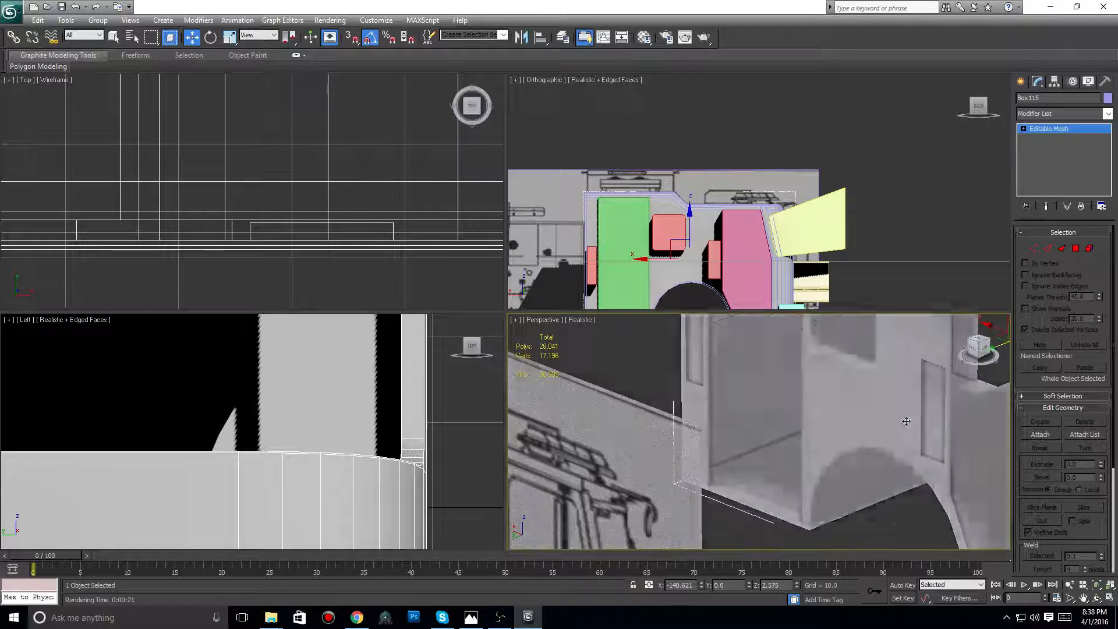
middle_drag(931, 362, 833, 428)
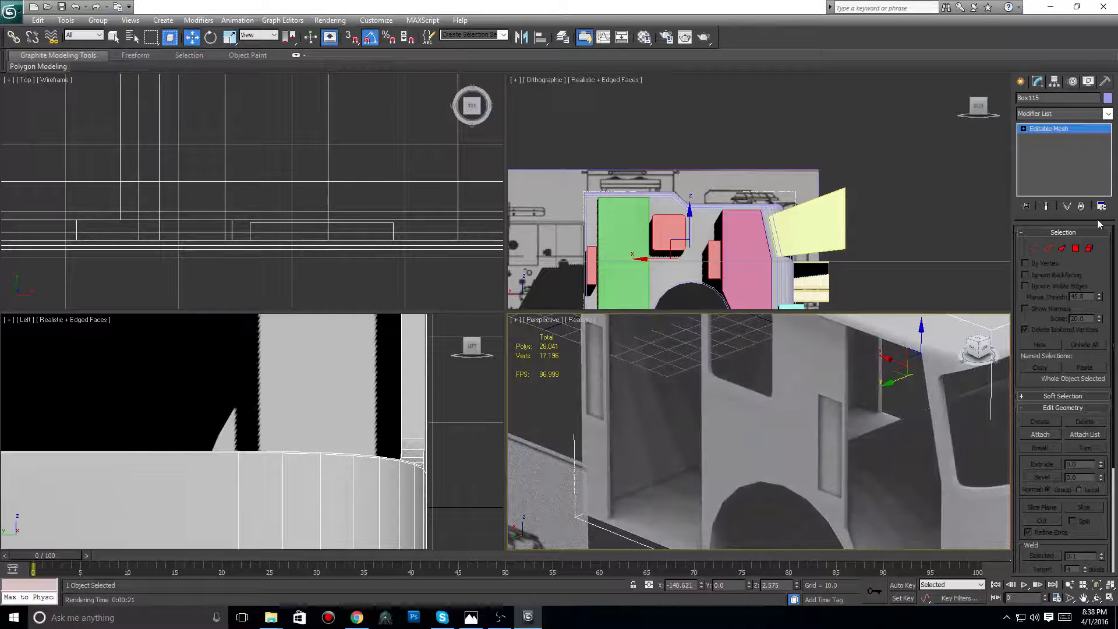
click(1076, 248)
click(830, 443)
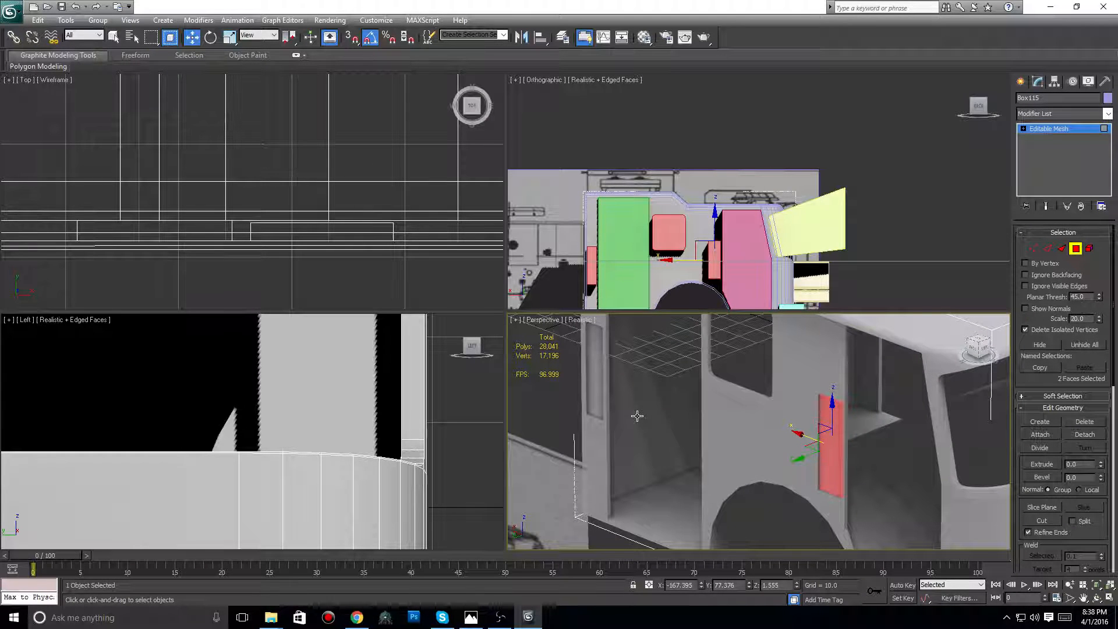
ctrl+click(595, 381)
- Move the four selected recess faces farther inward along the Left view's horizontal axis, toward the cab interior
scroll(175, 402, down, 3)
middle_drag(131, 402, 431, 393)
middle_drag(90, 410, 260, 397)
scroll(320, 146, down, 3)
middle_drag(320, 145, 327, 231)
scroll(309, 175, down, 3)
middle_drag(306, 105, 317, 210)
scroll(319, 214, up, 3)
scroll(315, 231, up, 4)
middle_drag(338, 140, 262, 233)
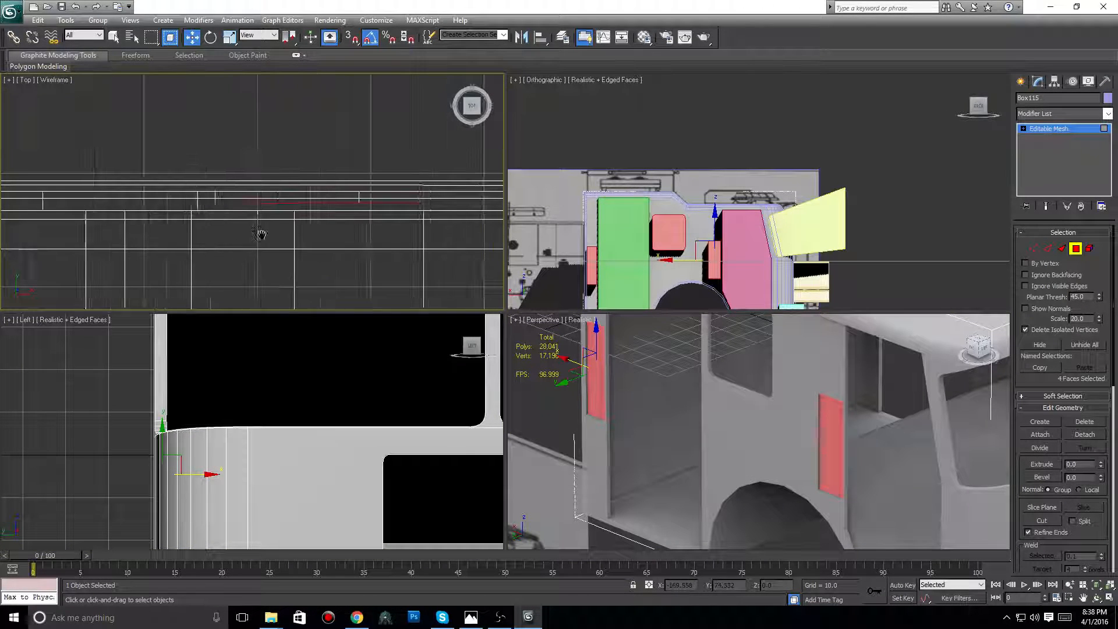
scroll(261, 233, up, 2)
middle_drag(214, 470, 217, 468)
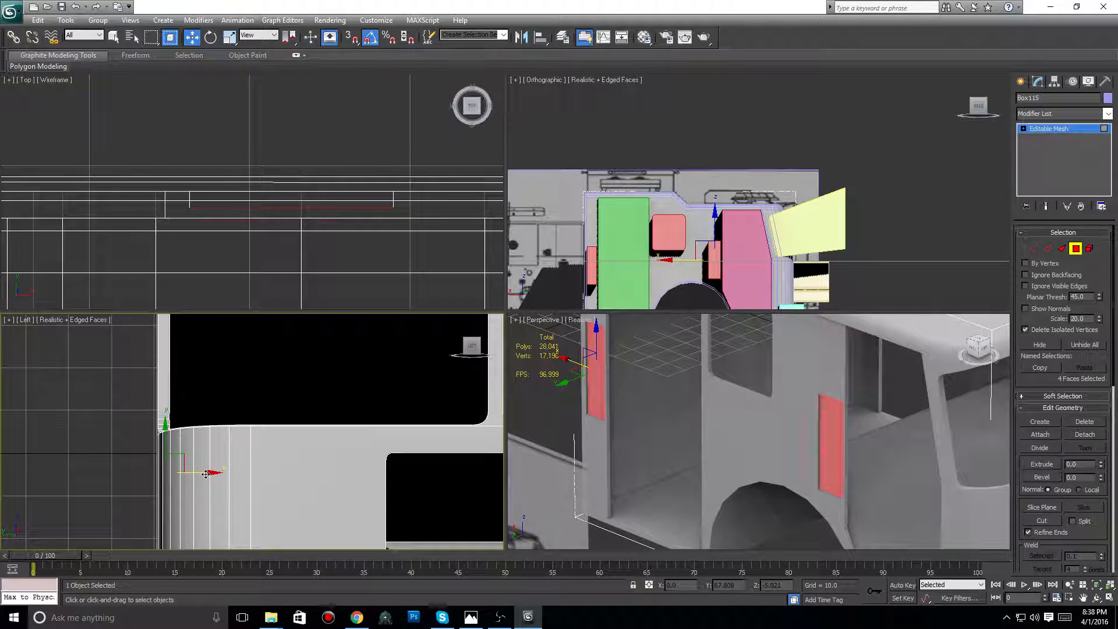
drag(206, 474, 217, 472)
- Show the Left view as wireframe and move the recess faces slightly back outward within the wall thickness
middle_drag(197, 416, 242, 477)
scroll(243, 430, down, 2)
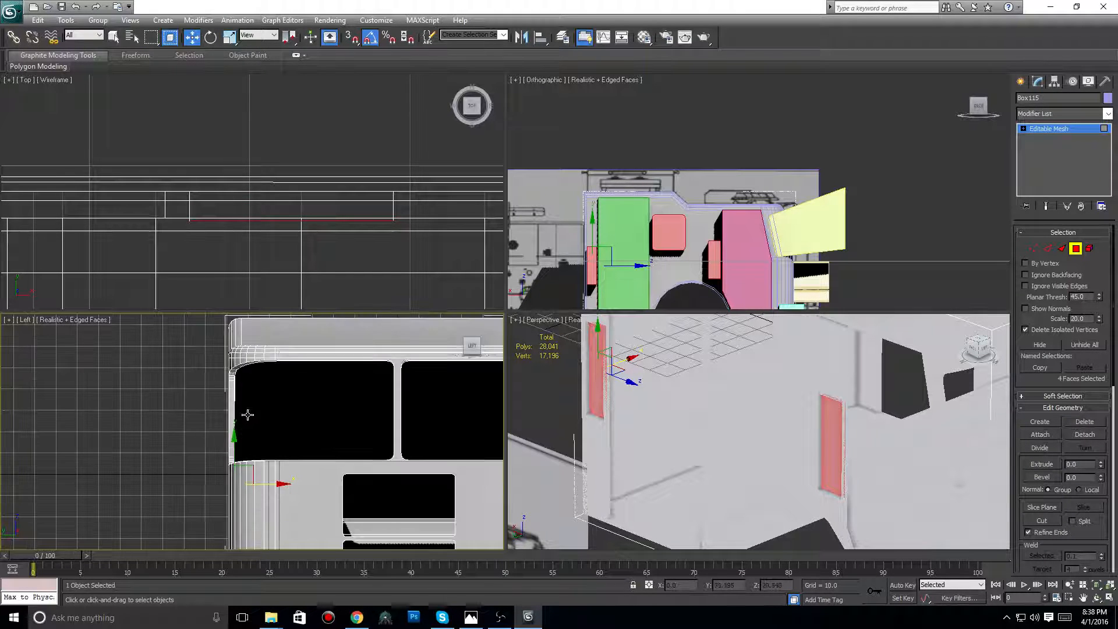
scroll(248, 410, up, 1)
click(68, 320)
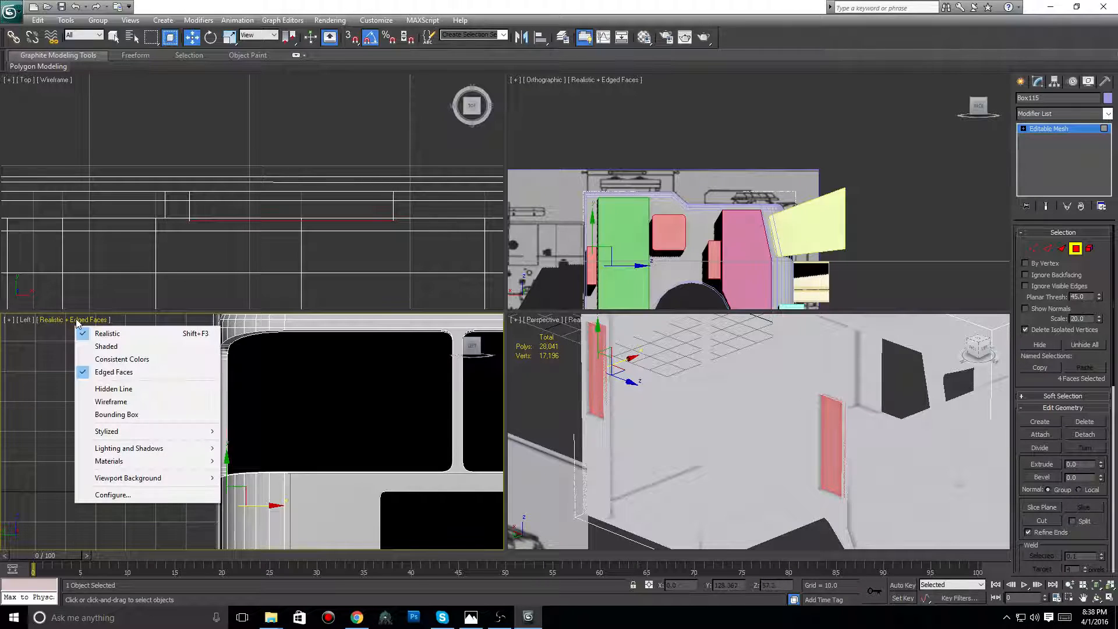
click(125, 402)
middle_drag(212, 438, 232, 396)
scroll(231, 395, up, 3)
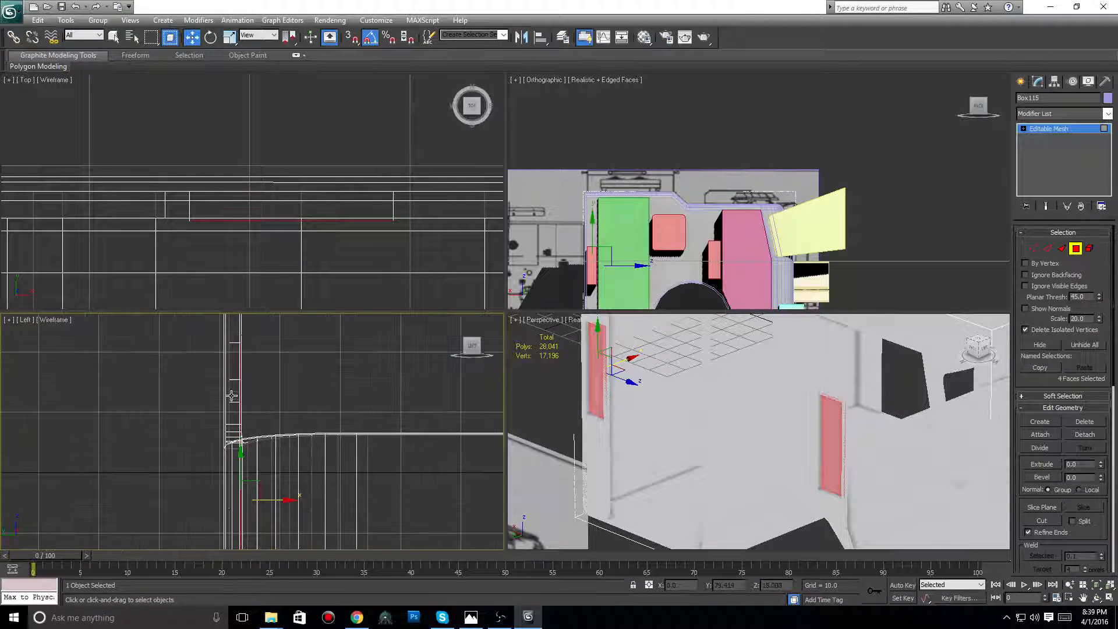
drag(282, 499, 273, 504)
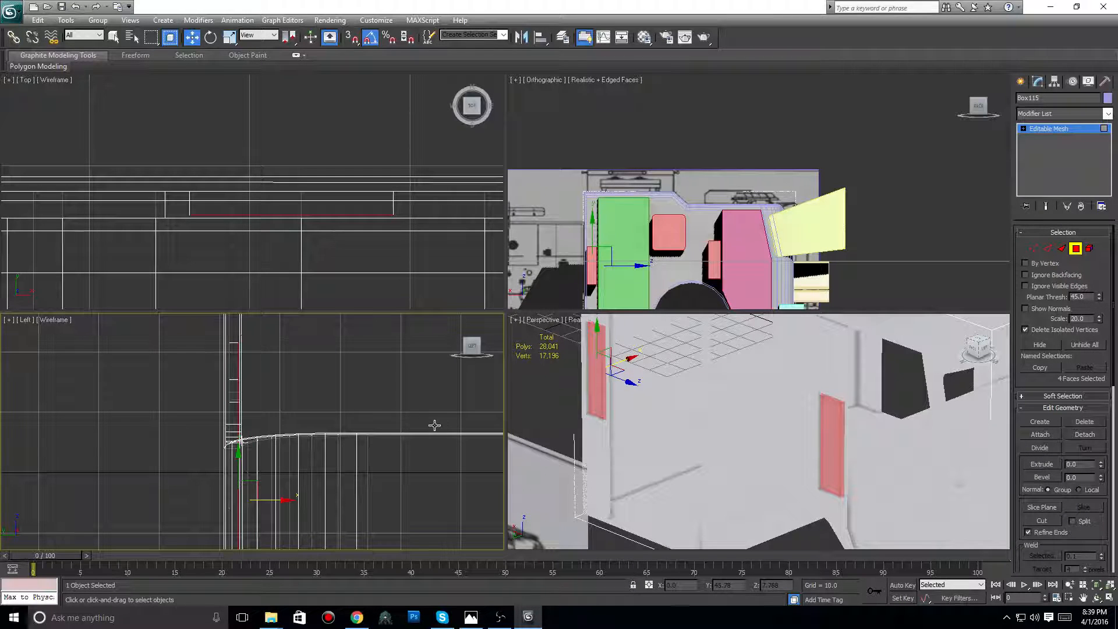
- Check the recess depth through the windshield opening and make a fine sideways adjustment to the selected faces
middle_drag(968, 389, 909, 400)
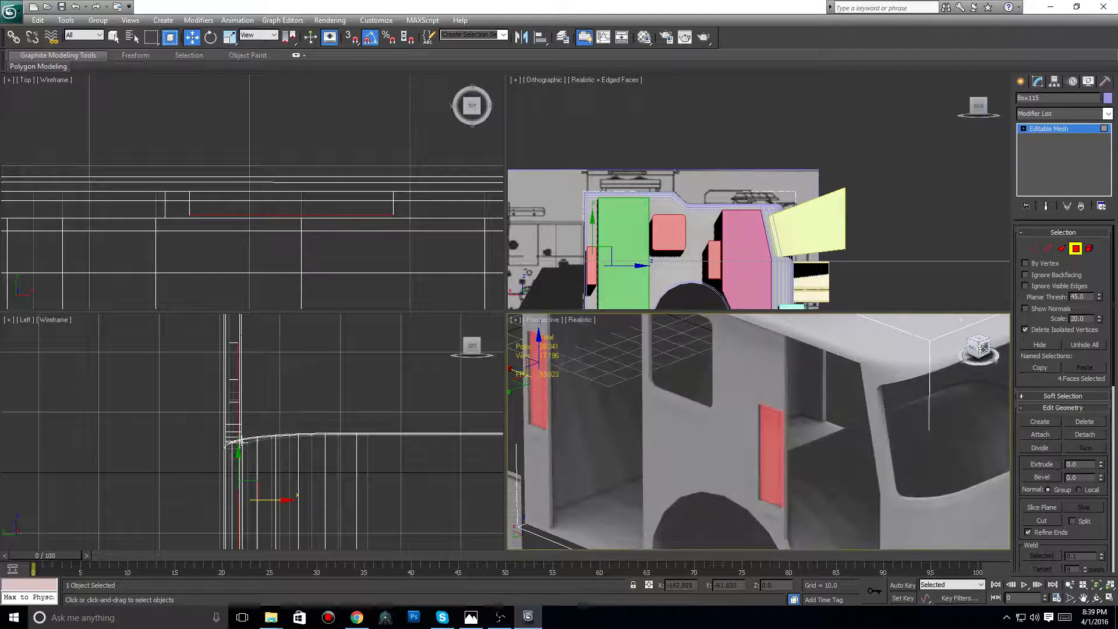
drag(983, 350, 926, 353)
scroll(557, 432, up, 6)
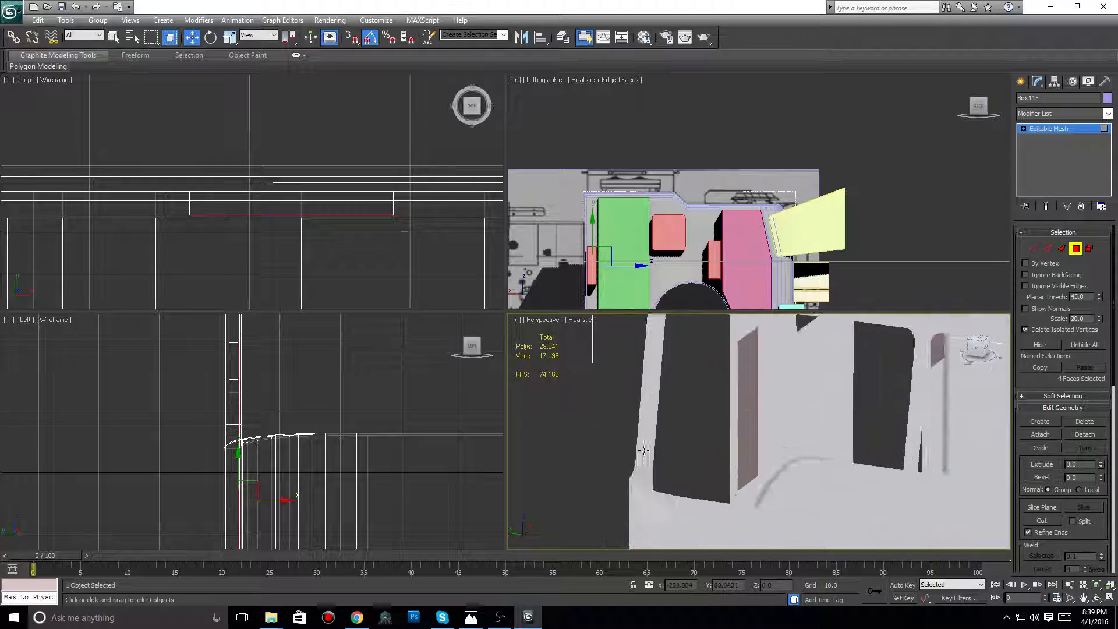
middle_drag(276, 490, 282, 493)
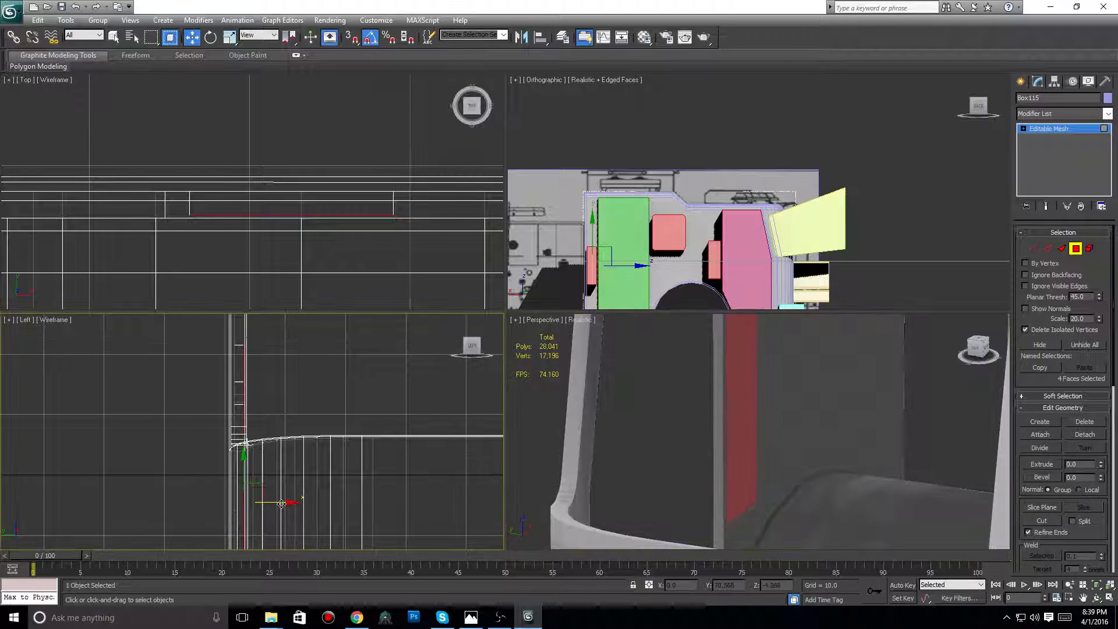
mouse_move(282, 502)
mouse_down()
mouse_move(304, 502)
mouse_move(281, 502)
mouse_up()
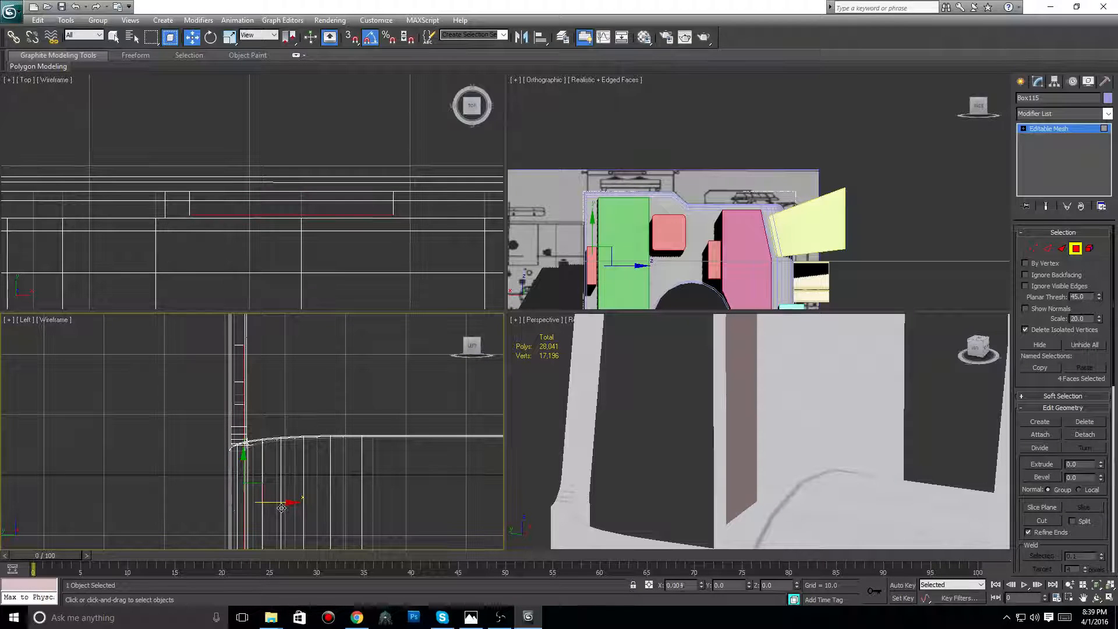
- Examine the recess faces against the cab's inner wall in wireframe and through the windshield, and clear the face selection
scroll(279, 242, down, 5)
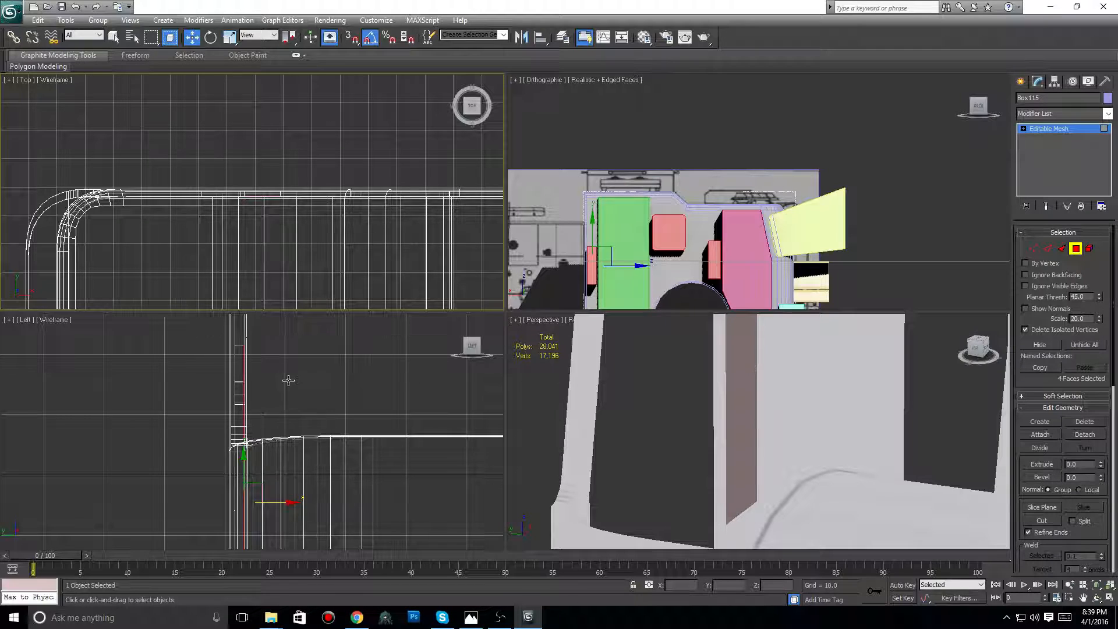
scroll(289, 380, down, 2)
scroll(317, 369, down, 4)
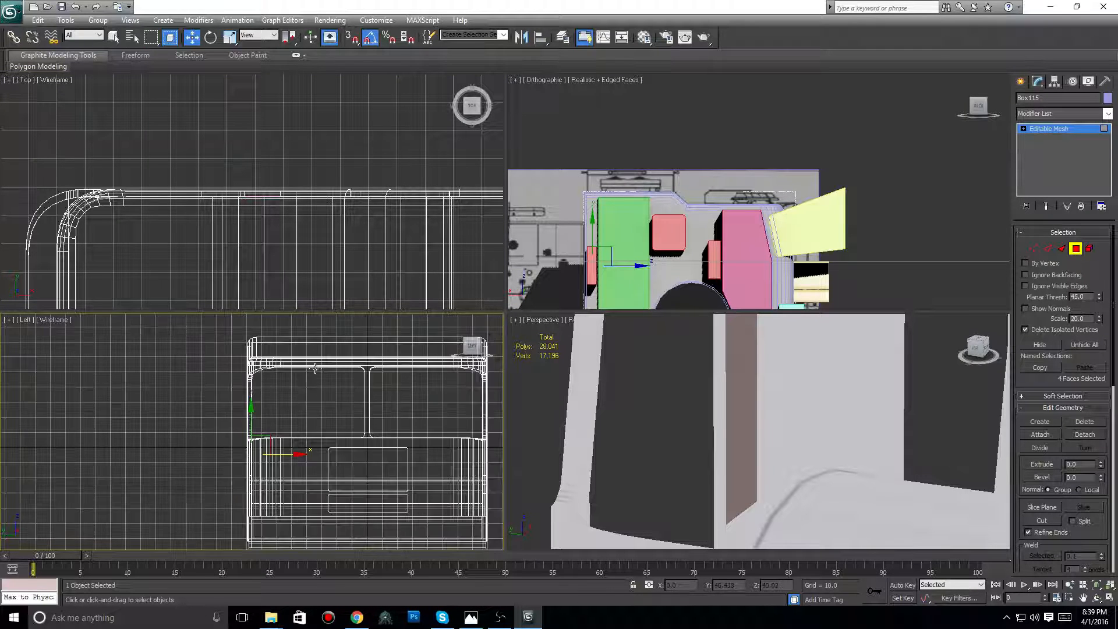
scroll(315, 368, up, 5)
scroll(814, 452, down, 5)
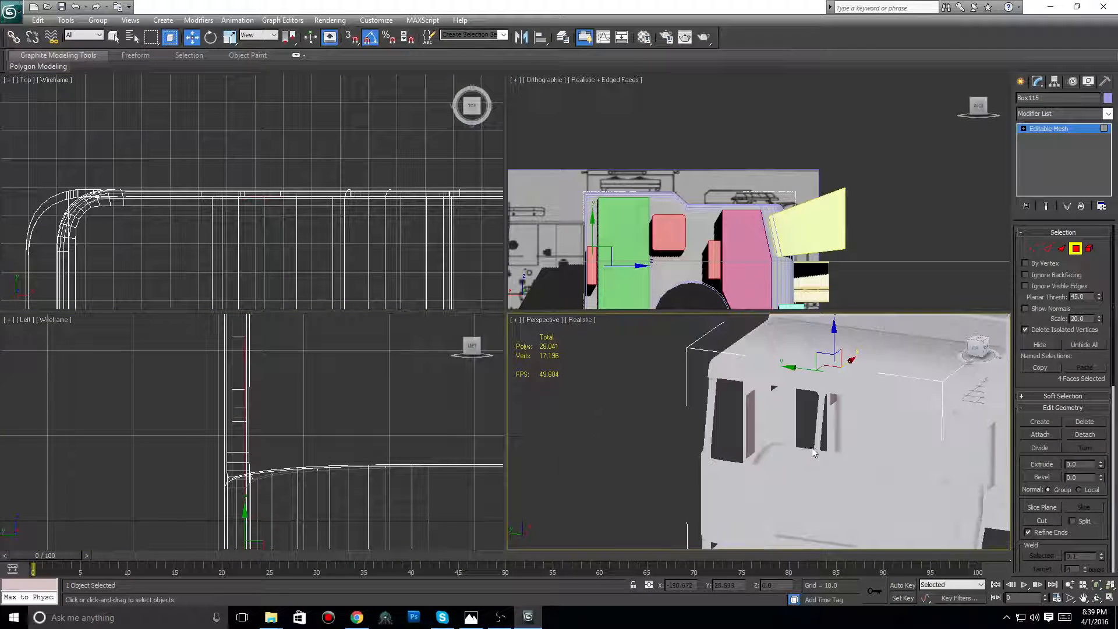
scroll(813, 452, up, 6)
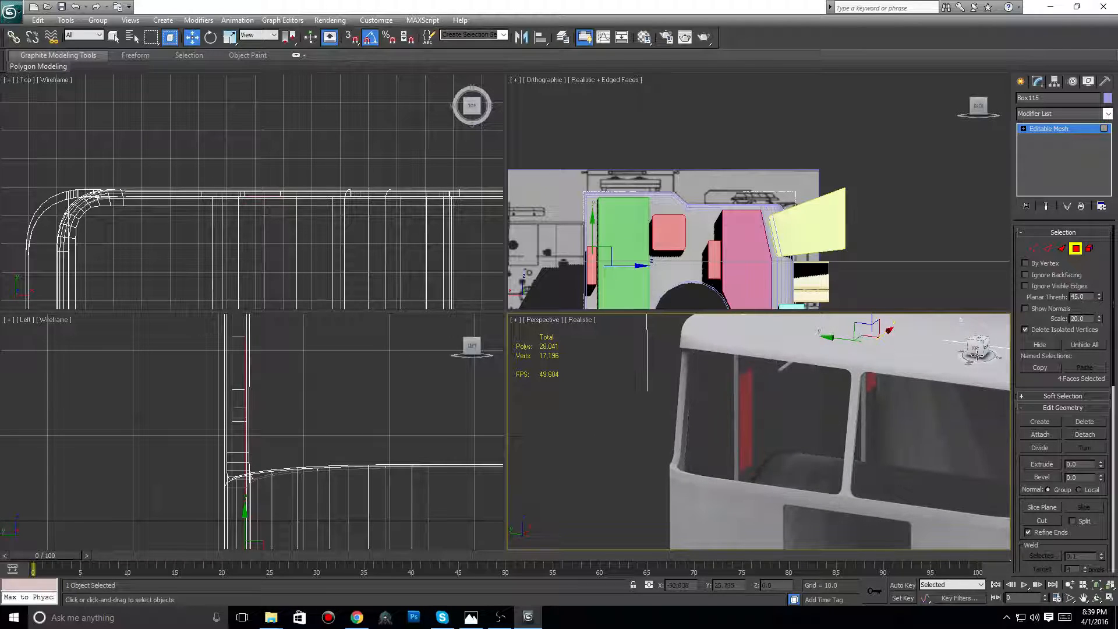
scroll(860, 422, up, 4)
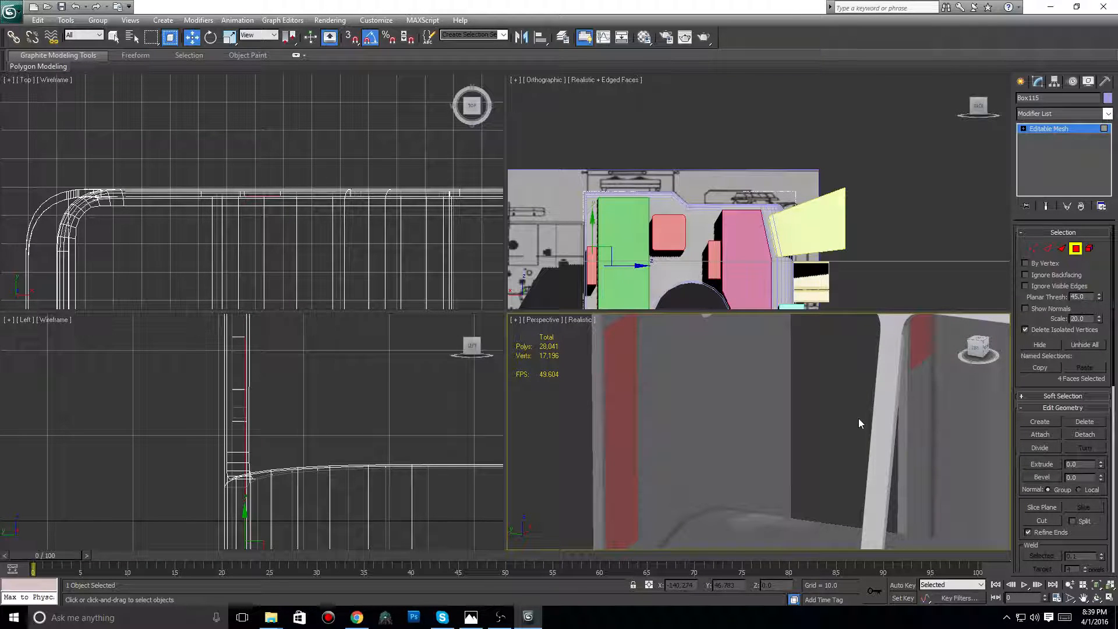
scroll(859, 418, down, 10)
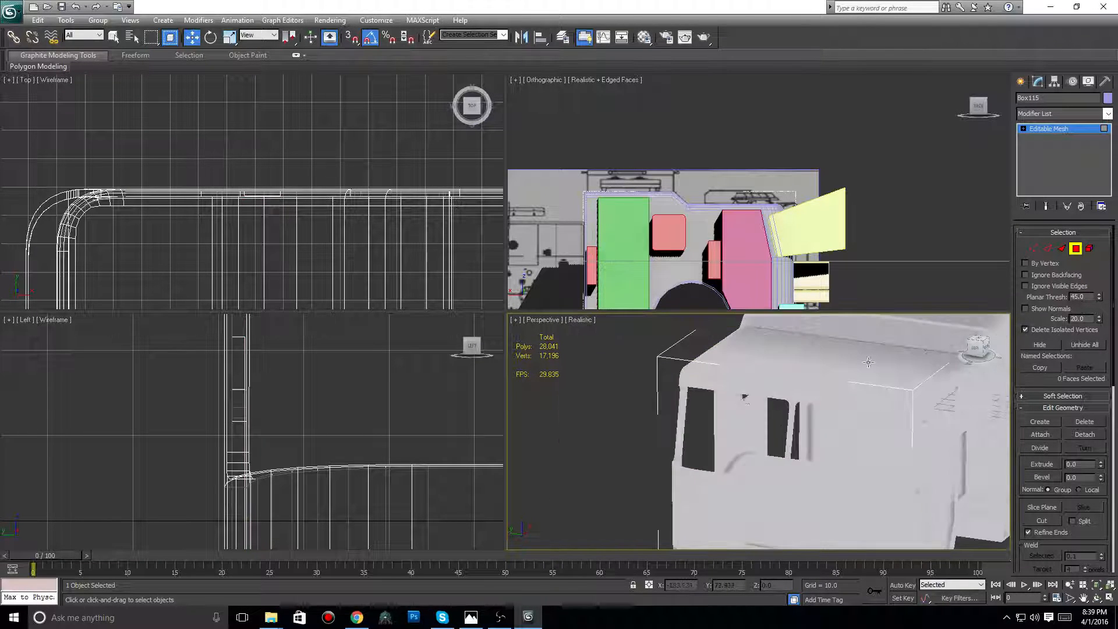
drag(979, 348, 559, 359)
- Check the recording status in Open Broadcaster Software and return to the cab model in 3ds Max
click(505, 616)
drag(623, 145, 625, 133)
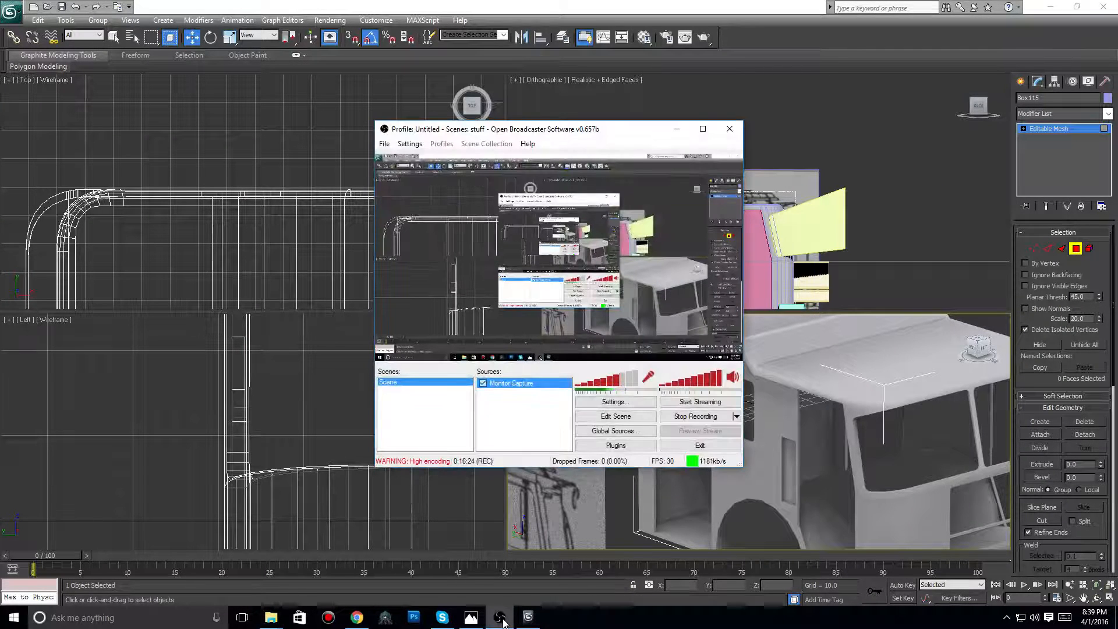
click(677, 129)
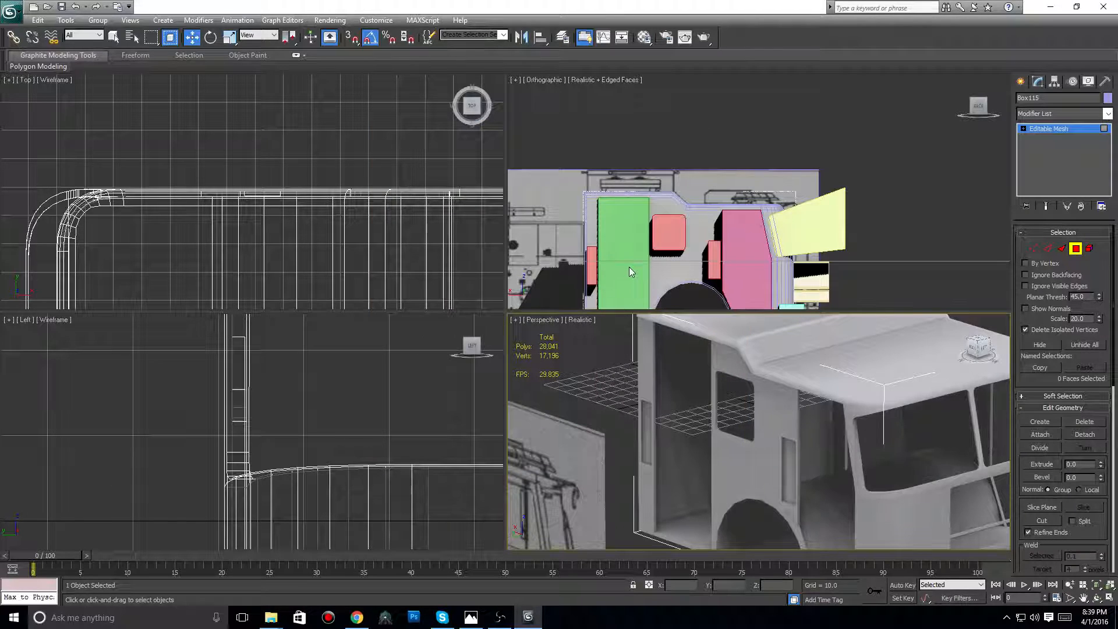
- Unhide all objects in the scene and leave the cab's polygon editing level
scroll(770, 428, down, 10)
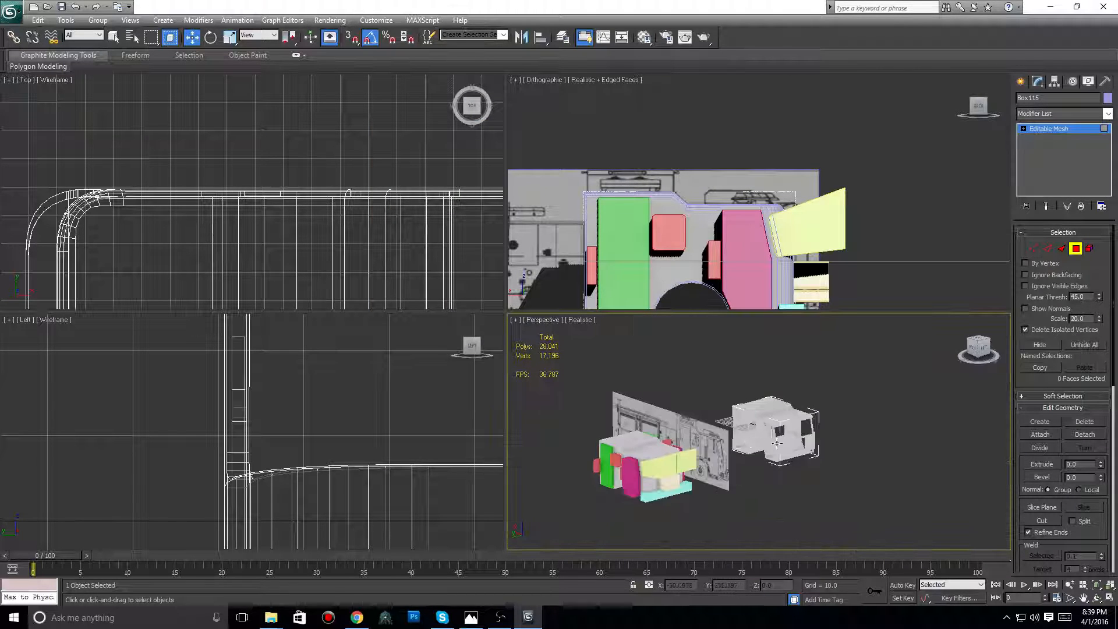
scroll(770, 428, up, 9)
right_click(741, 418)
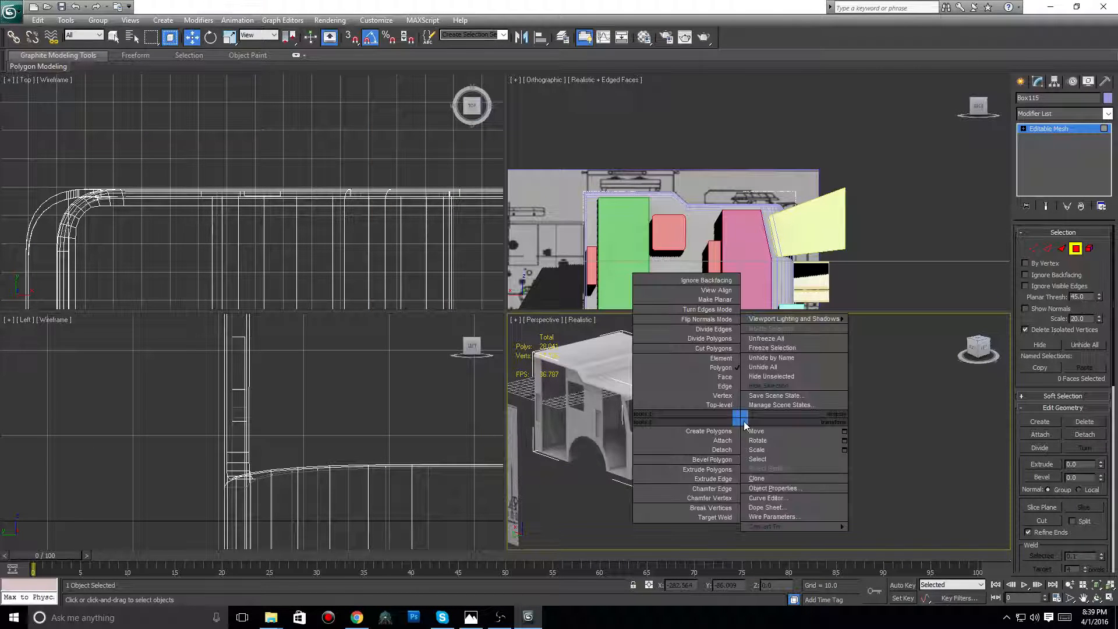
click(780, 387)
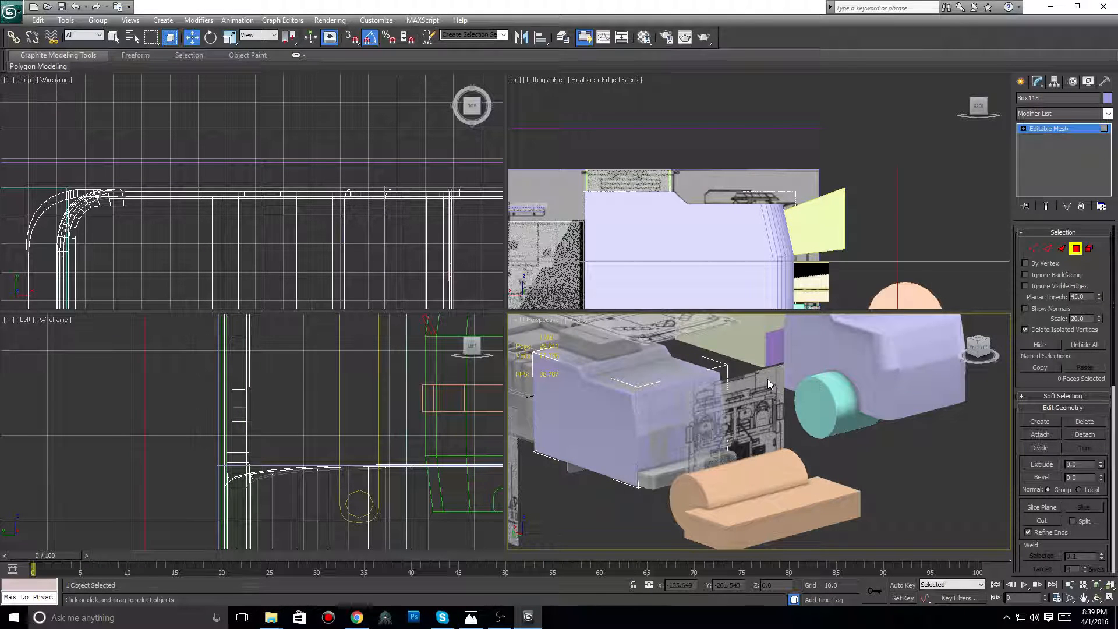
key(ctrl+z)
- Select the blueprint planes, the solid cab blocks and the loose helper shapes around the truck, and hide them together
click(599, 469)
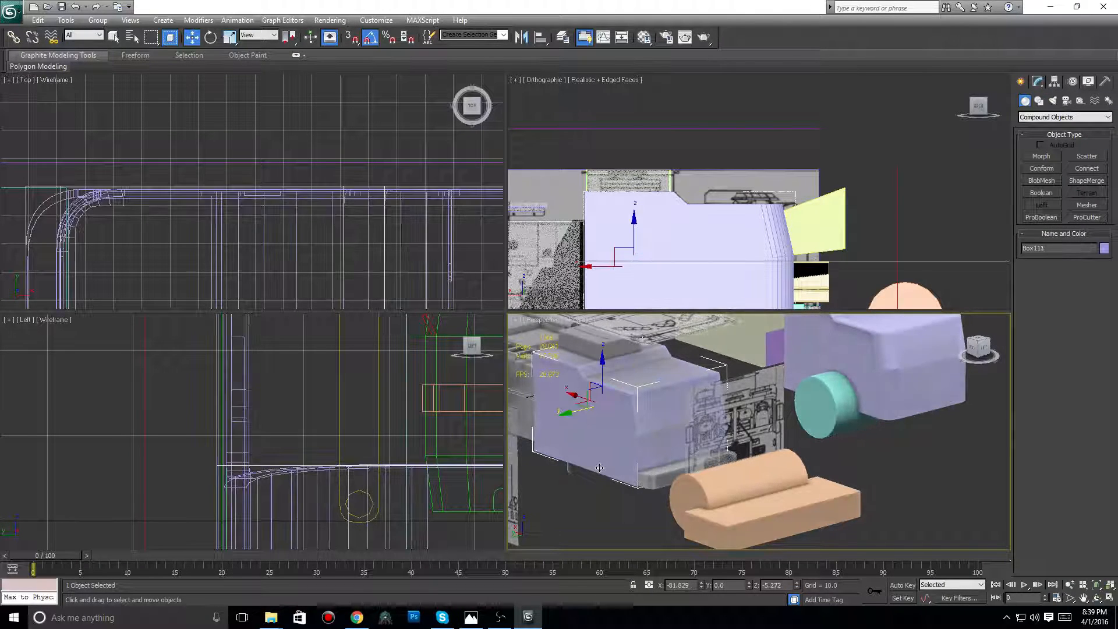
middle_drag(587, 416, 628, 417)
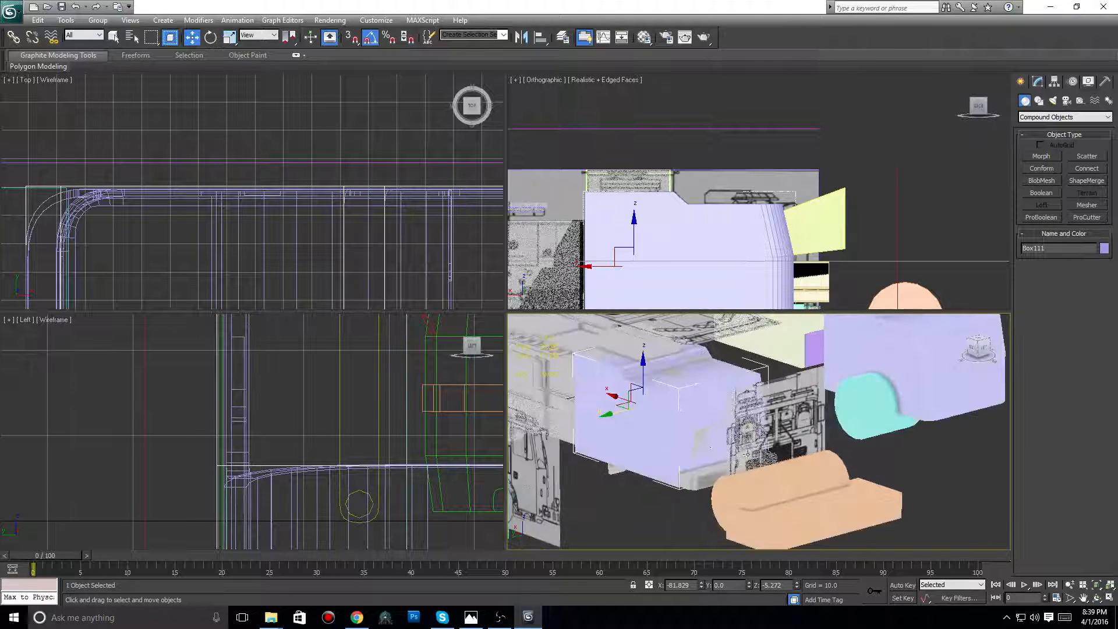
click(749, 485)
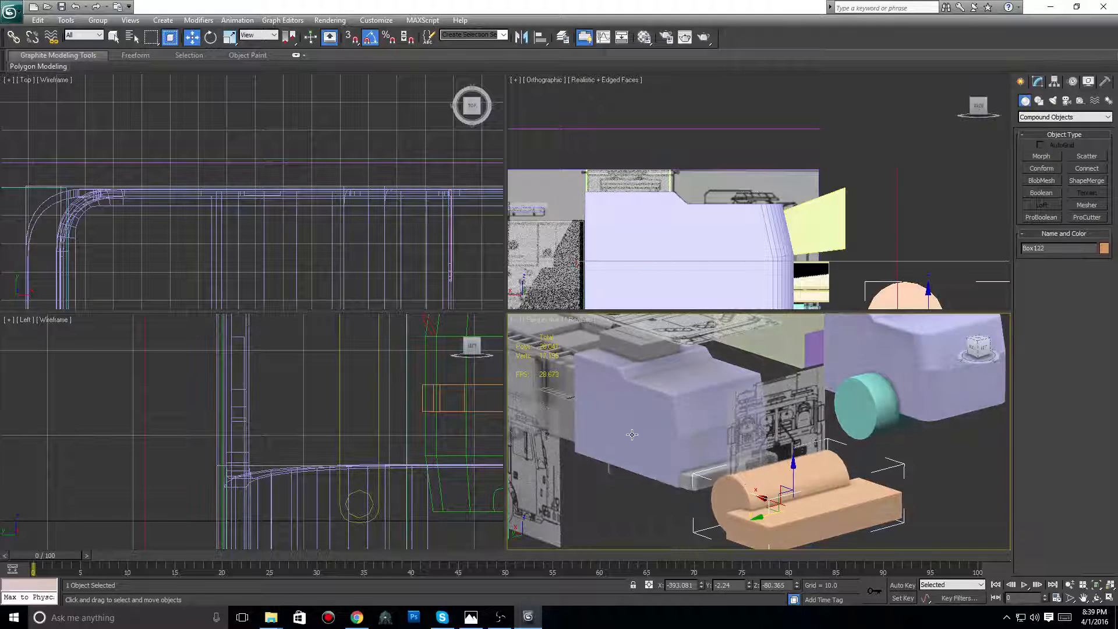
ctrl+click(569, 454)
scroll(789, 437, down, 5)
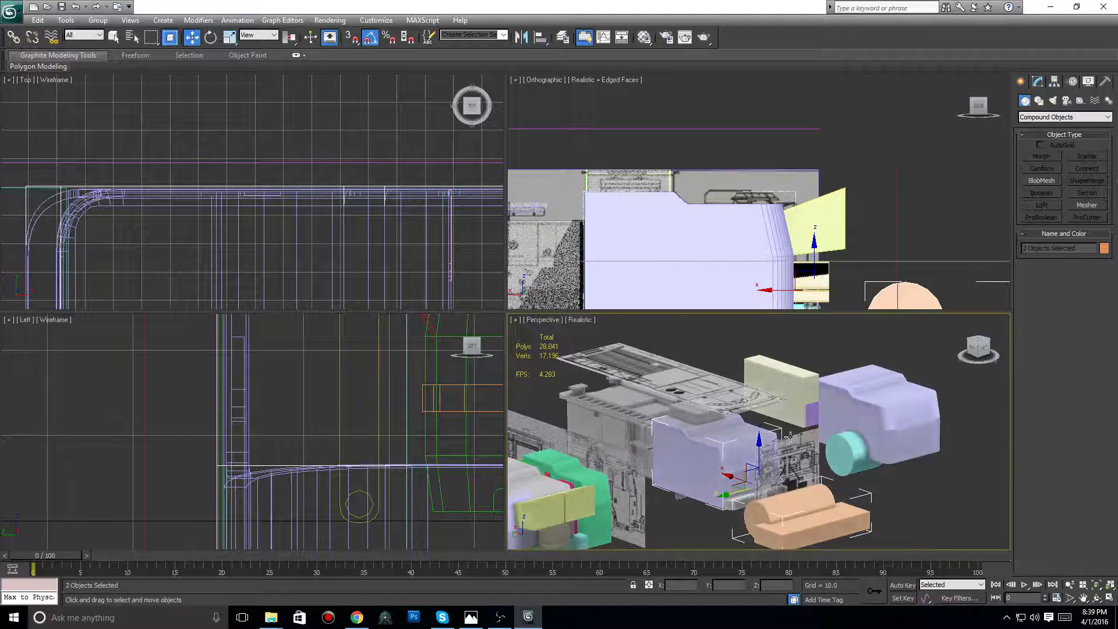
middle_drag(789, 437, 860, 400)
ctrl+click(687, 452)
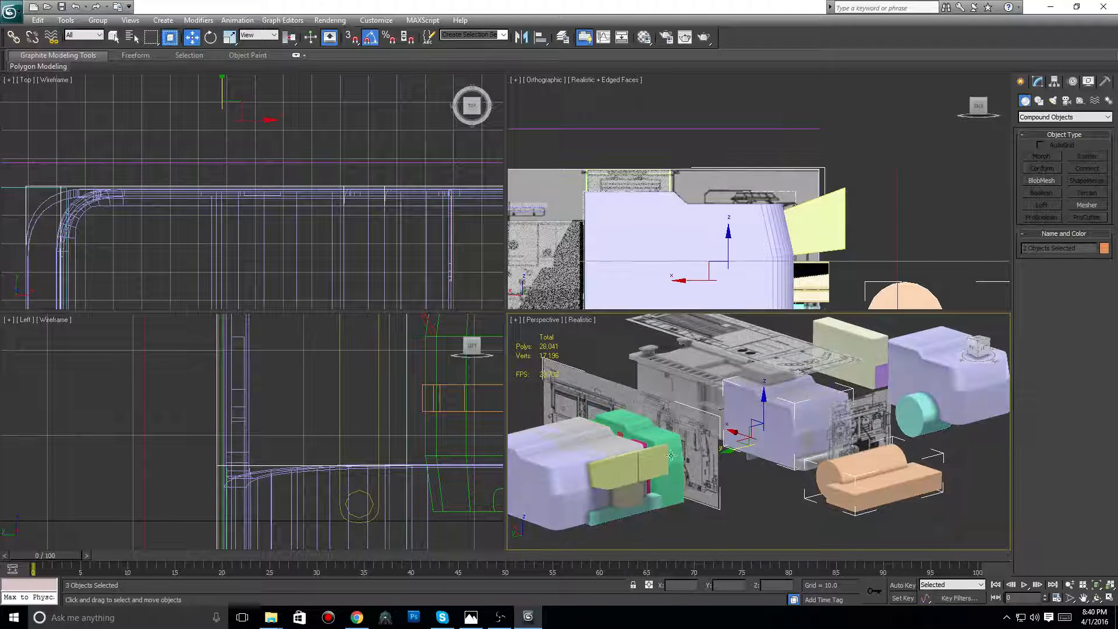
ctrl+click(662, 458)
ctrl+click(655, 442)
ctrl+click(644, 446)
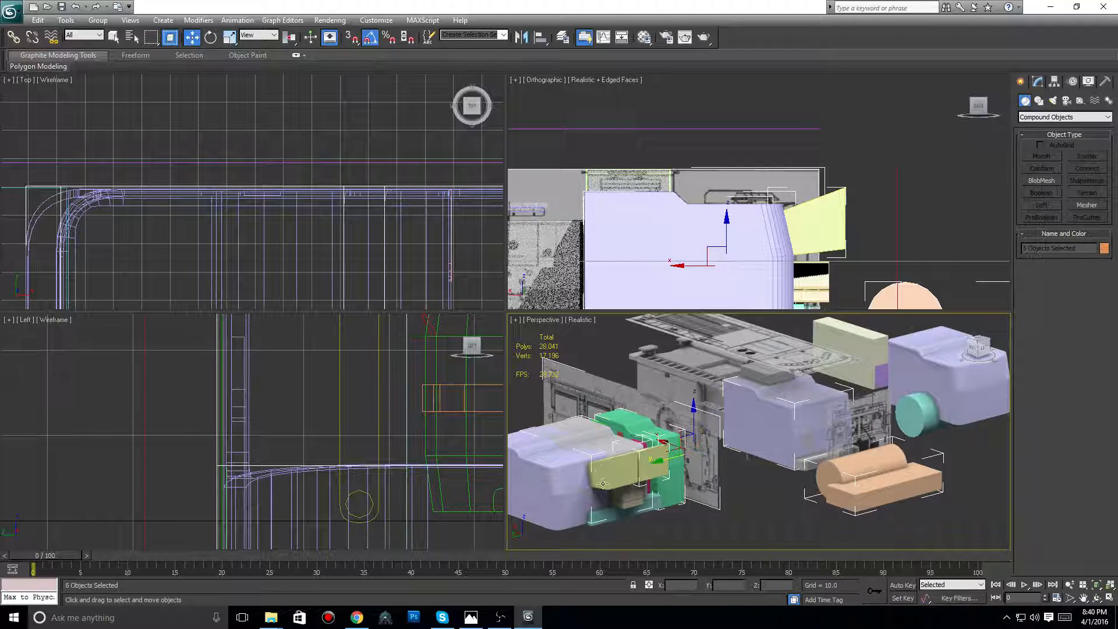
ctrl+click(602, 486)
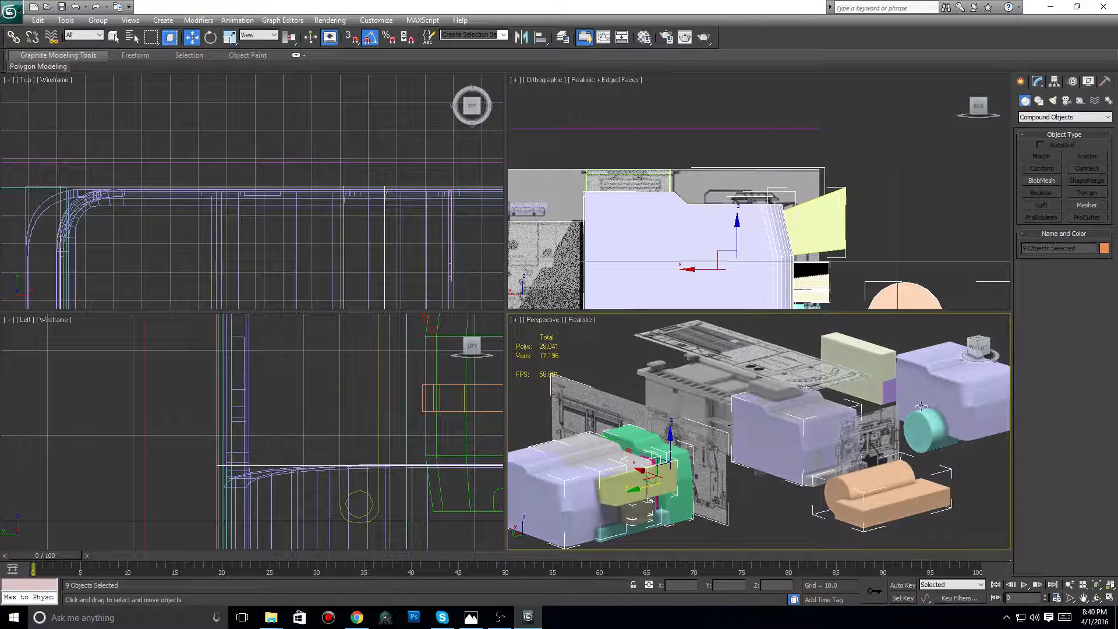
alt+middle_drag(937, 383, 741, 377)
ctrl+click(689, 362)
ctrl+click(728, 367)
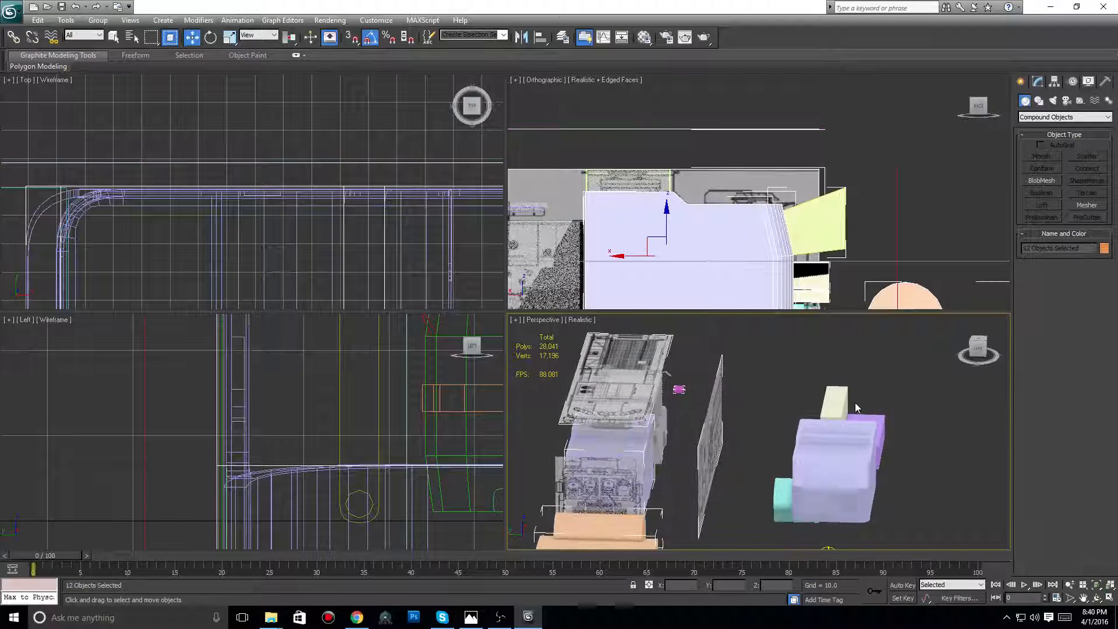
alt+middle_drag(996, 357, 745, 345)
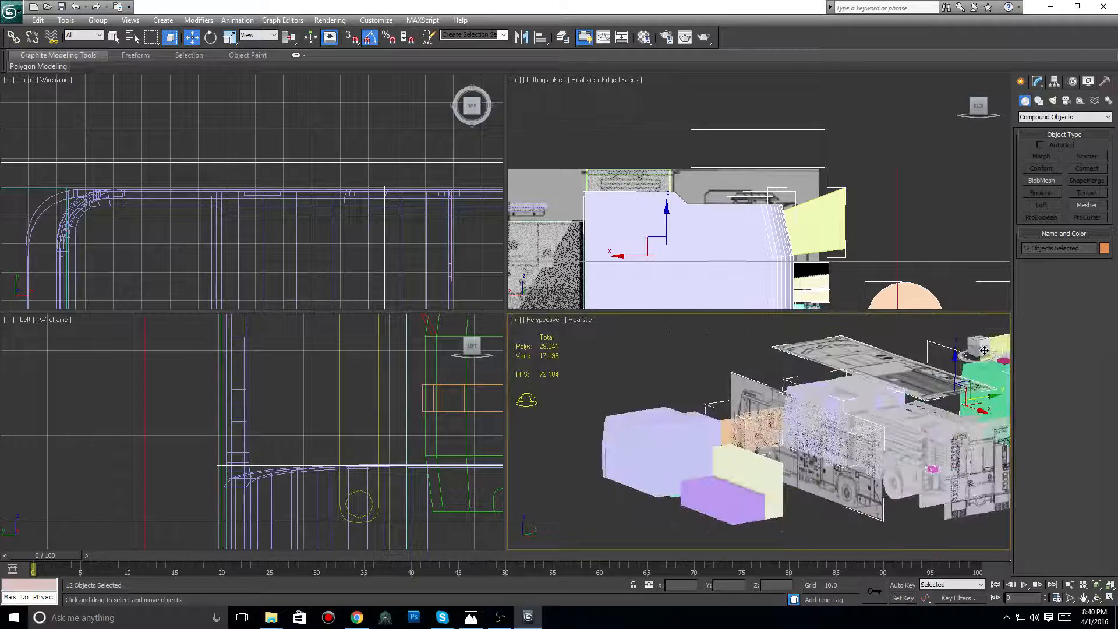
ctrl+click(933, 469)
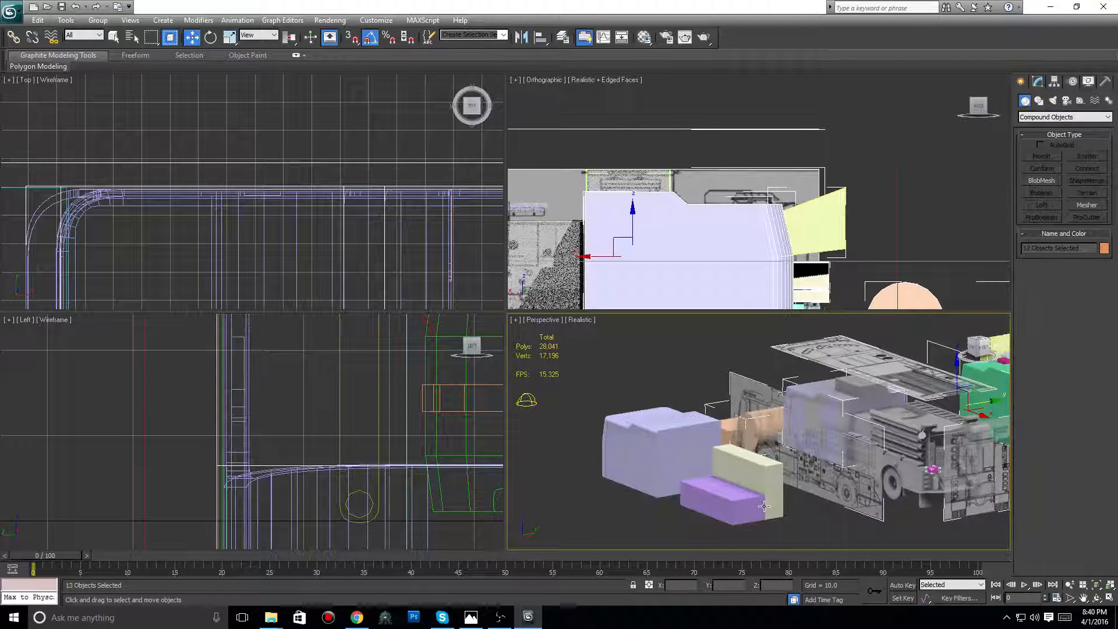
ctrl+click(739, 501)
ctrl+click(754, 476)
ctrl+click(689, 448)
alt+middle_drag(719, 443, 913, 398)
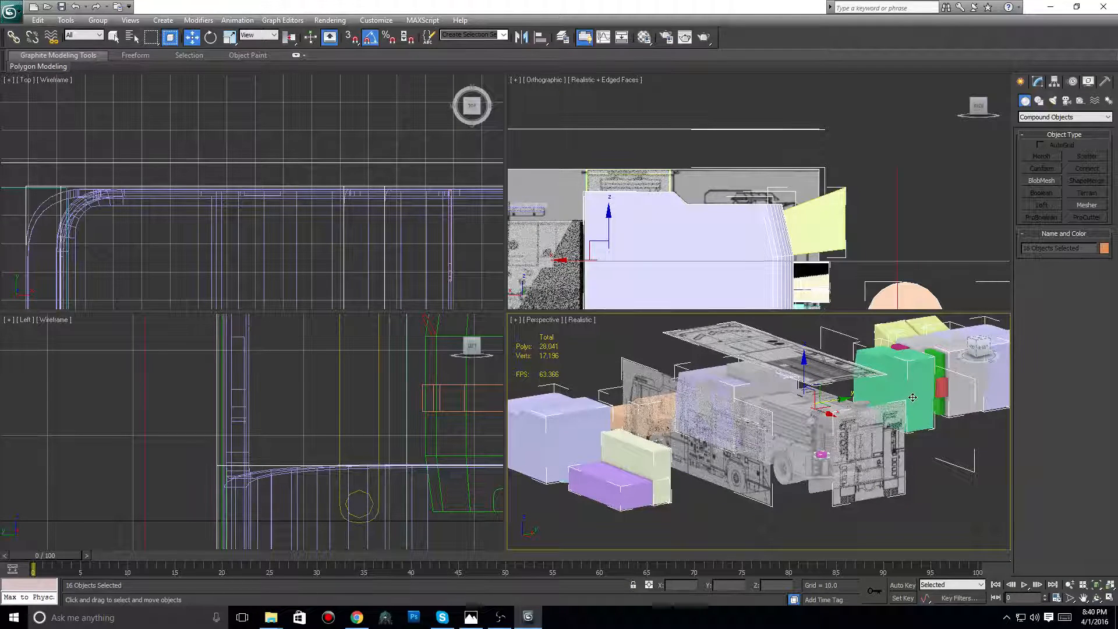
alt+middle_drag(913, 397, 817, 423)
right_click(876, 492)
click(893, 461)
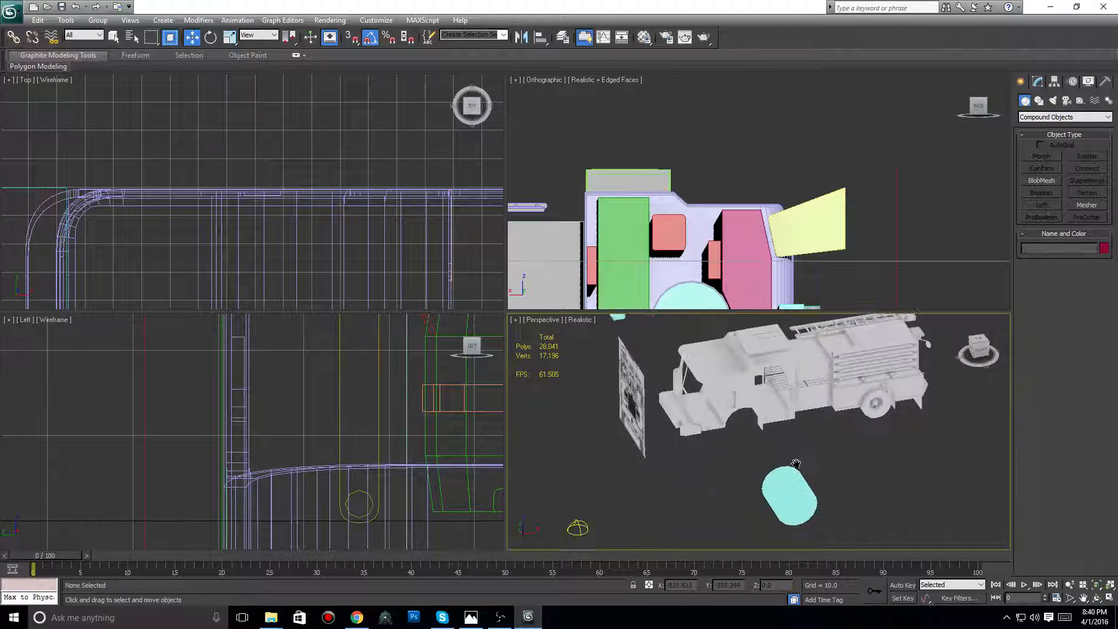
- Delete the leftover turquoise cylinder beside the truck and hide the remaining blueprint plane in front of it
click(785, 495)
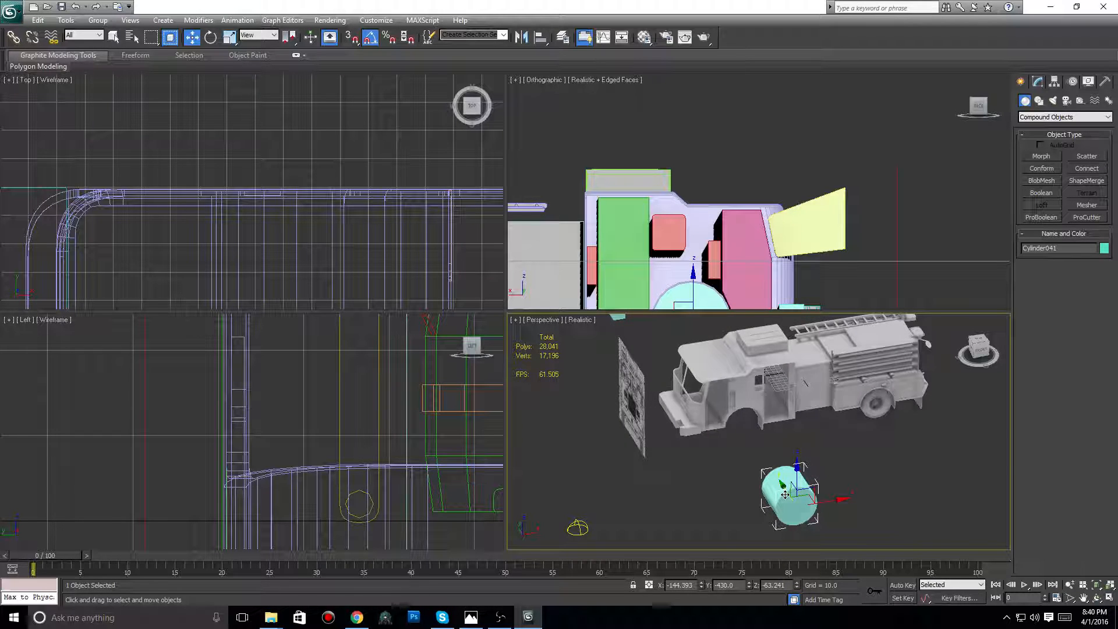
key(Delete)
middle_drag(786, 495, 865, 573)
click(714, 459)
right_click(714, 459)
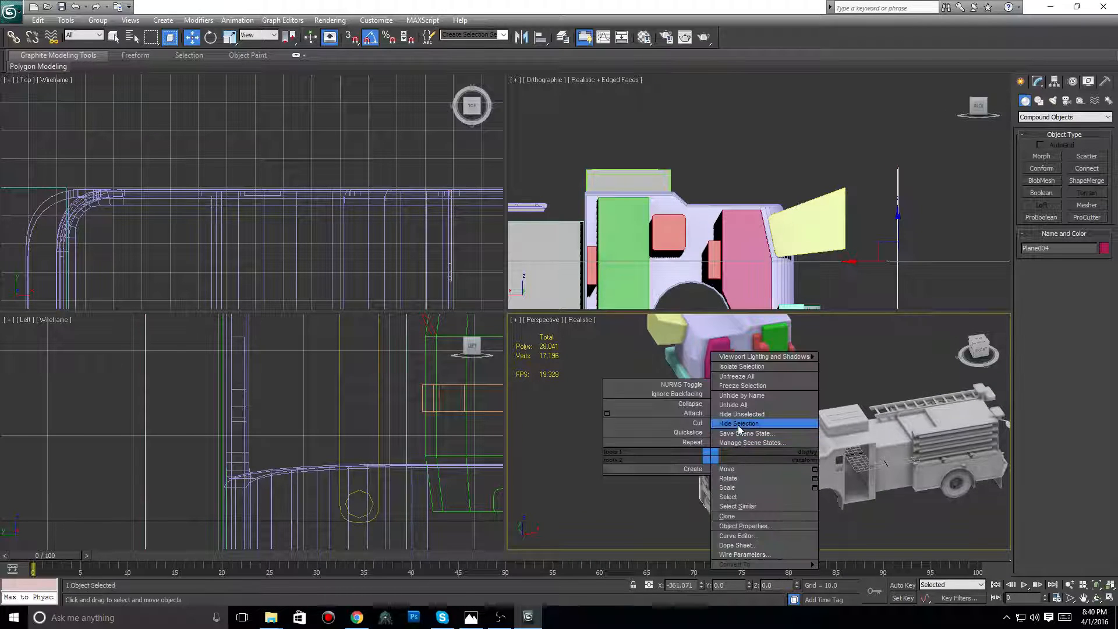
click(739, 425)
- Delete the spare cab with its coloured cutter blocks and hide the leftover object beside it
alt+middle_drag(739, 426, 809, 371)
drag(778, 336, 660, 406)
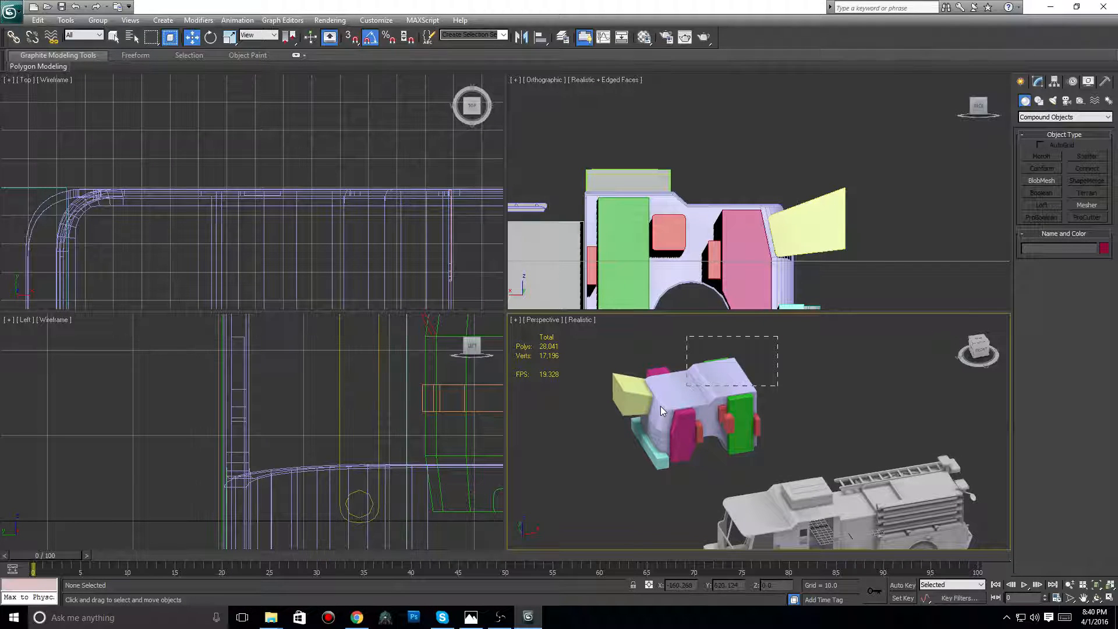
key(Delete)
click(643, 446)
right_click(646, 455)
click(680, 425)
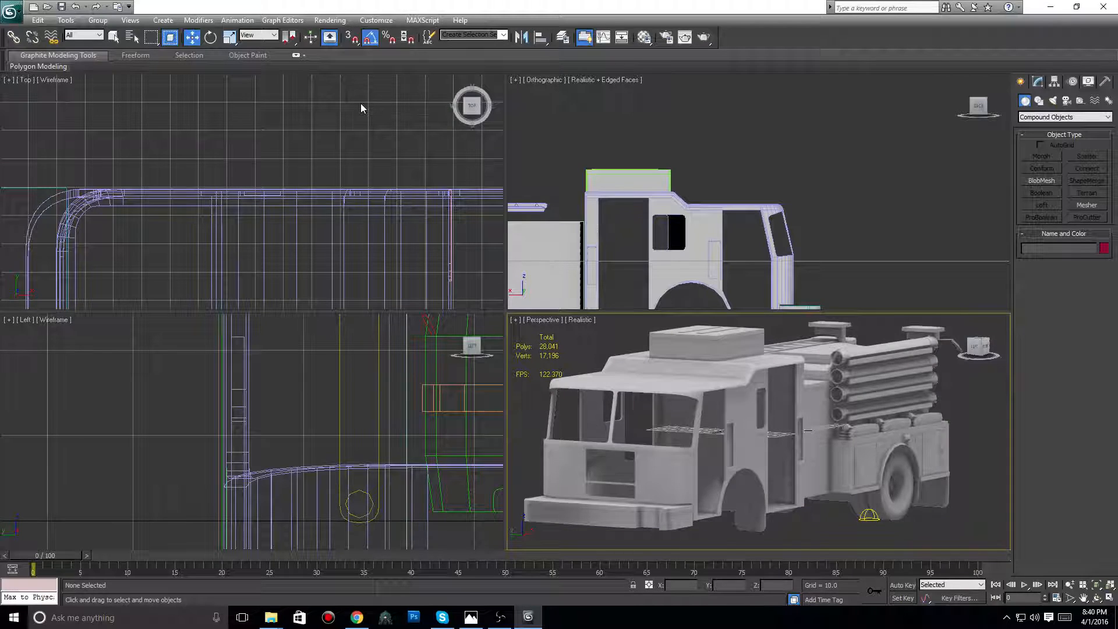
- Render the Perspective view of the whole truck, check the image, and put the render window and Render Setup away
click(323, 21)
click(350, 46)
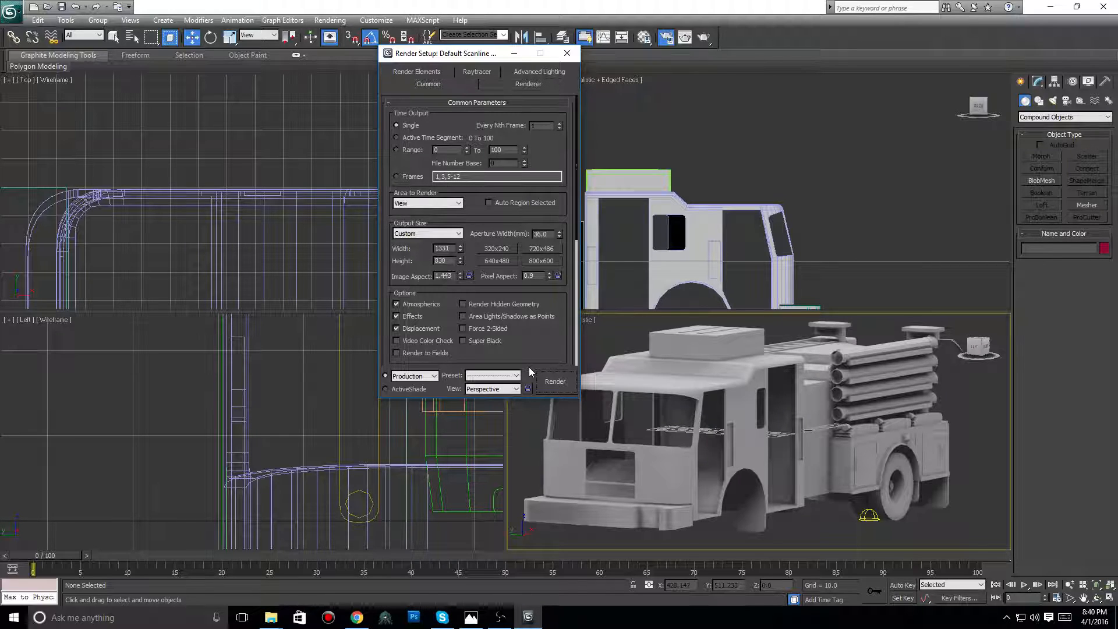
click(548, 389)
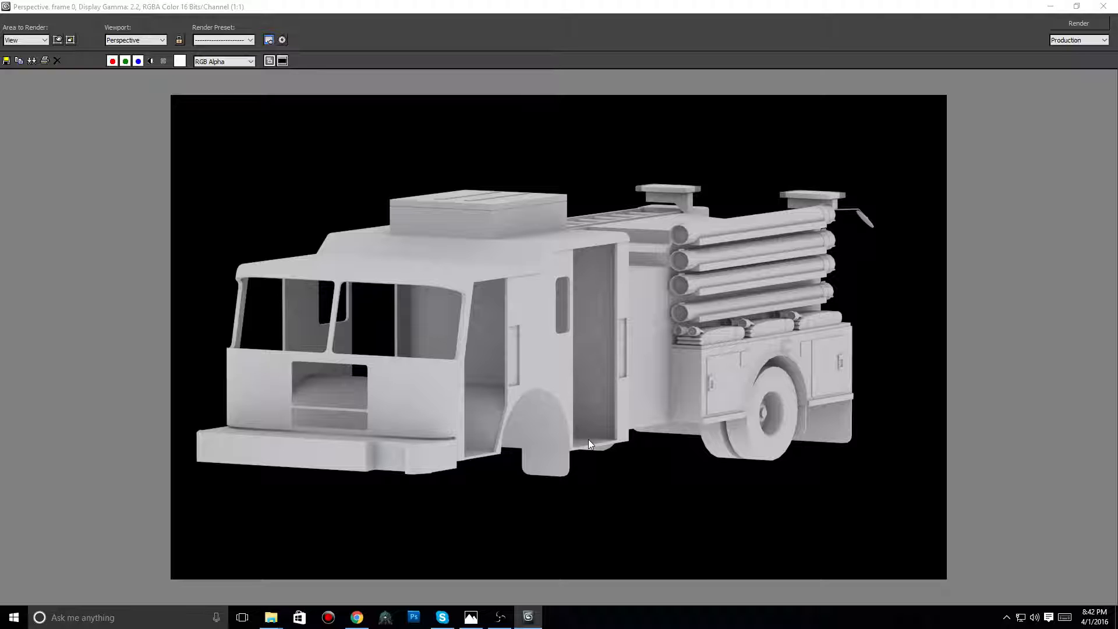
click(1104, 6)
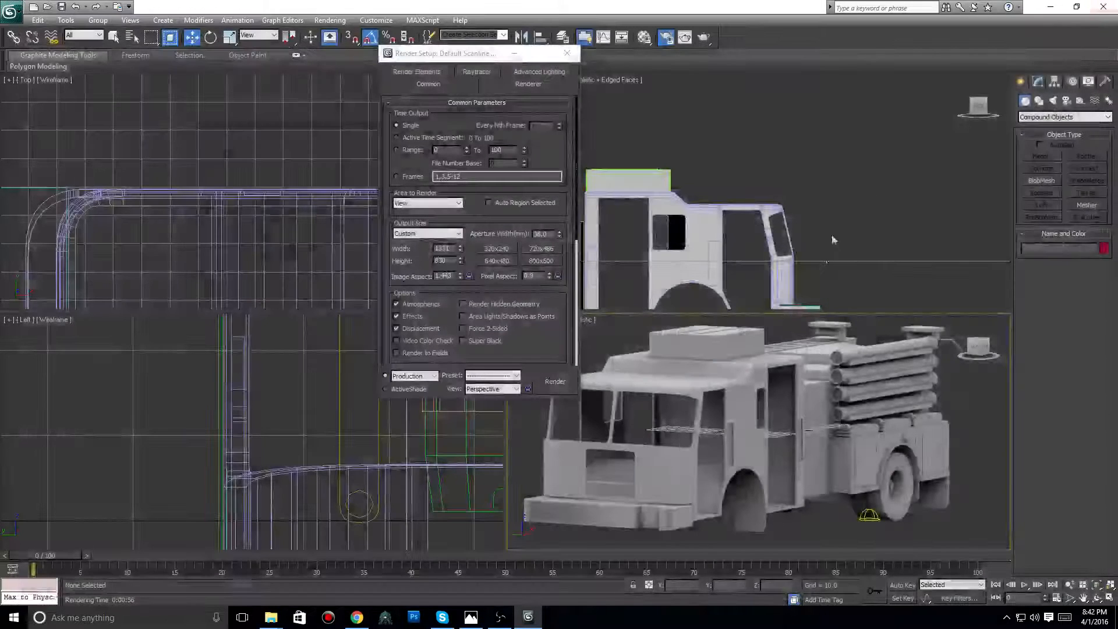
middle_drag(679, 470, 754, 457)
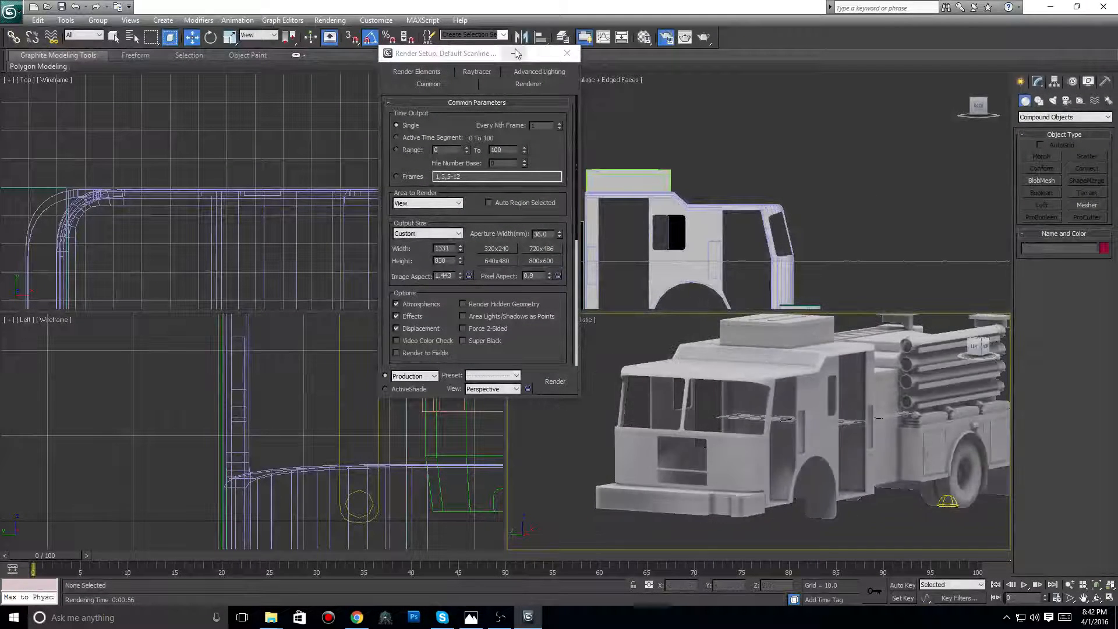
click(514, 53)
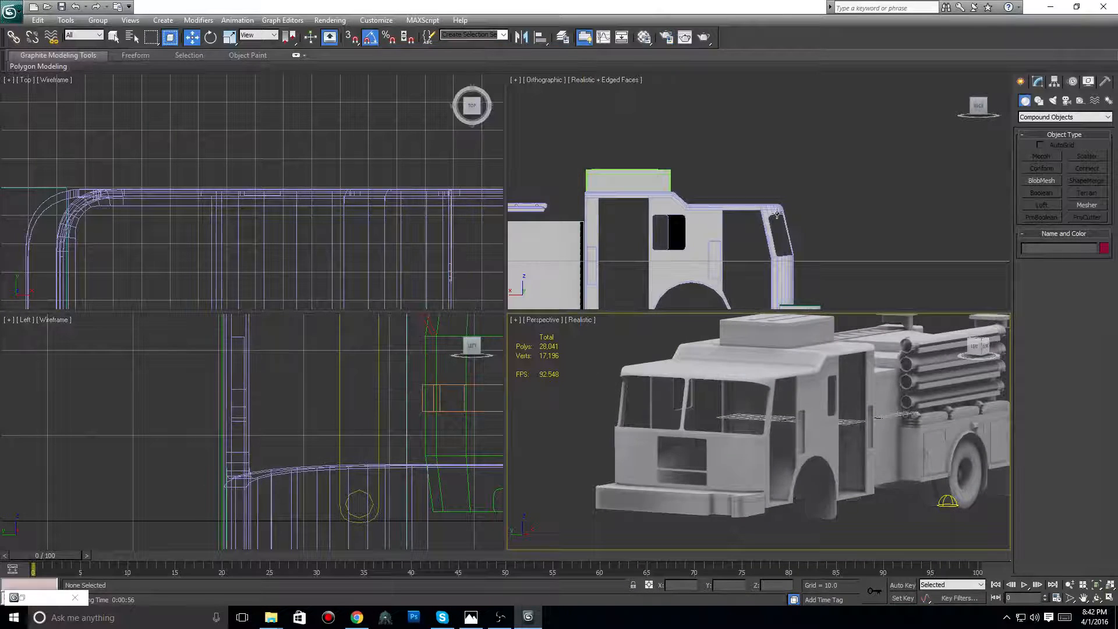
- Face the cab's front in the Perspective view and show the Left view shaded with edged faces, framed on the front
click(979, 348)
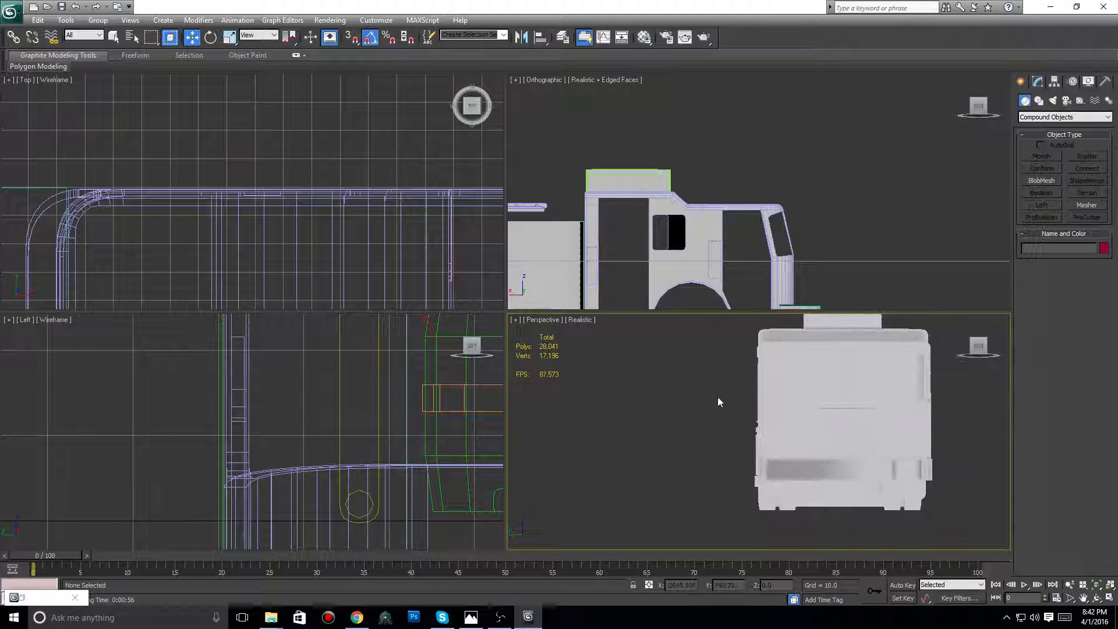
middle_drag(399, 400, 307, 387)
scroll(307, 386, down, 6)
scroll(308, 387, down, 4)
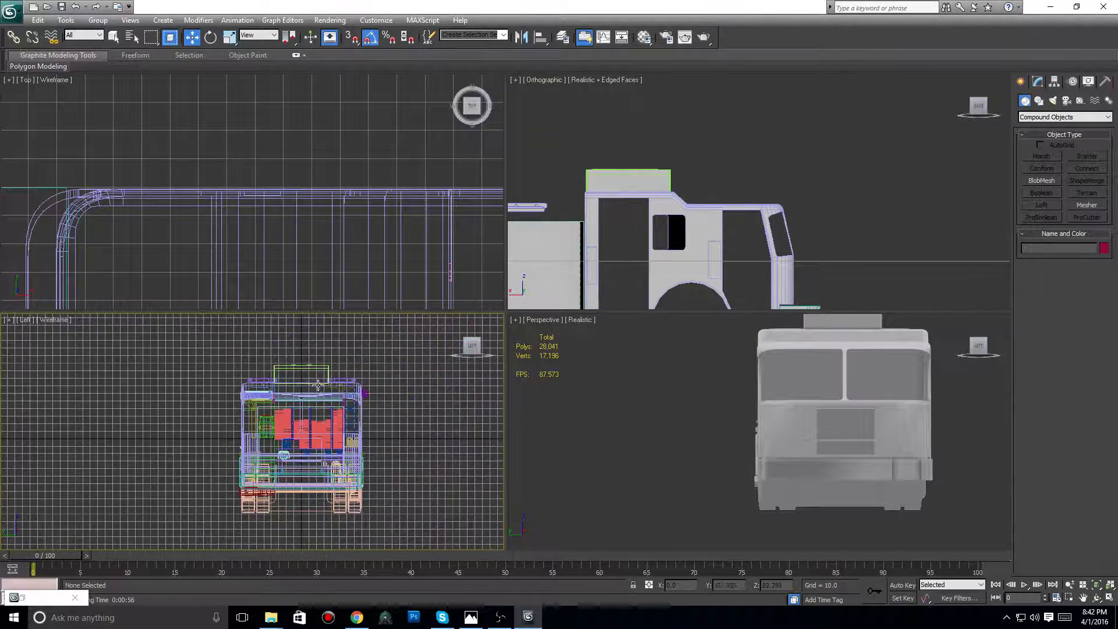
click(58, 320)
click(80, 333)
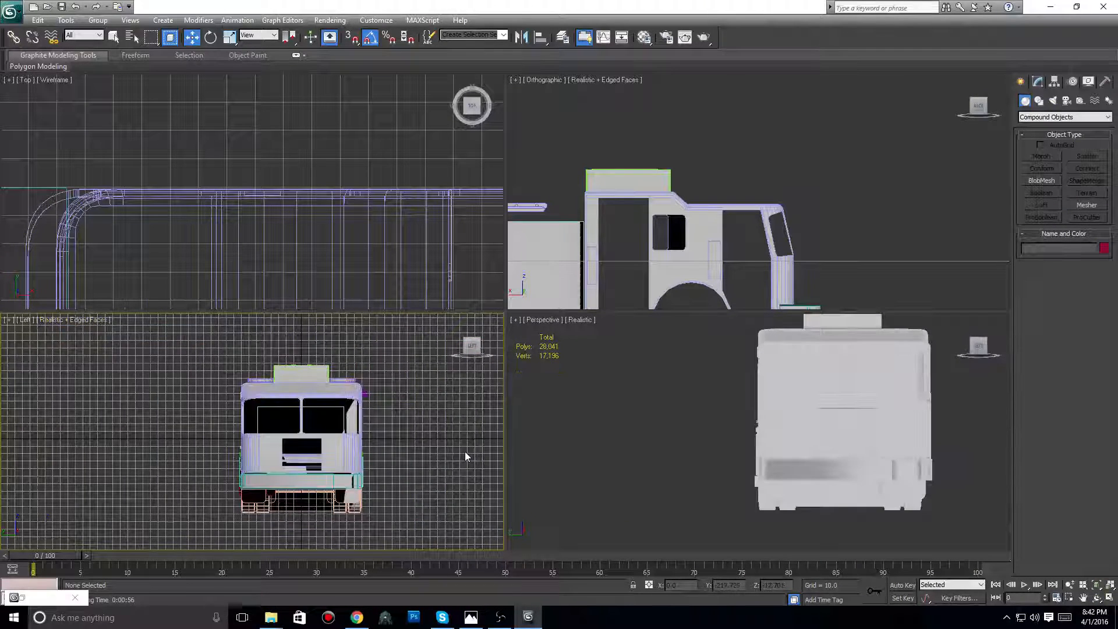
scroll(465, 451, up, 7)
middle_drag(452, 449, 404, 433)
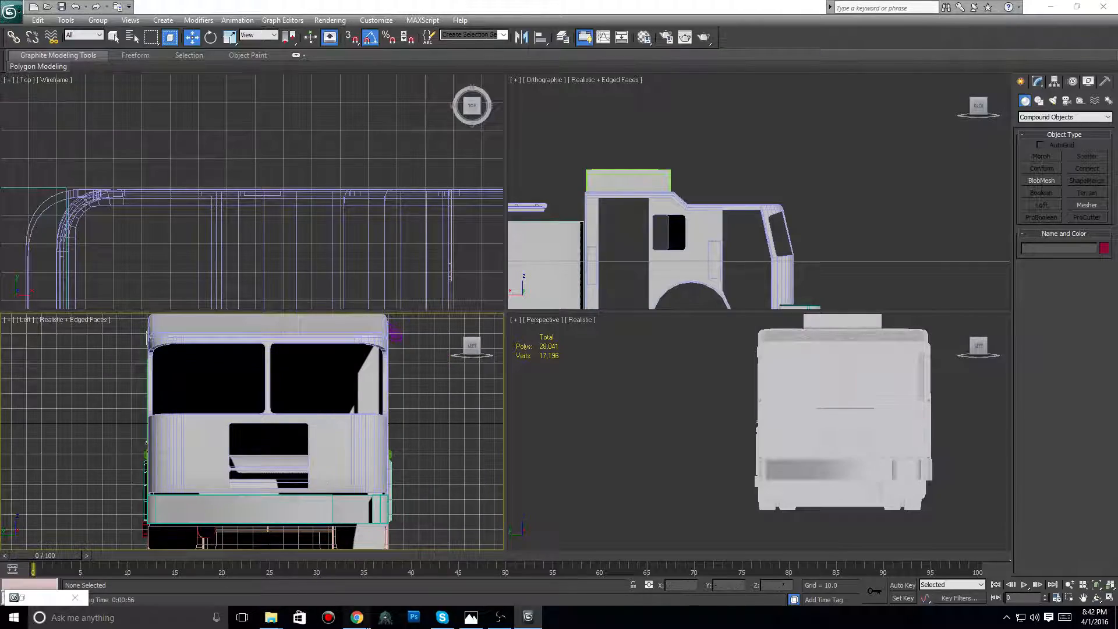
- Switch to Chrome and open a photo from the FDNY engine image results that shows the front grille and headlights clearly
click(359, 618)
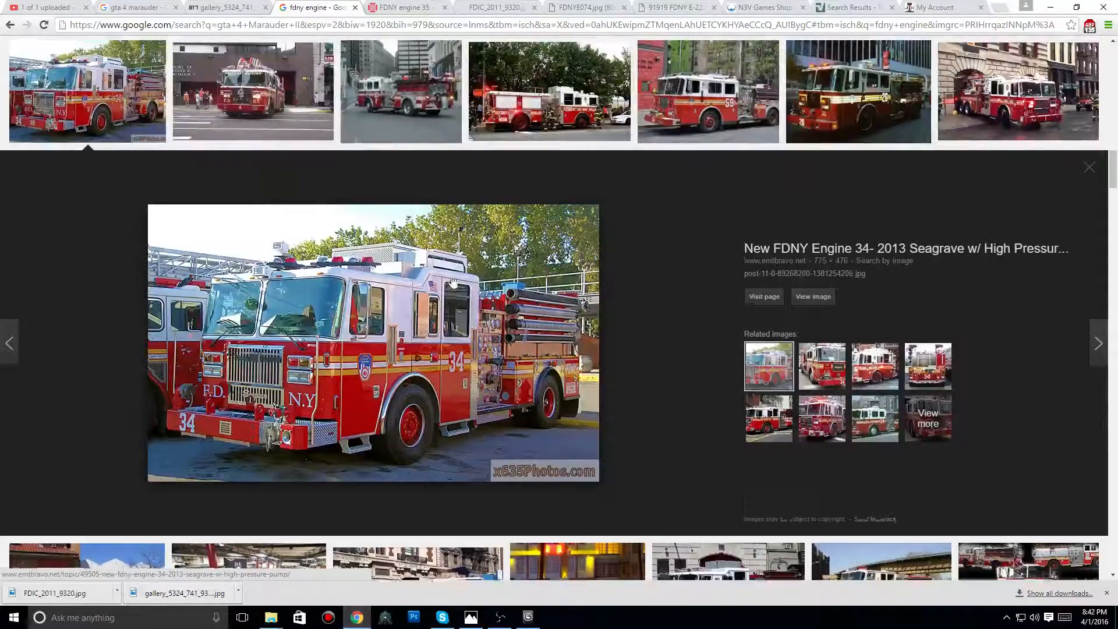
scroll(513, 312, up, 8)
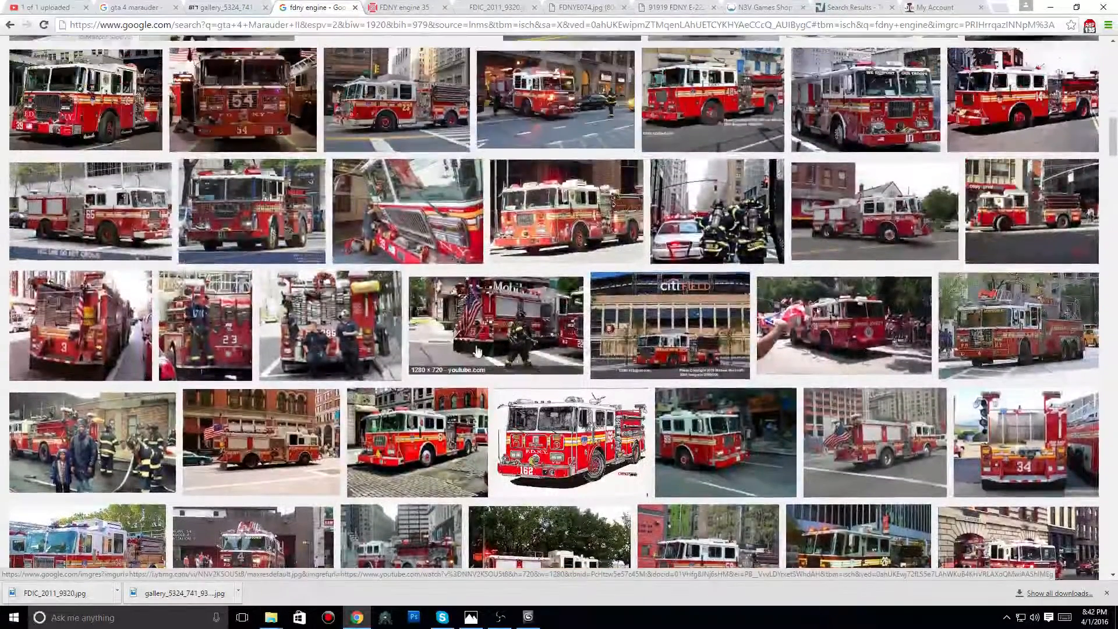
scroll(489, 361, up, 1)
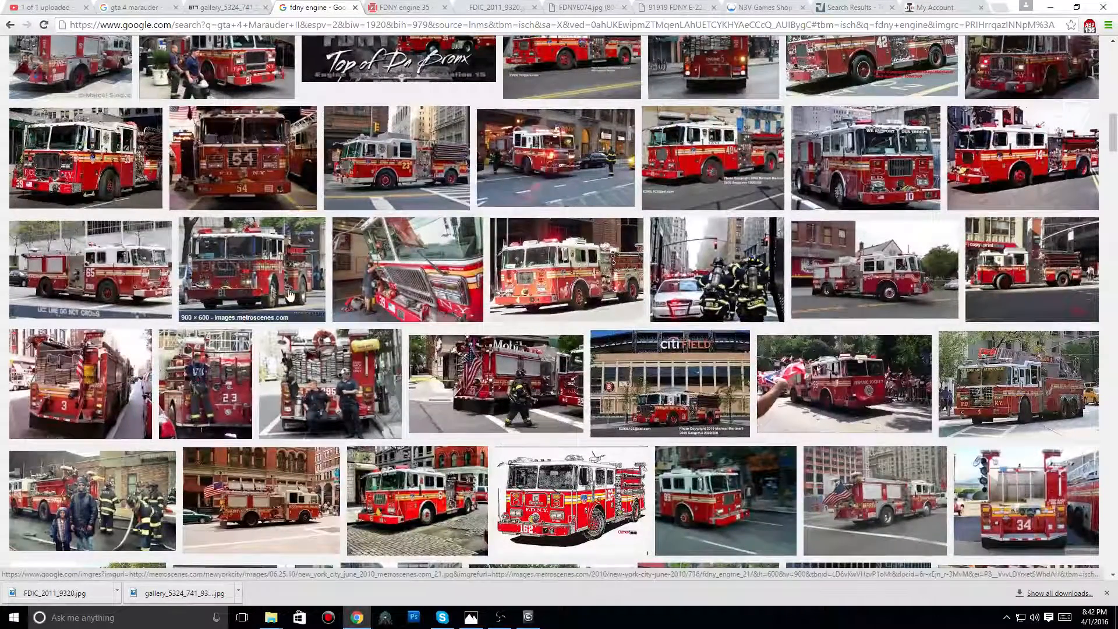
scroll(291, 281, up, 3)
scroll(291, 280, up, 4)
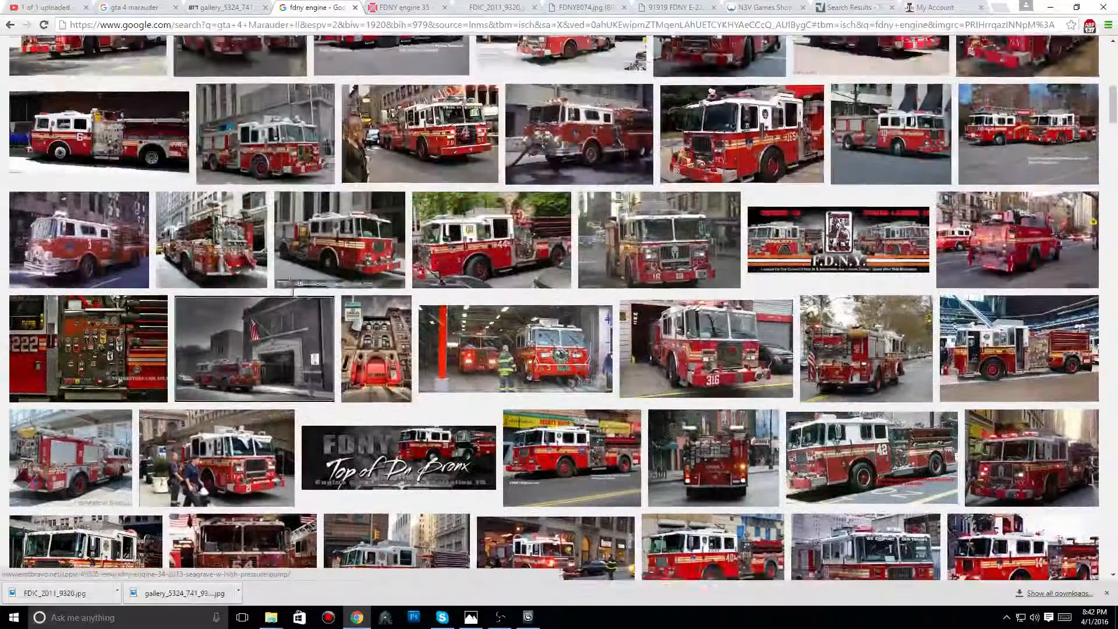
click(221, 452)
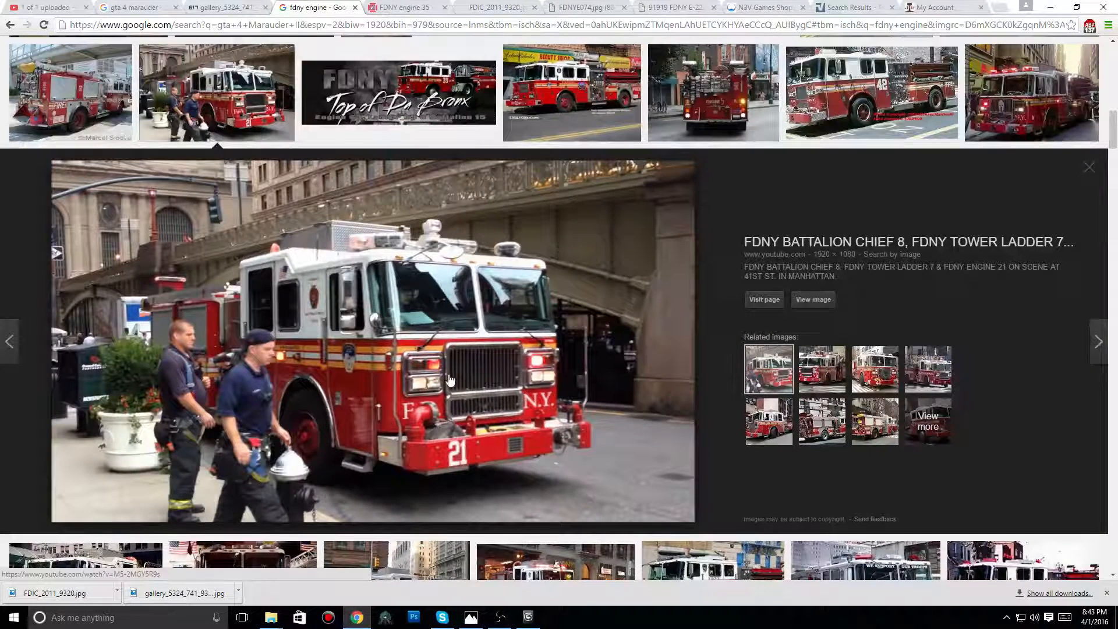
- Switch back to 3ds Max and examine the grille opening in the cab's front in the Left view
click(529, 618)
scroll(385, 497, up, 4)
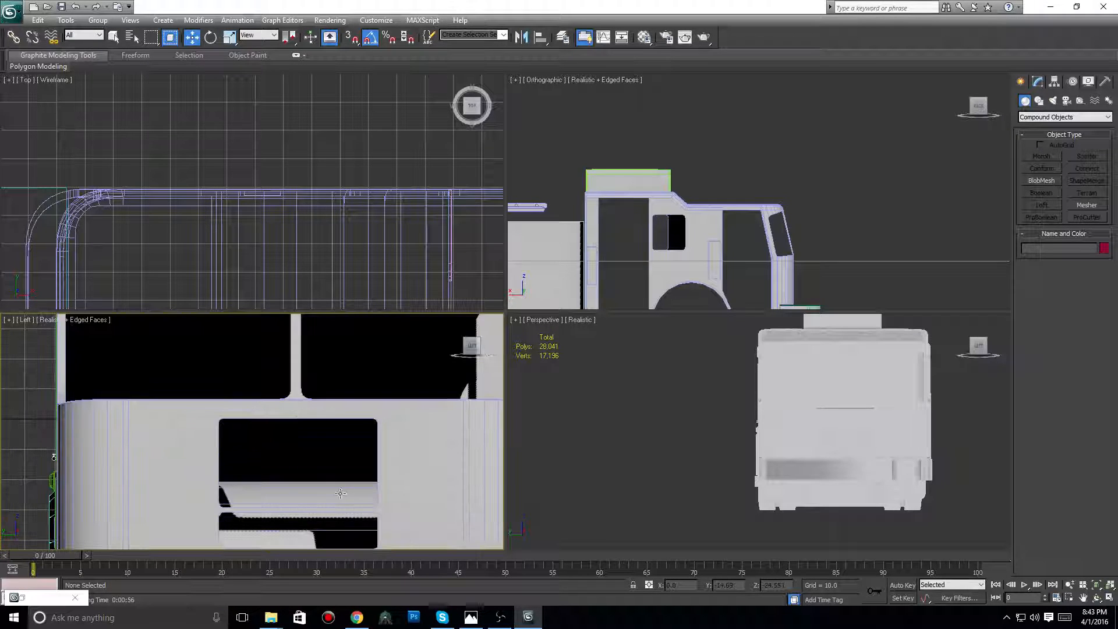
middle_drag(385, 497, 377, 454)
scroll(377, 455, up, 4)
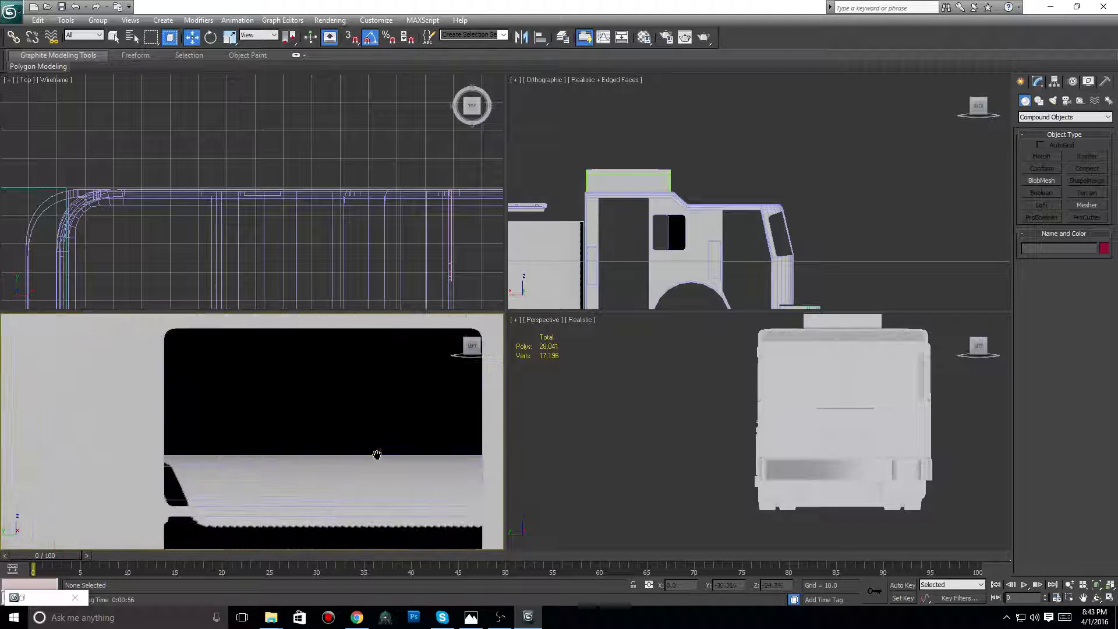
scroll(377, 455, down, 4)
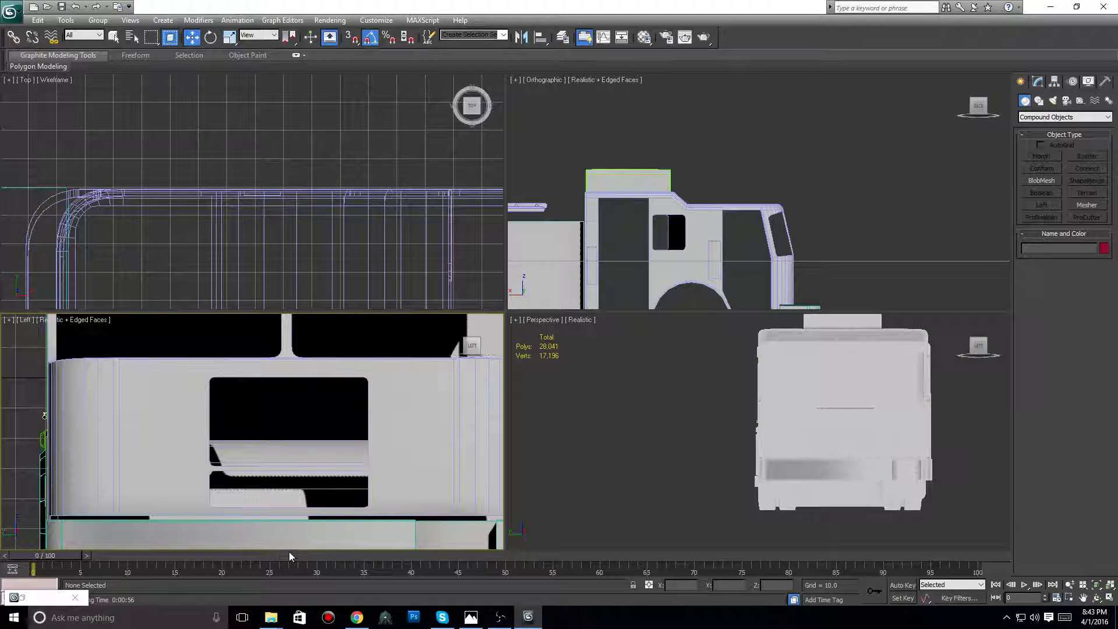
- Examine the cab's door openings, interior, side window, recessed side panels and wheel arch up close in the Perspective view
middle_drag(769, 439, 727, 457)
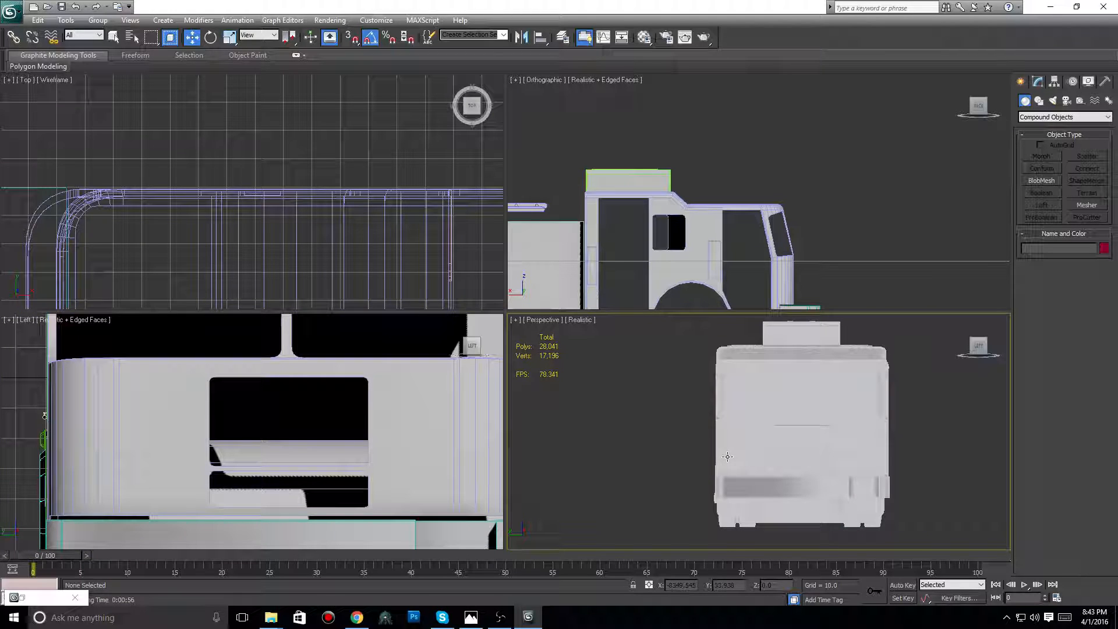
mouse_move(728, 456)
alt+middle_down()
mouse_move(681, 411)
mouse_move(647, 452)
mouse_move(741, 481)
alt+middle_up()
scroll(741, 481, up, 4)
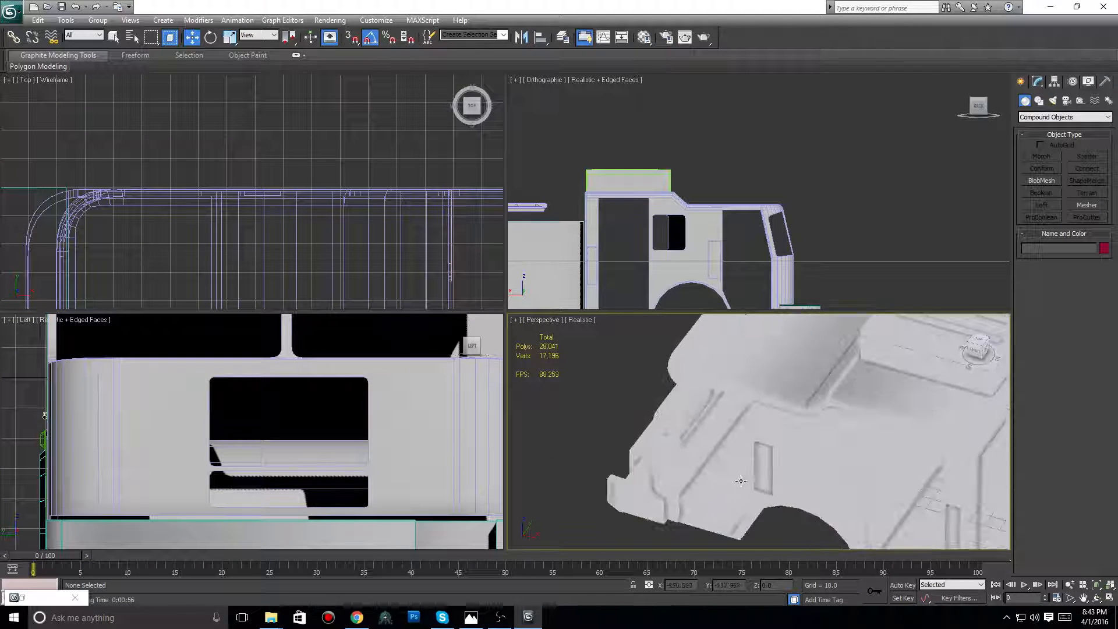
scroll(741, 482, up, 3)
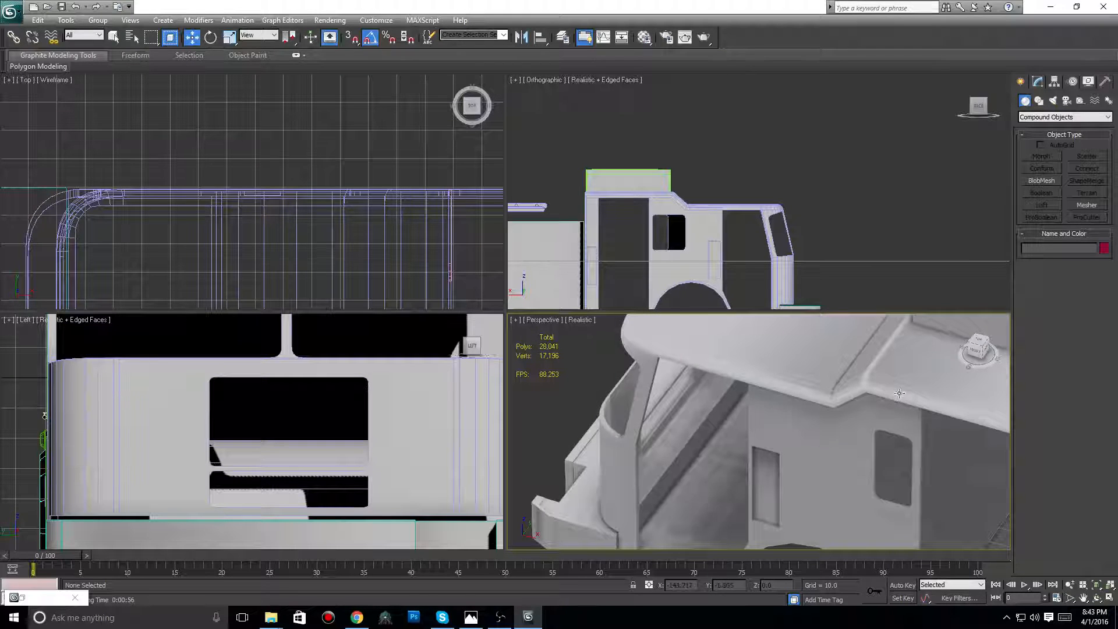
alt+middle_drag(896, 400, 908, 357)
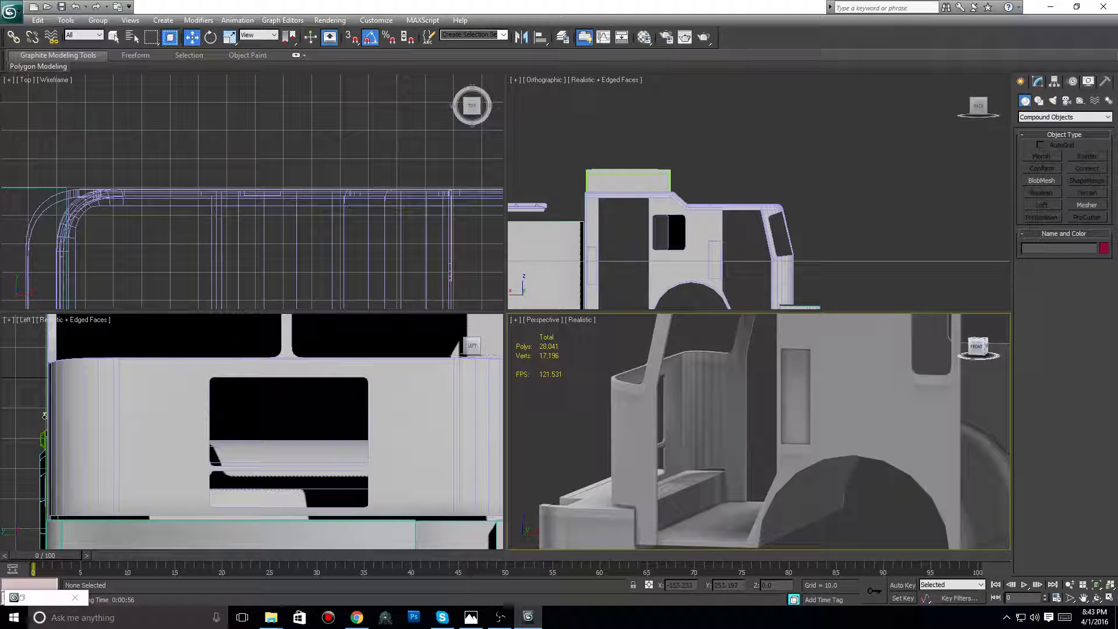
middle_drag(715, 411, 732, 444)
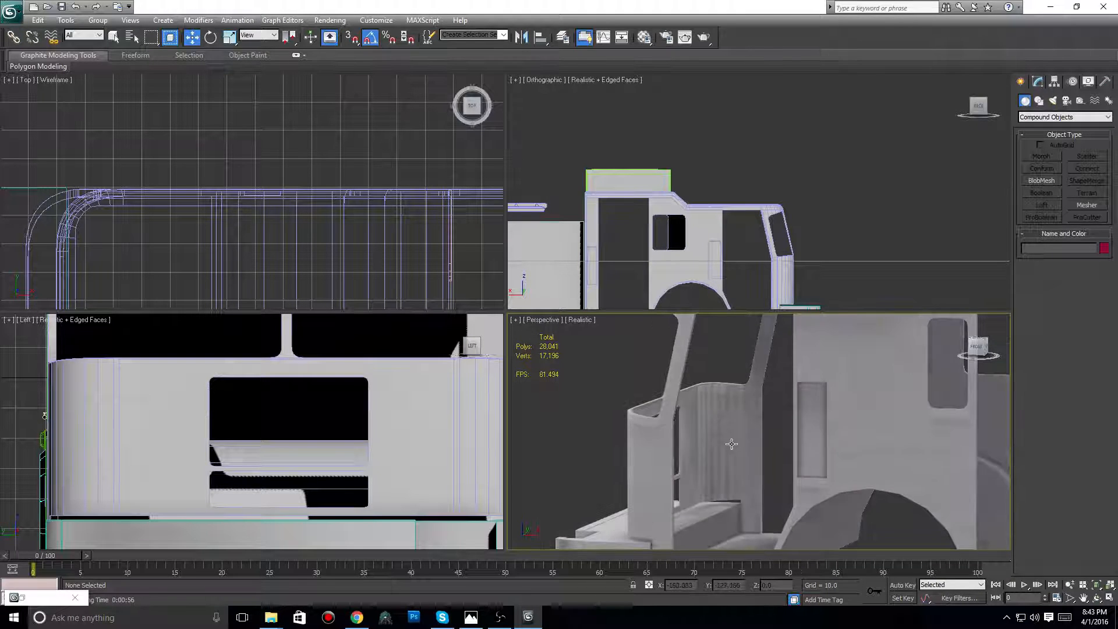
mouse_move(968, 361)
mouse_down()
mouse_move(994, 354)
mouse_move(971, 357)
mouse_move(968, 391)
mouse_move(966, 354)
mouse_up()
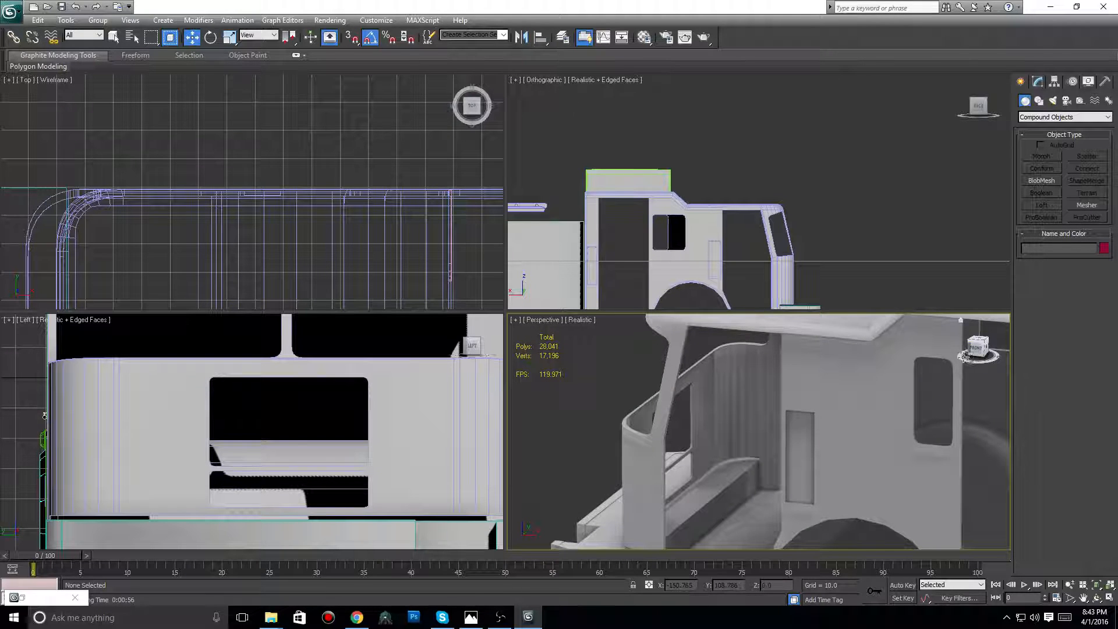
middle_drag(905, 461, 763, 433)
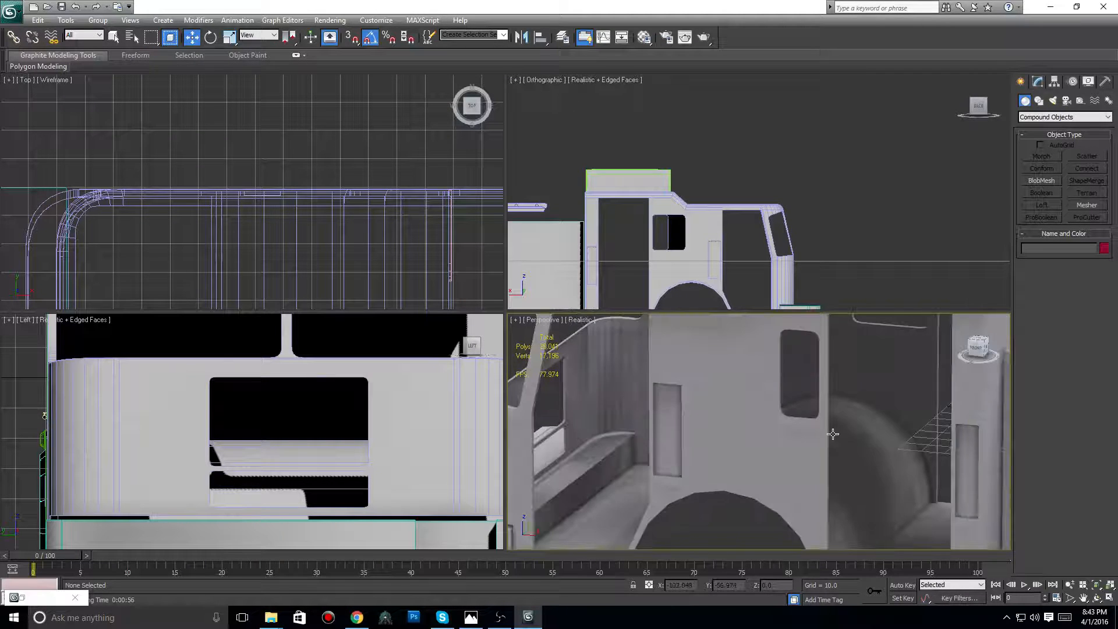
scroll(812, 467, down, 4)
middle_drag(839, 442, 791, 473)
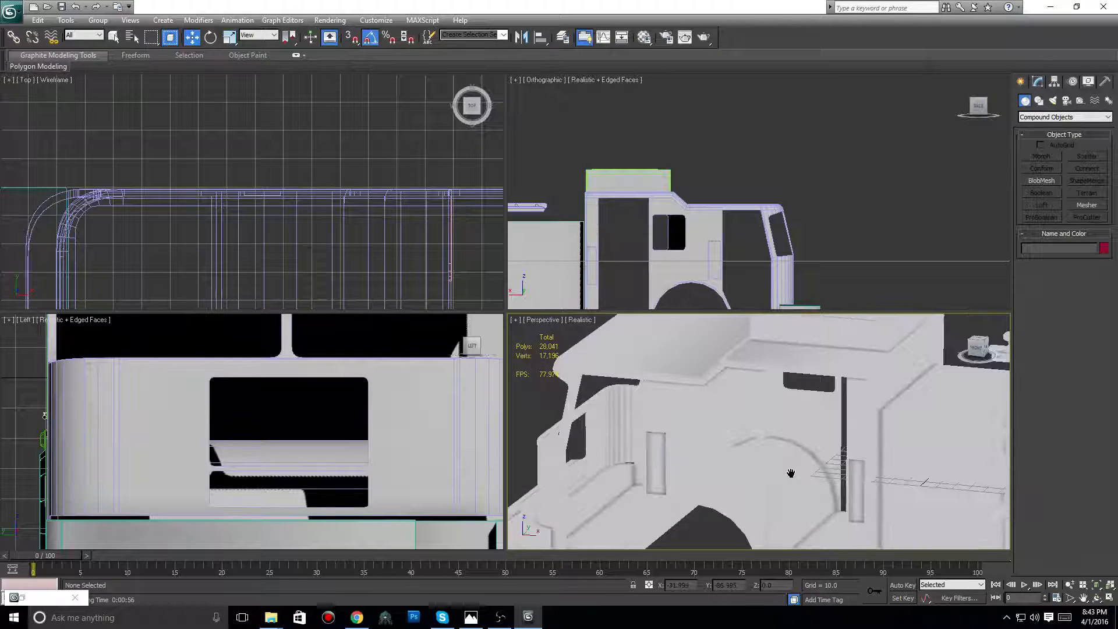
scroll(792, 472, up, 4)
scroll(793, 470, up, 3)
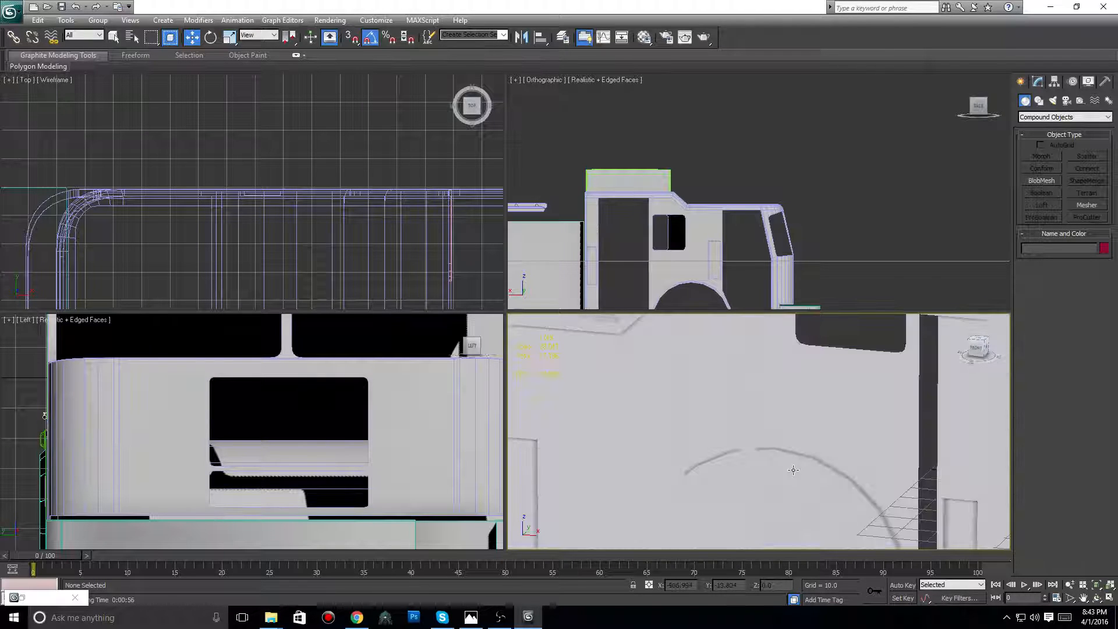
scroll(709, 445, up, 4)
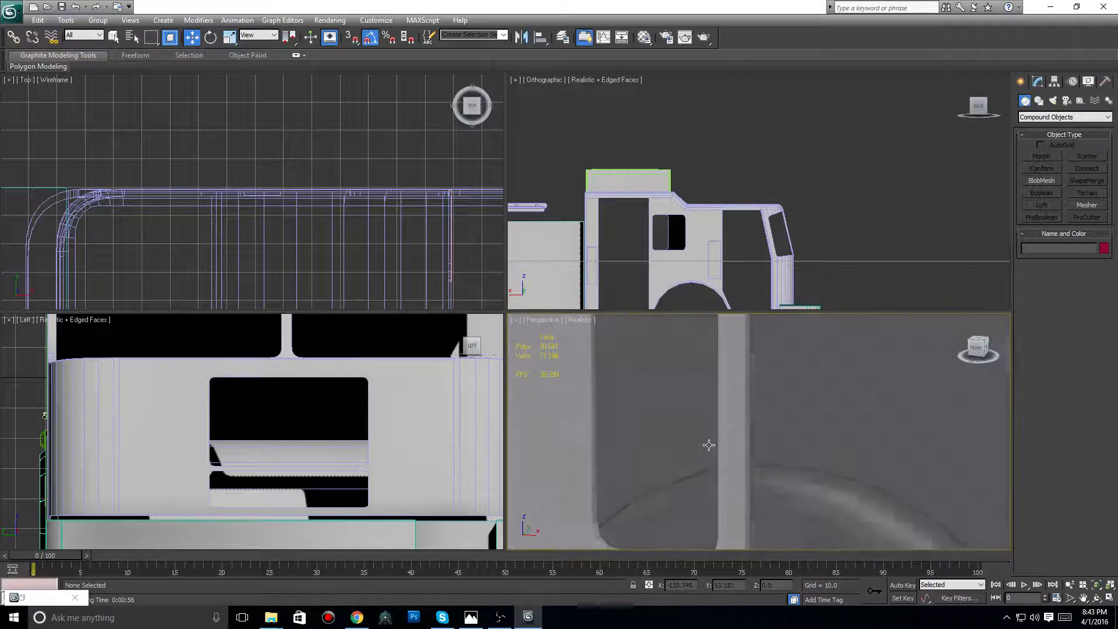
scroll(709, 445, down, 5)
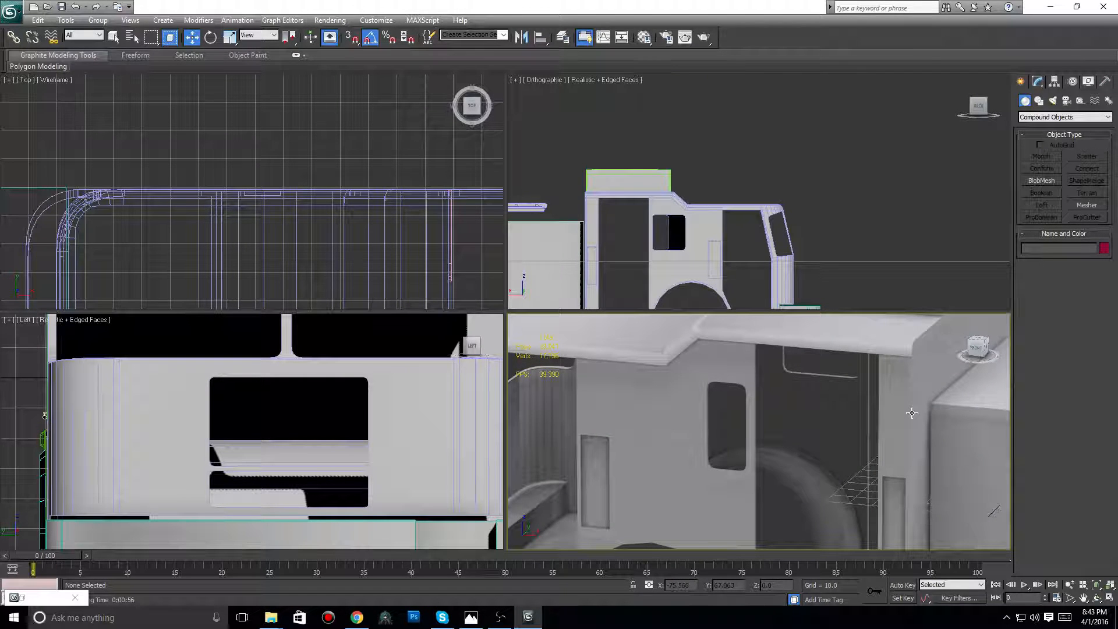
- Show the whole truck in the Perspective view from a front three-quarter angle
alt+middle_drag(913, 413, 955, 380)
middle_drag(692, 471, 800, 472)
scroll(804, 474, down, 4)
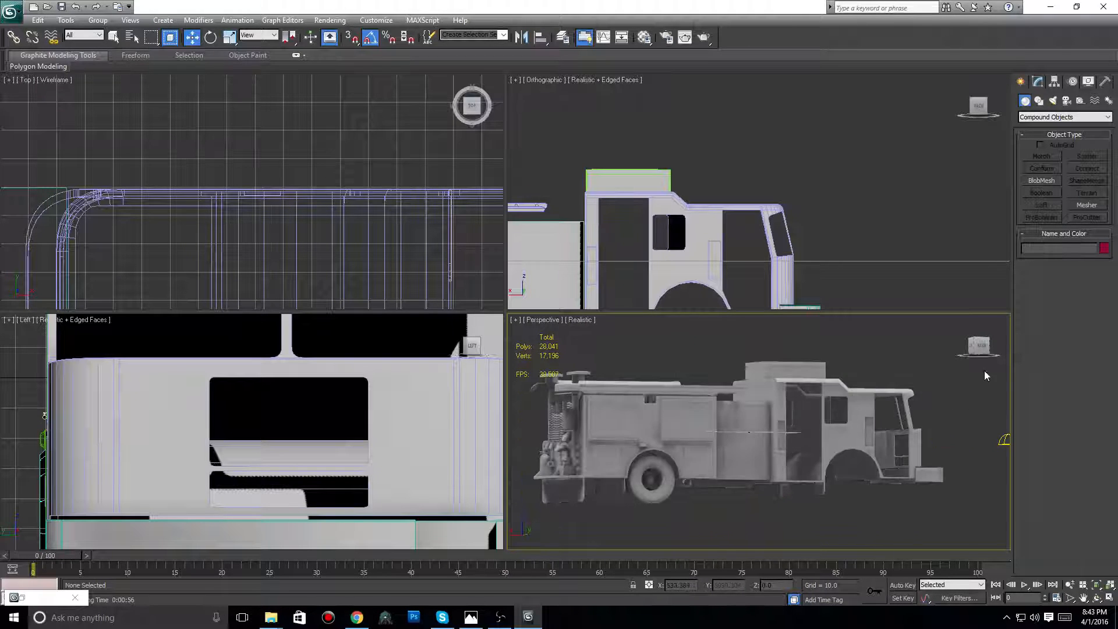
click(982, 347)
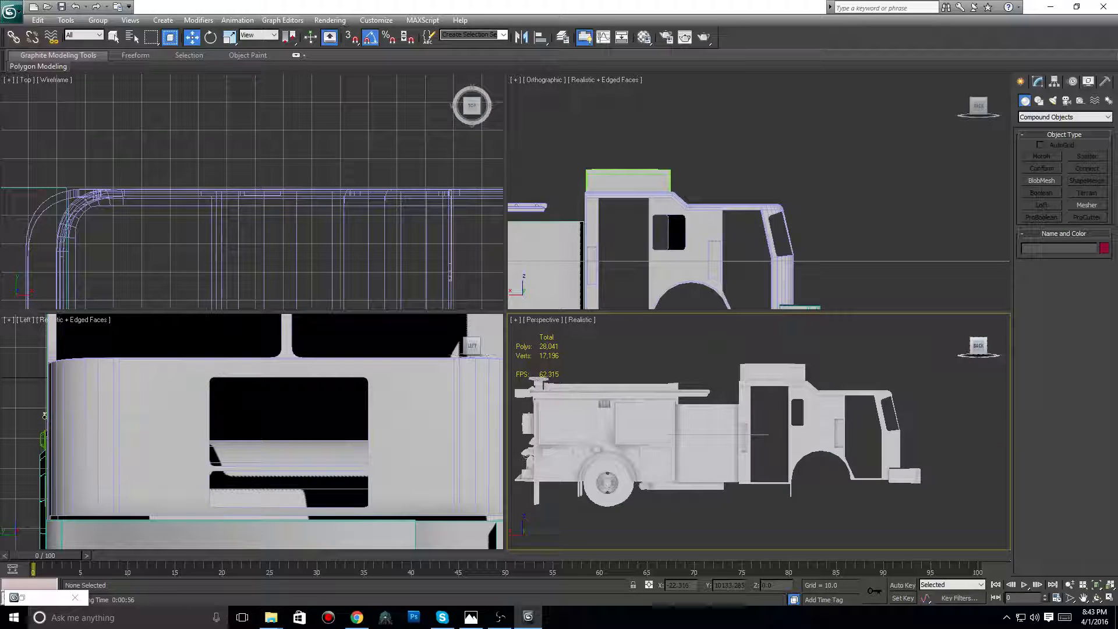
click(986, 346)
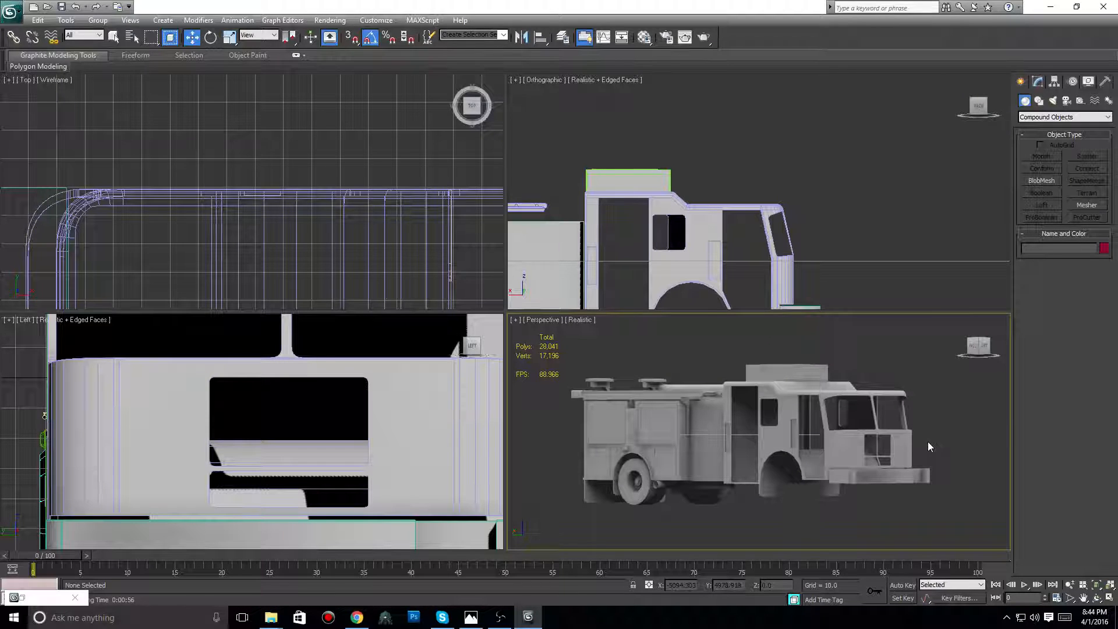
click(500, 617)
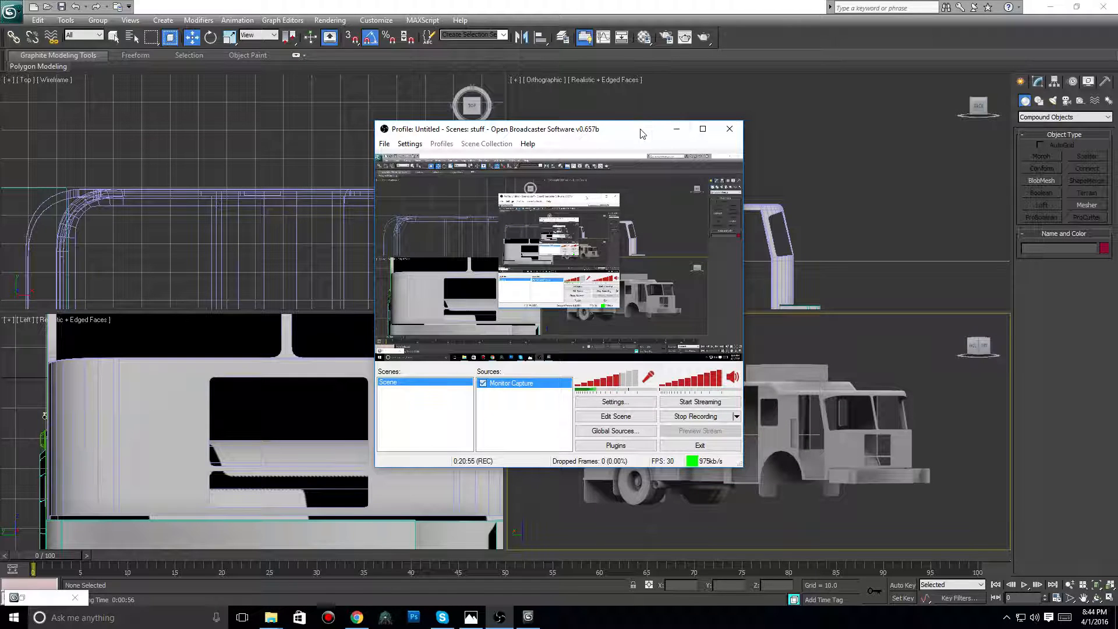
drag(642, 132, 561, 155)
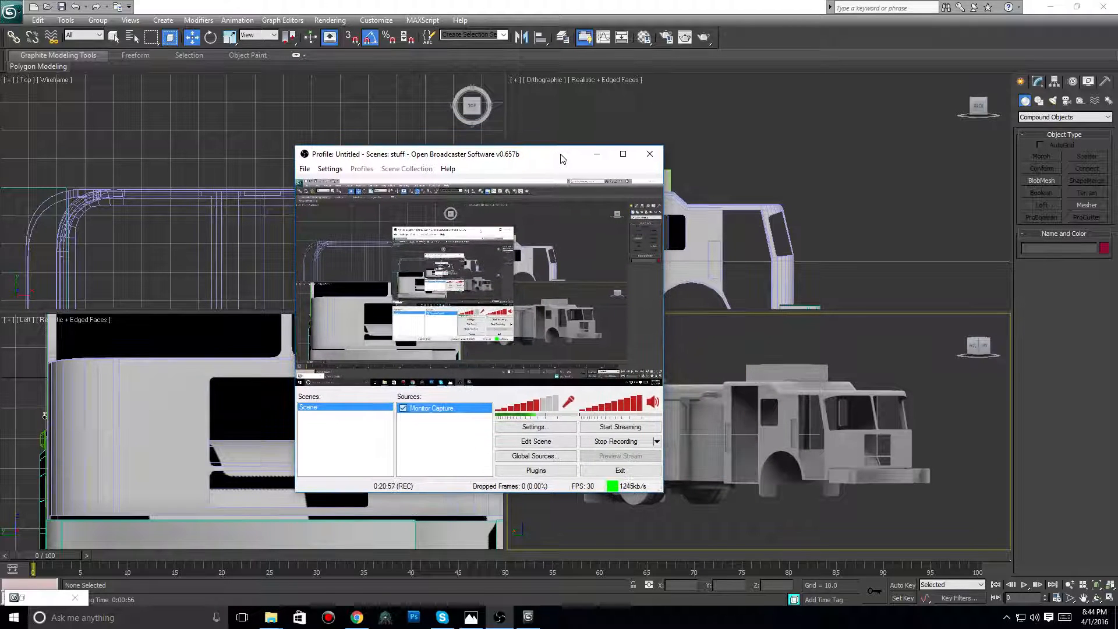